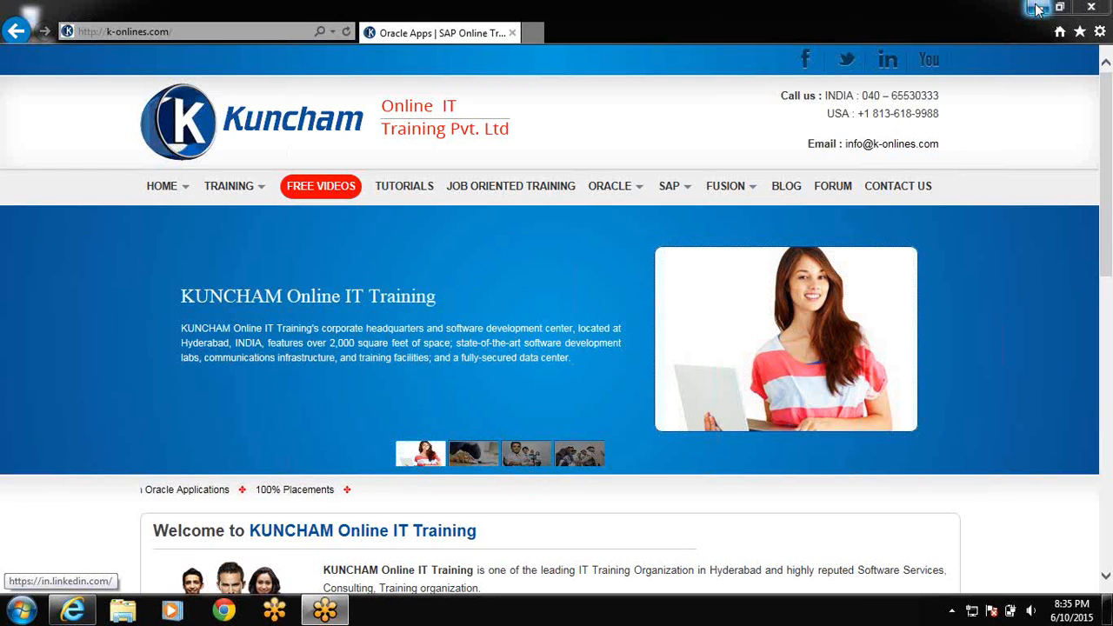
# Minimize the browser and write the transaction code SE11 in a new Notepad document
pyautogui.click(1036, 8)
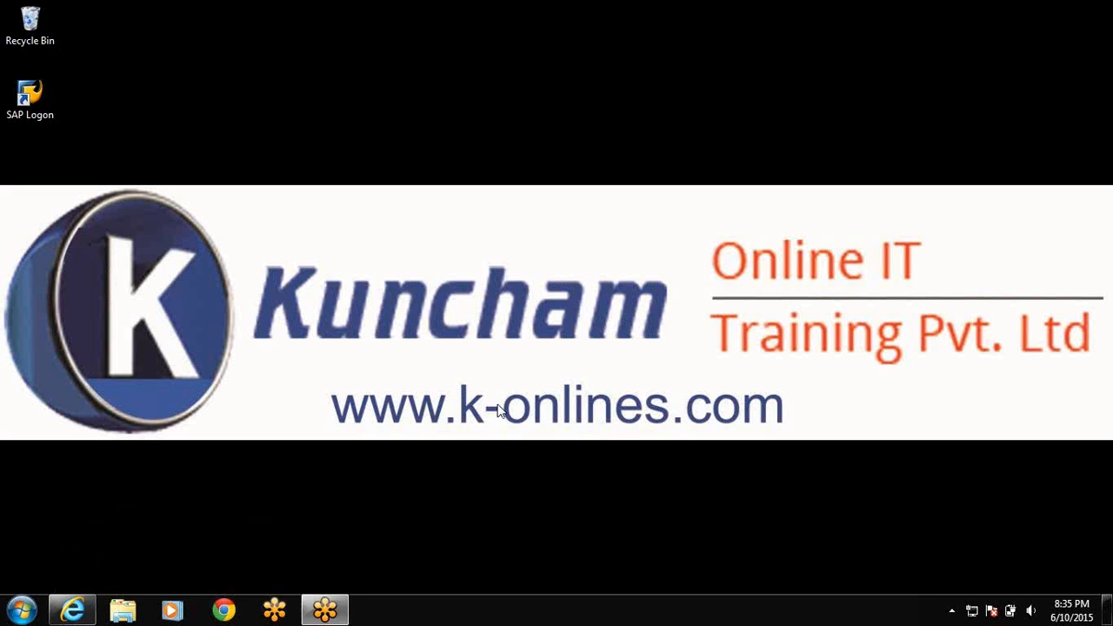
pyautogui.click(19, 609)
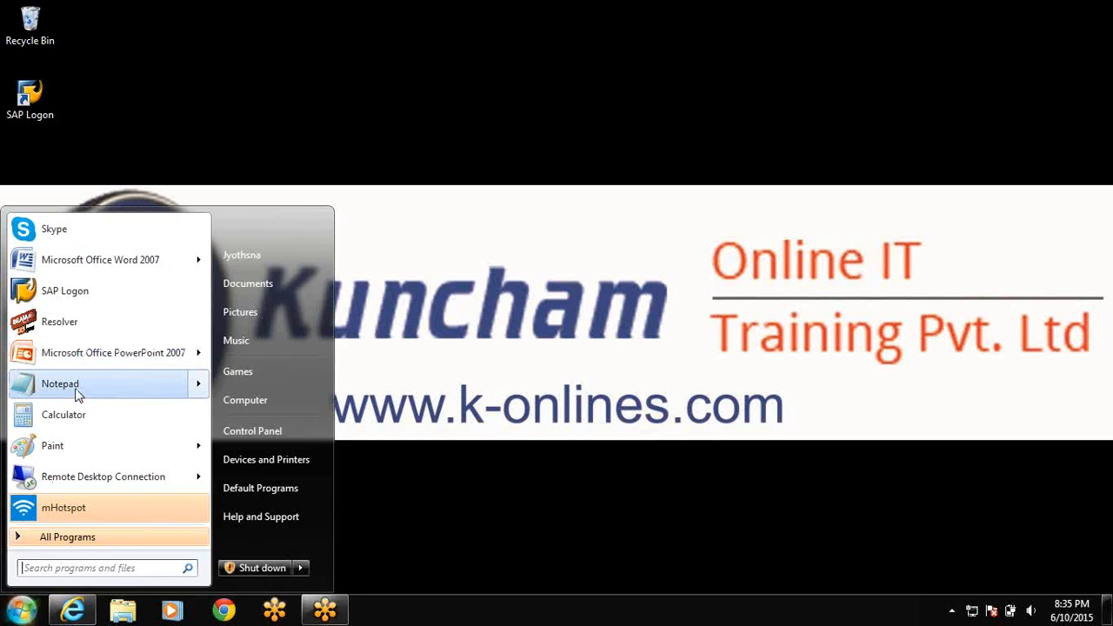
pyautogui.click(76, 388)
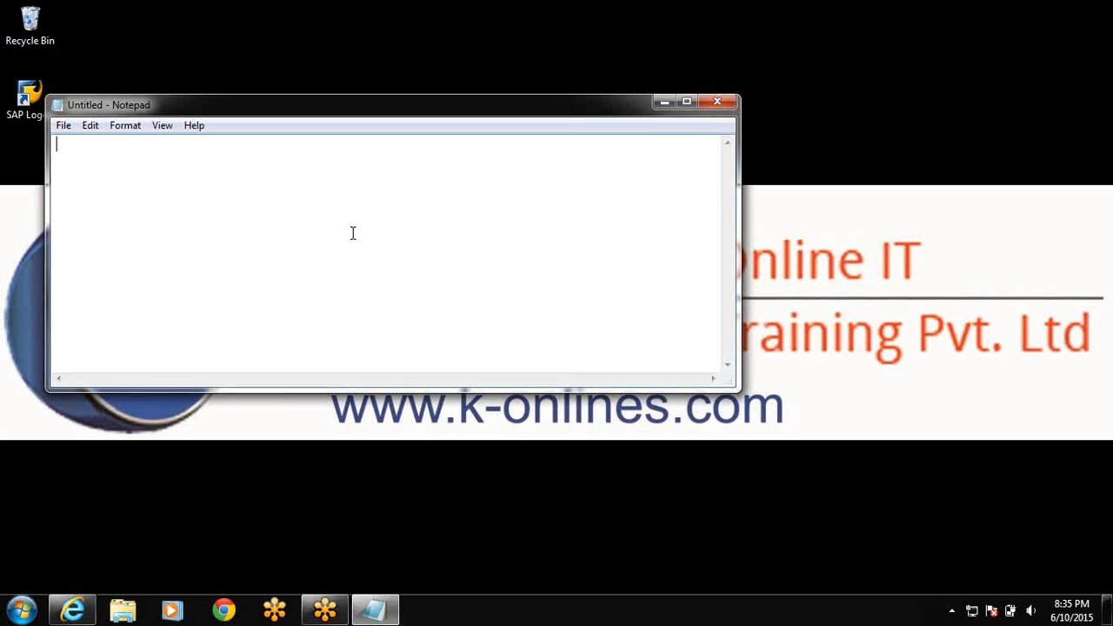
pyautogui.write('SE11')
# Launch SAP Logon, allowing the file to run, and open the logon screen of the BW connection
pyautogui.doubleClick(29, 97)
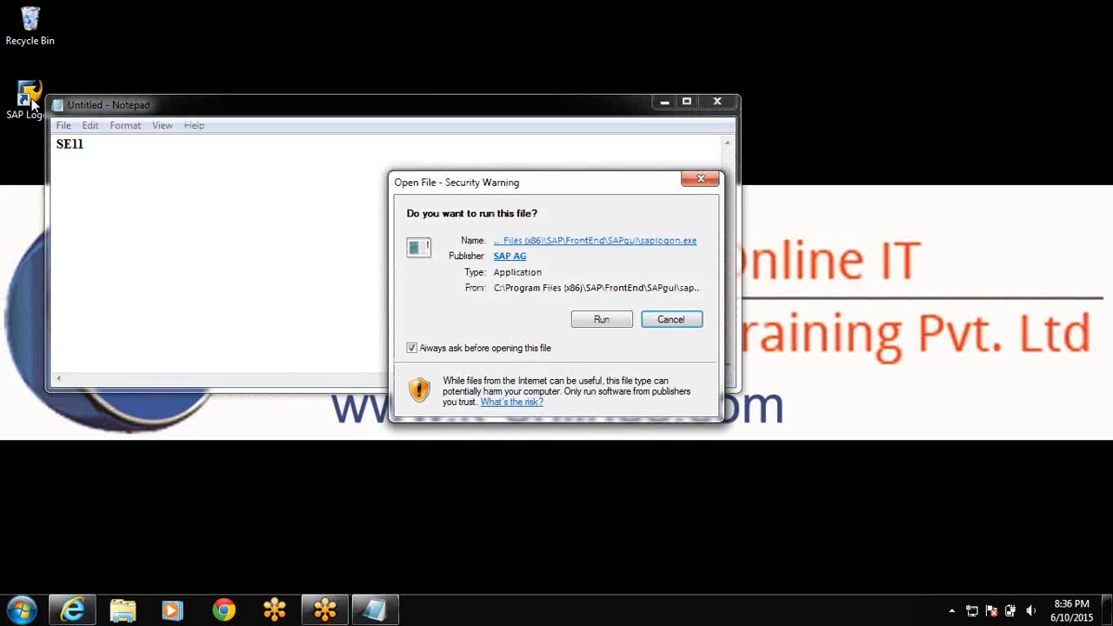
pyautogui.click(602, 320)
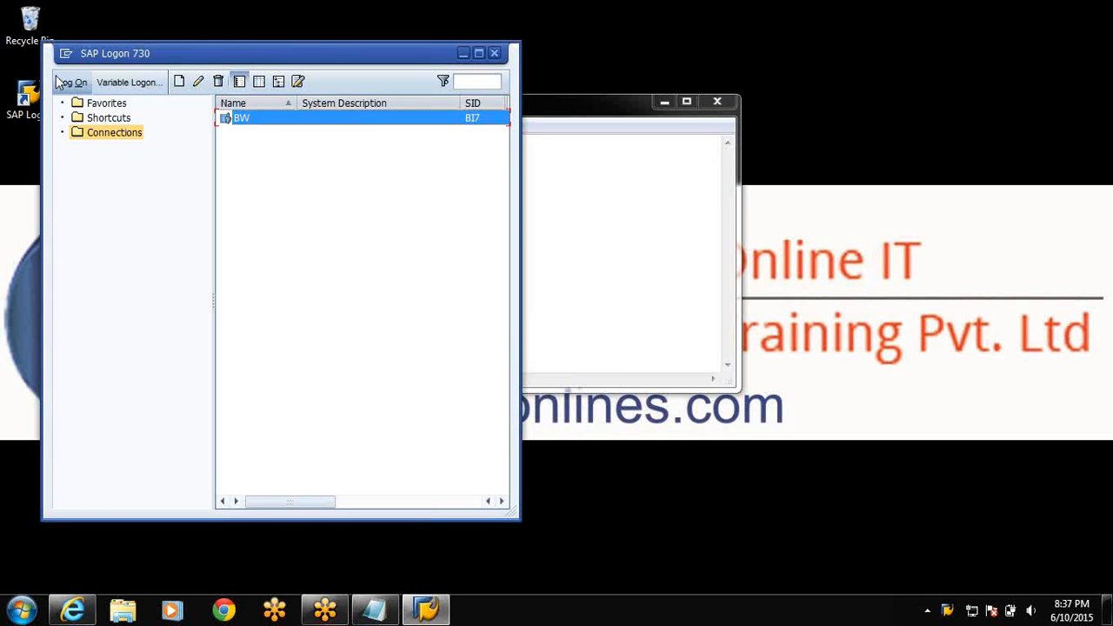
pyautogui.click(69, 81)
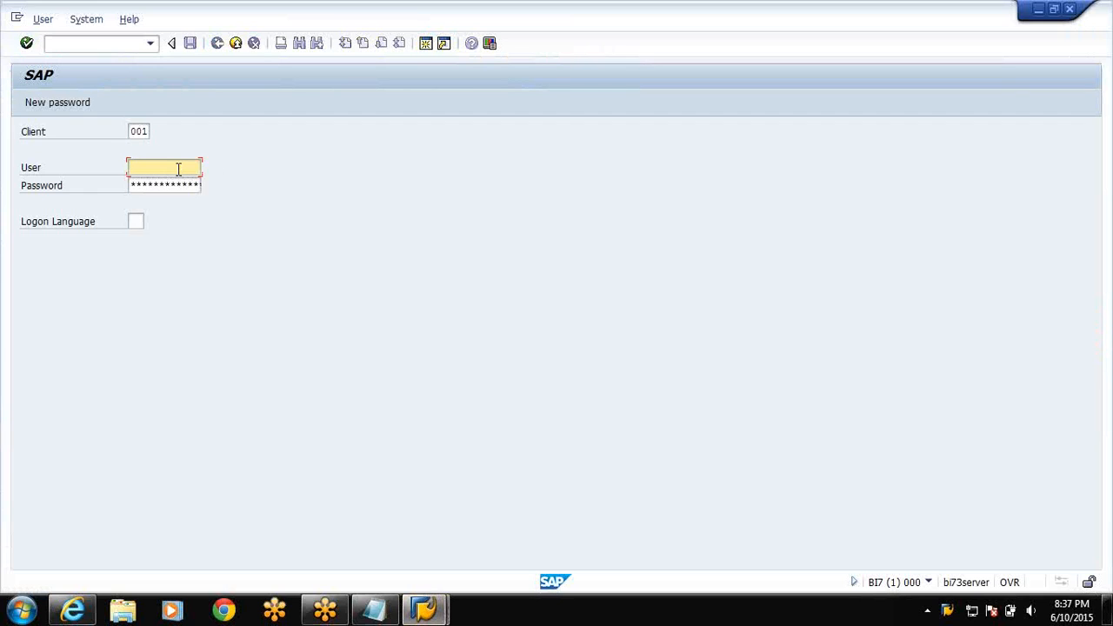
# Log on as bw11 with the account password and language EN, continuing this logon and ending any other logons
pyautogui.write('bw11')
pyautogui.press('Tab')
pyautogui.write('******')
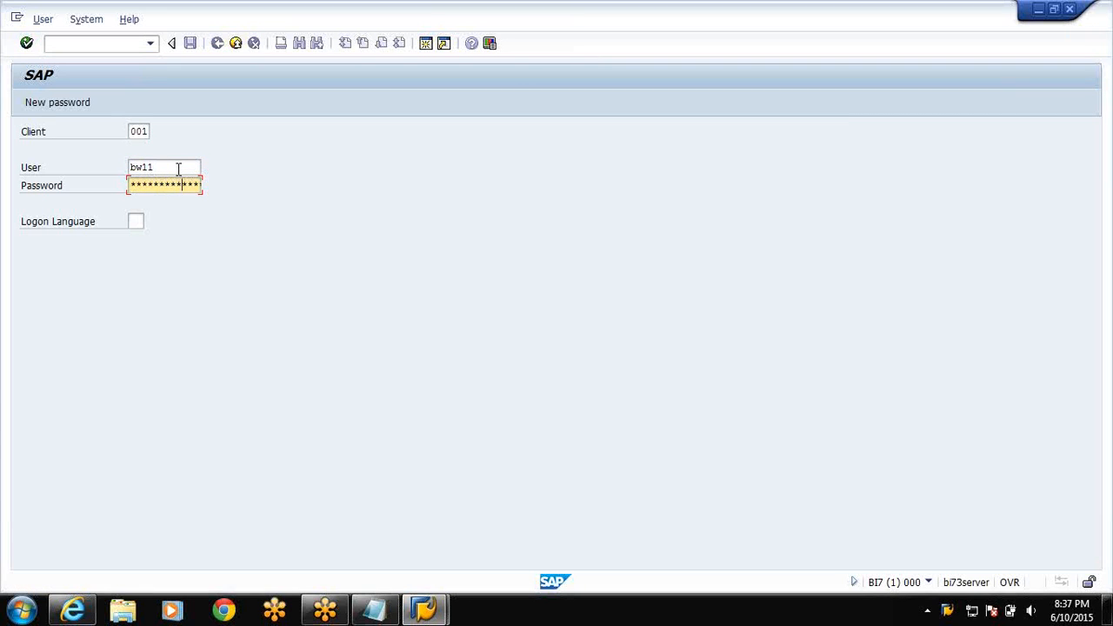
pyautogui.press('Tab')
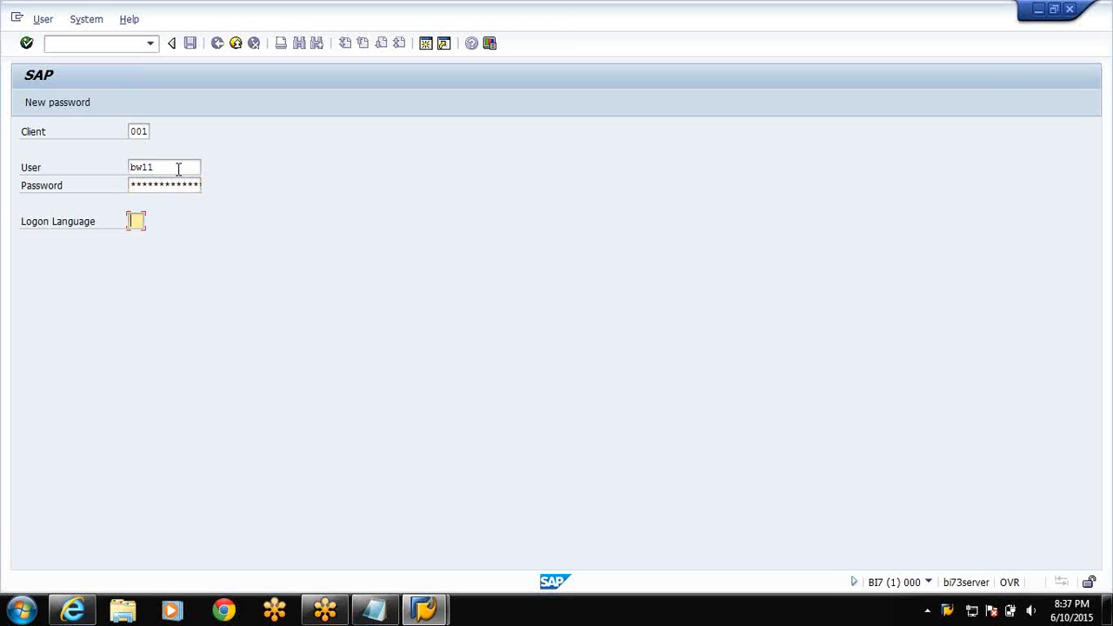
pyautogui.write('EN')
pyautogui.press('Return')
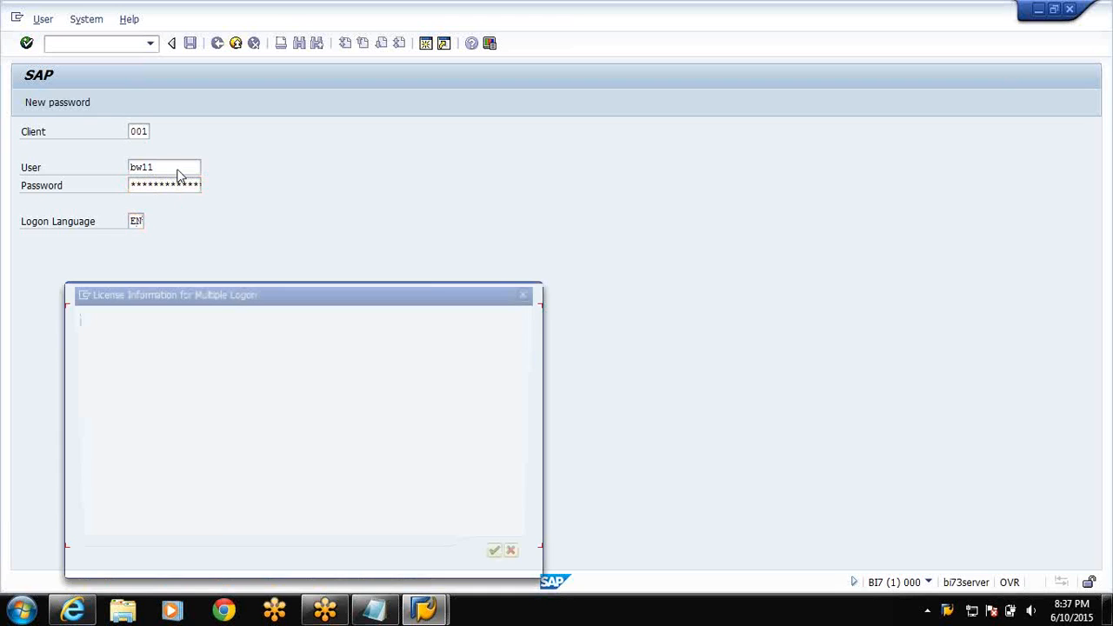
pyautogui.click(75, 463)
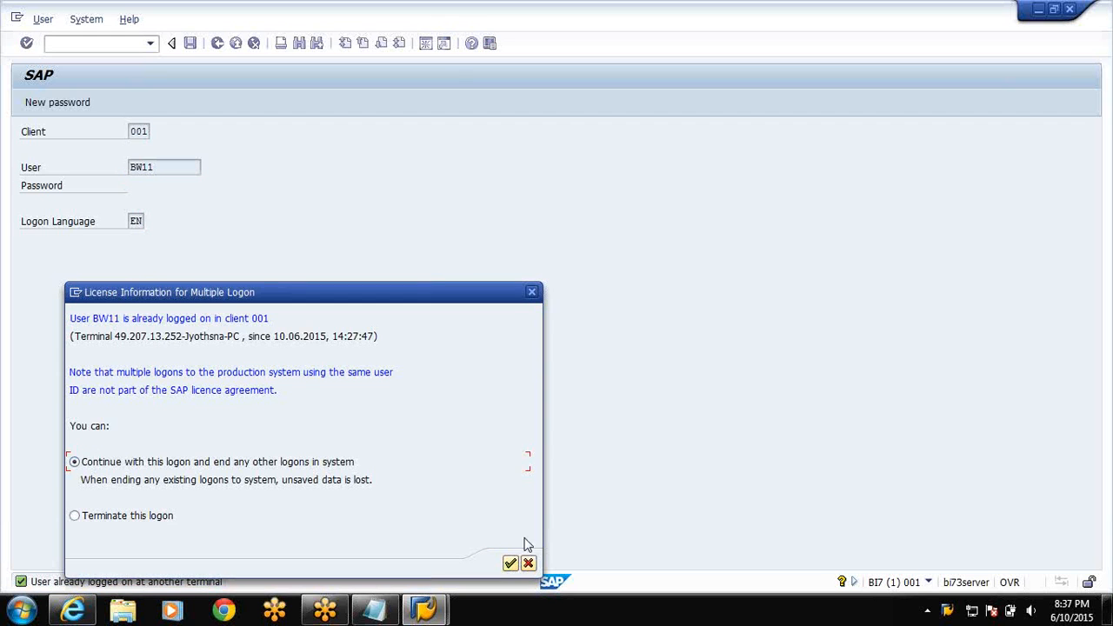
pyautogui.click(511, 564)
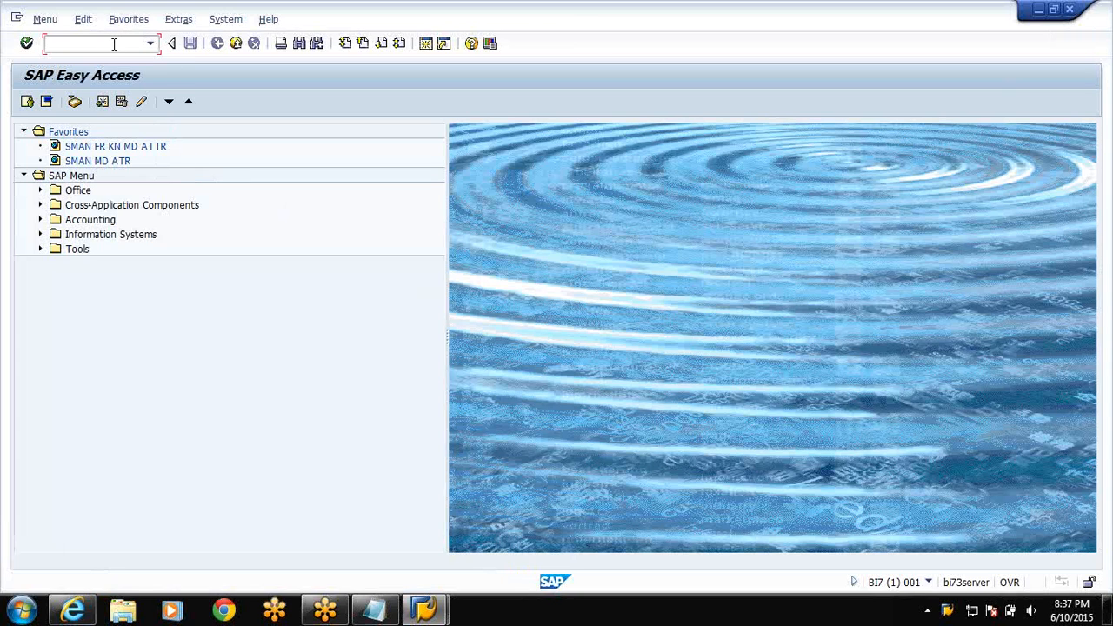
# Run transaction RSA1, view the master data/texts details of SMAN ID under INFO OBJ CAT FR KN, and return to SAP Easy Access
pyautogui.write('RSA1')
pyautogui.press('Return')
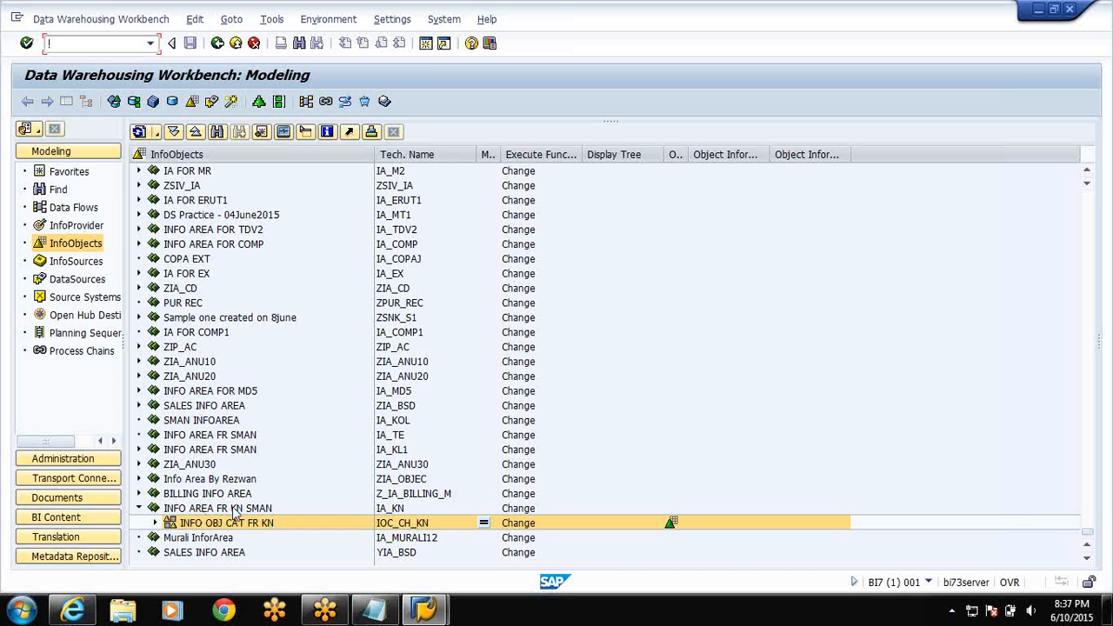
pyautogui.click(156, 524)
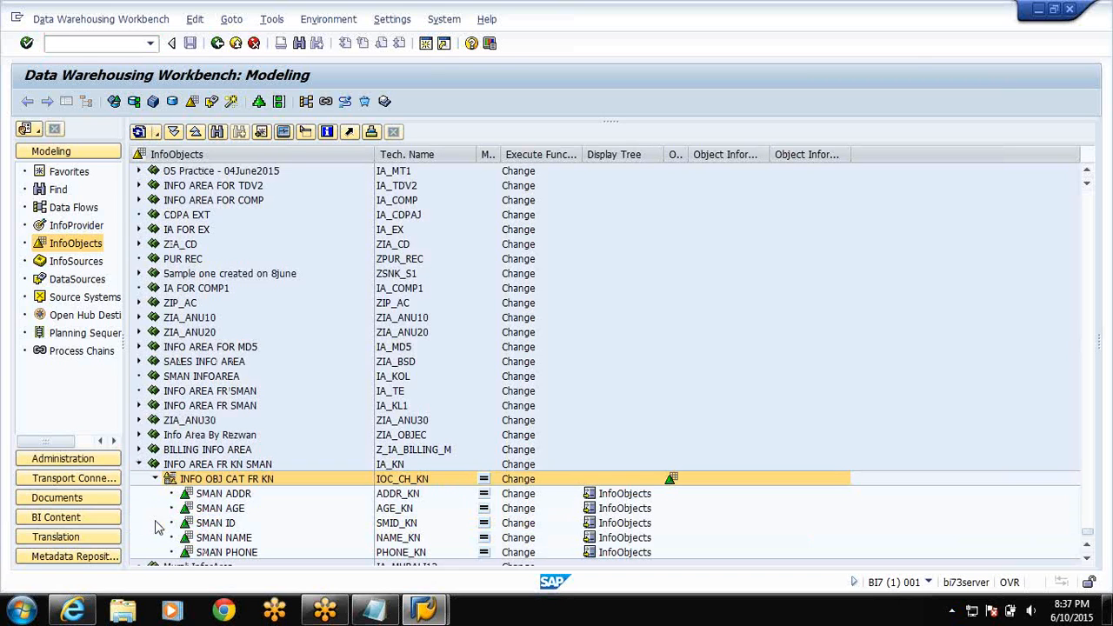
pyautogui.doubleClick(218, 522)
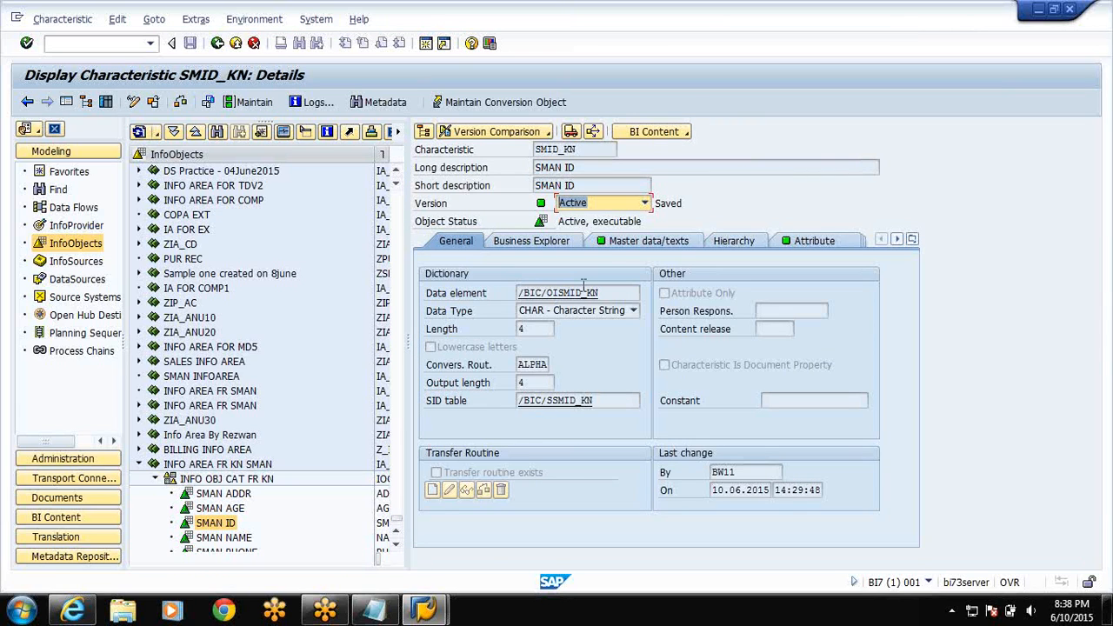
pyautogui.click(616, 243)
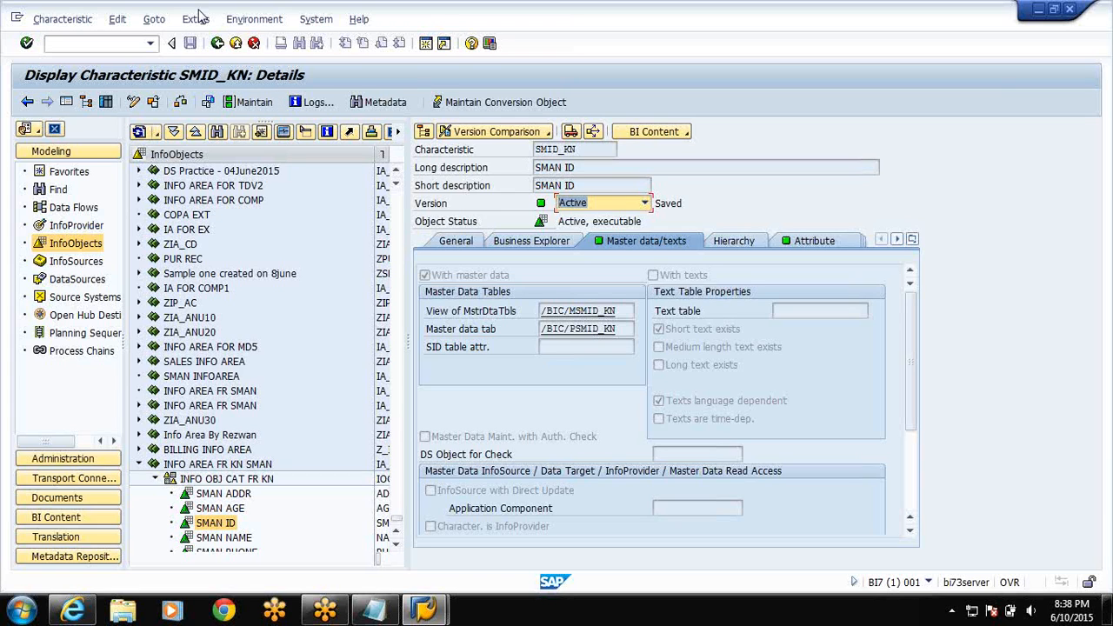
pyautogui.click(217, 44)
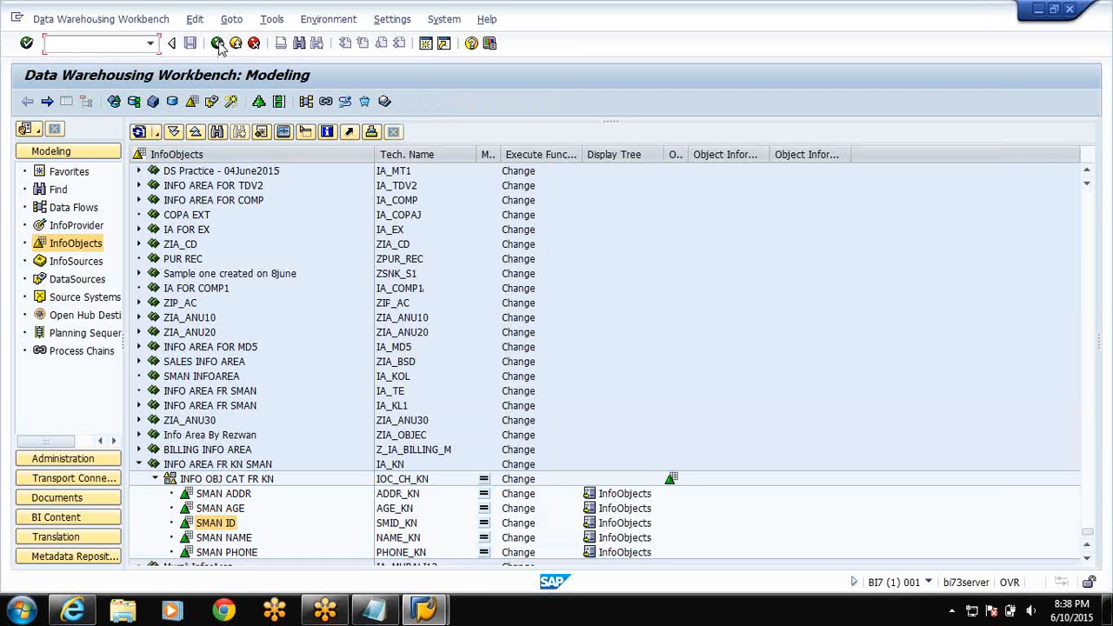
pyautogui.click(217, 43)
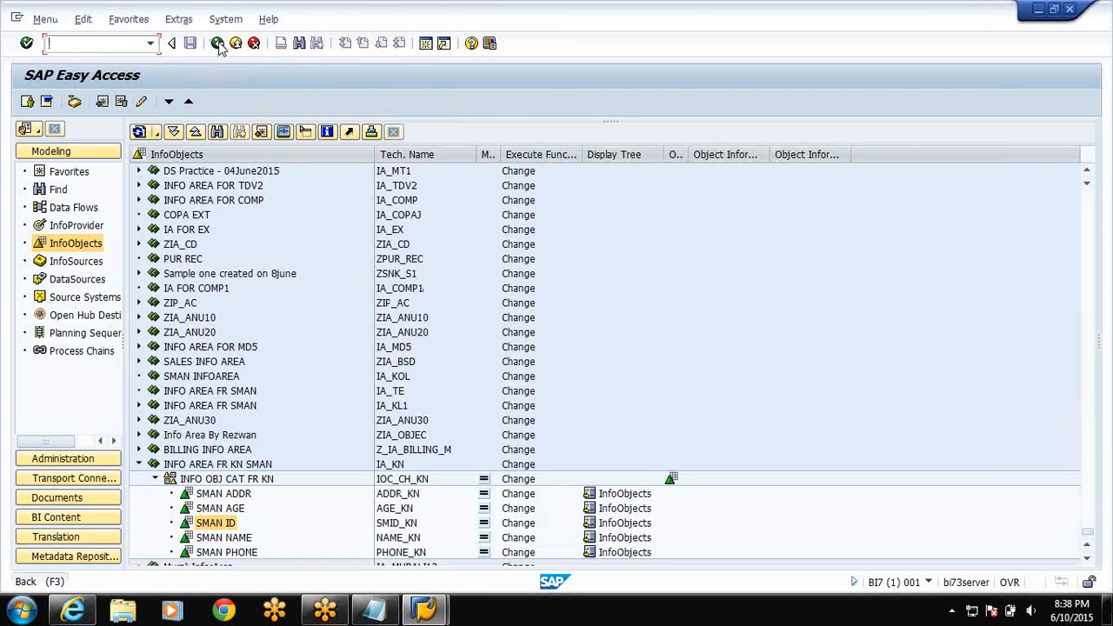
# Run transaction SE11 and display the definition of database table /BIC/PSMID_KN
pyautogui.write('SE11')
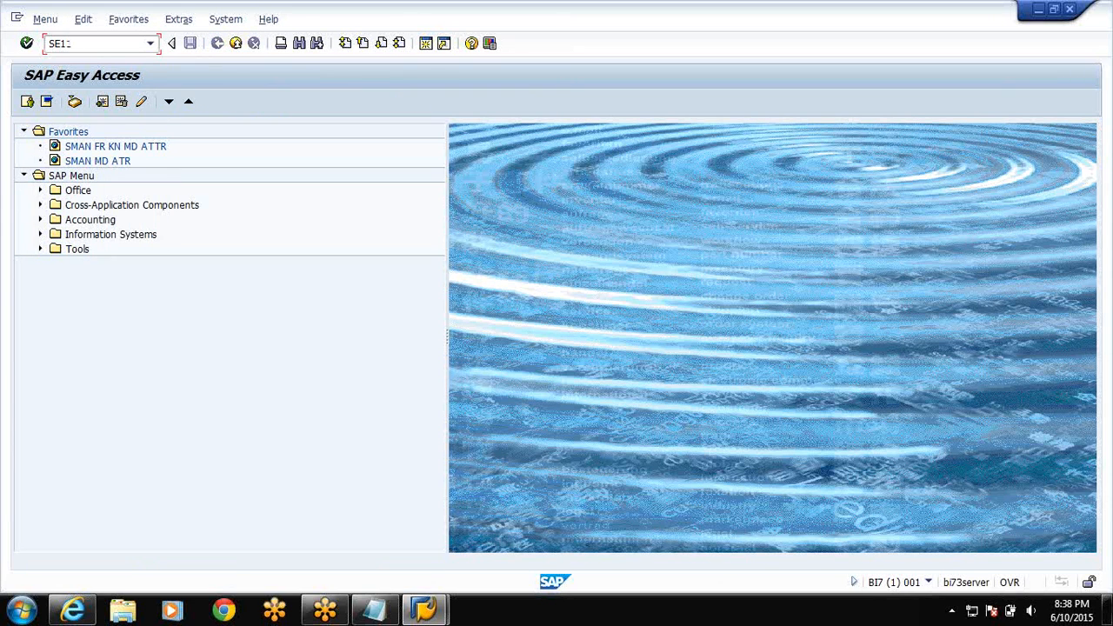
pyautogui.press('Return')
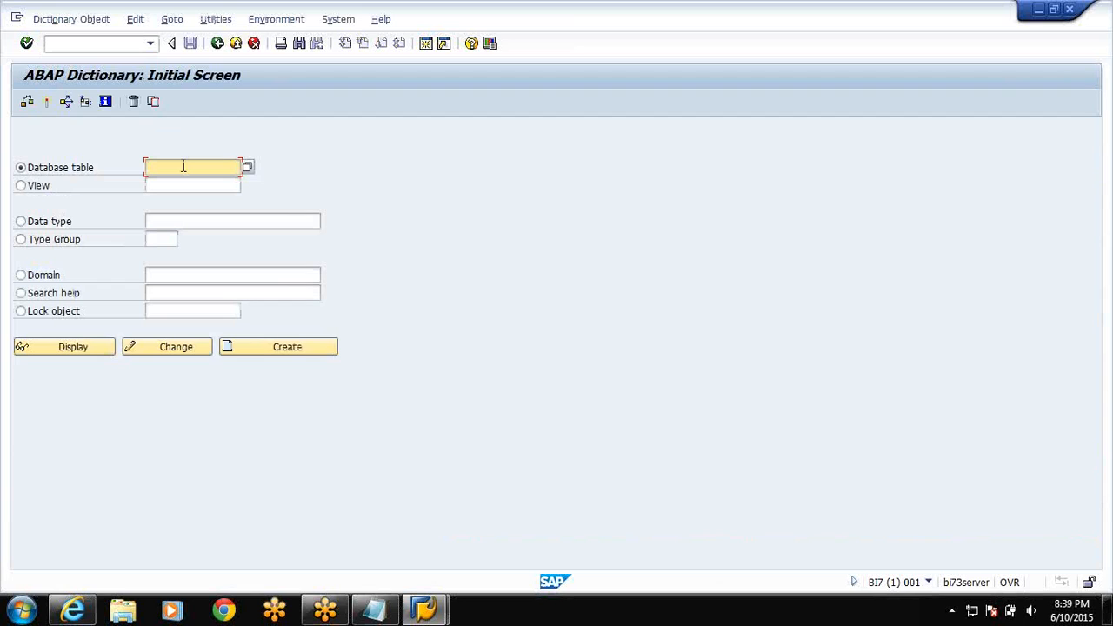
pyautogui.write('/')
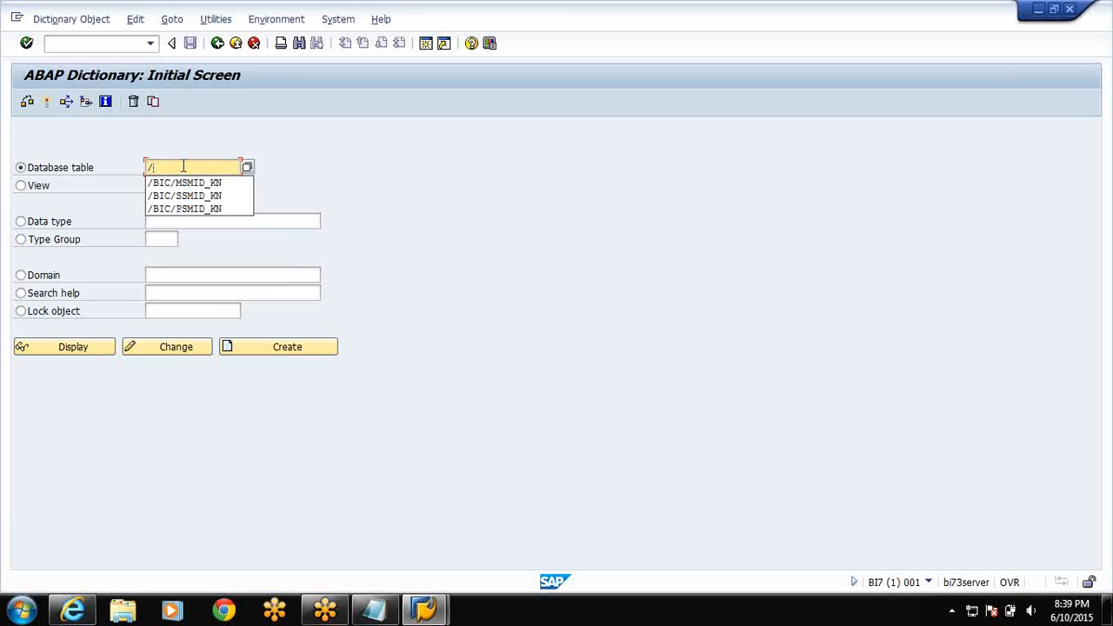
pyautogui.click(193, 209)
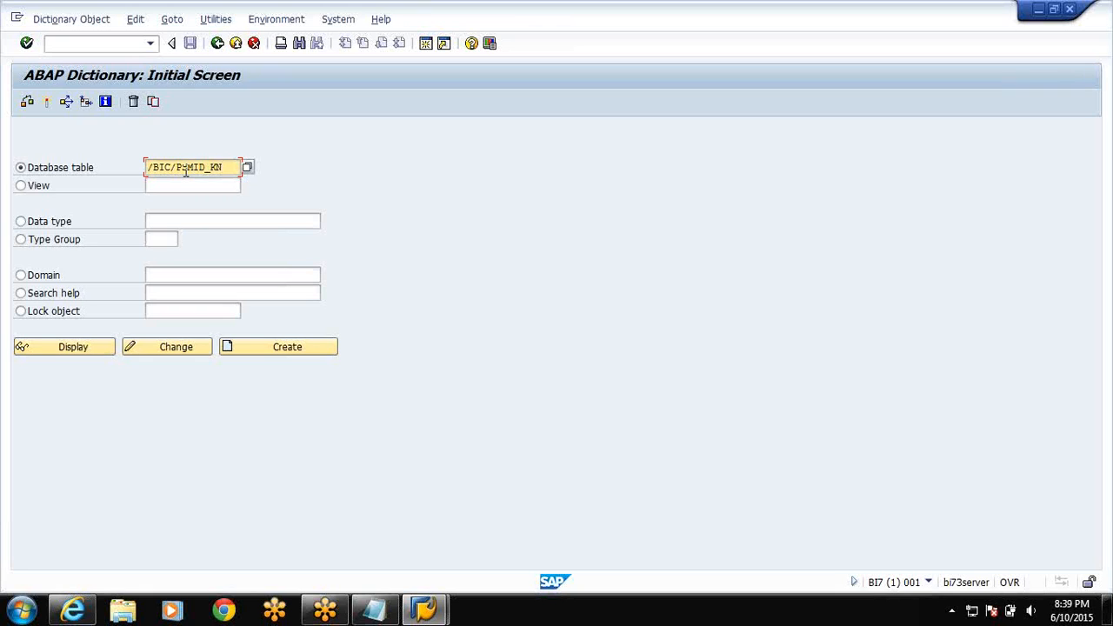
pyautogui.click(67, 352)
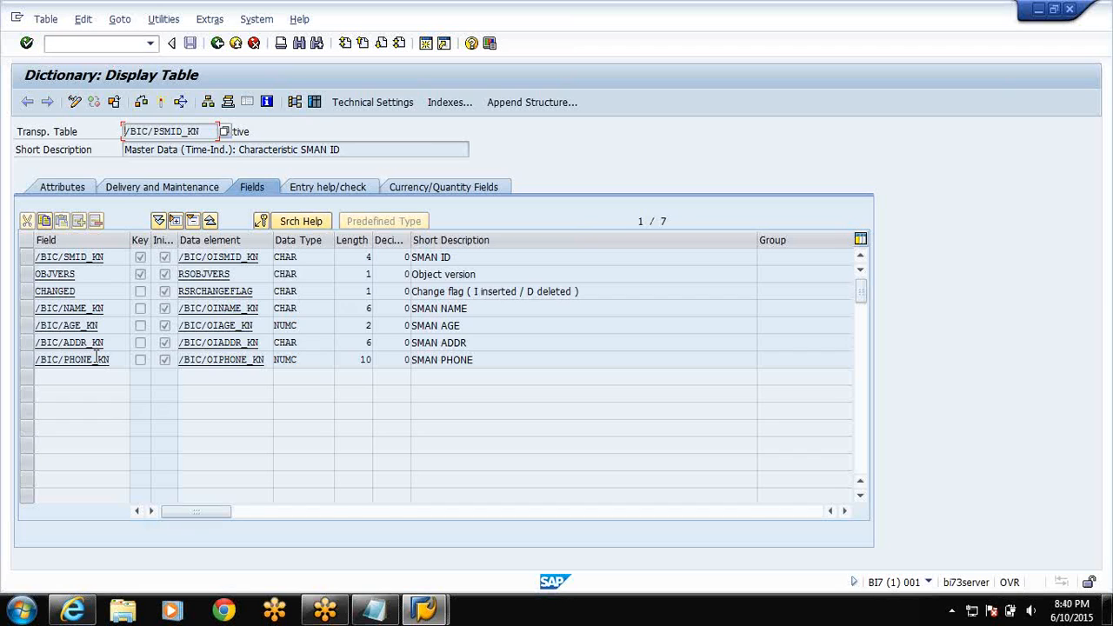
# View the contents of table /BIC/PSMID_KN without selection filters, and return to the ABAP Dictionary initial screen
pyautogui.click(314, 103)
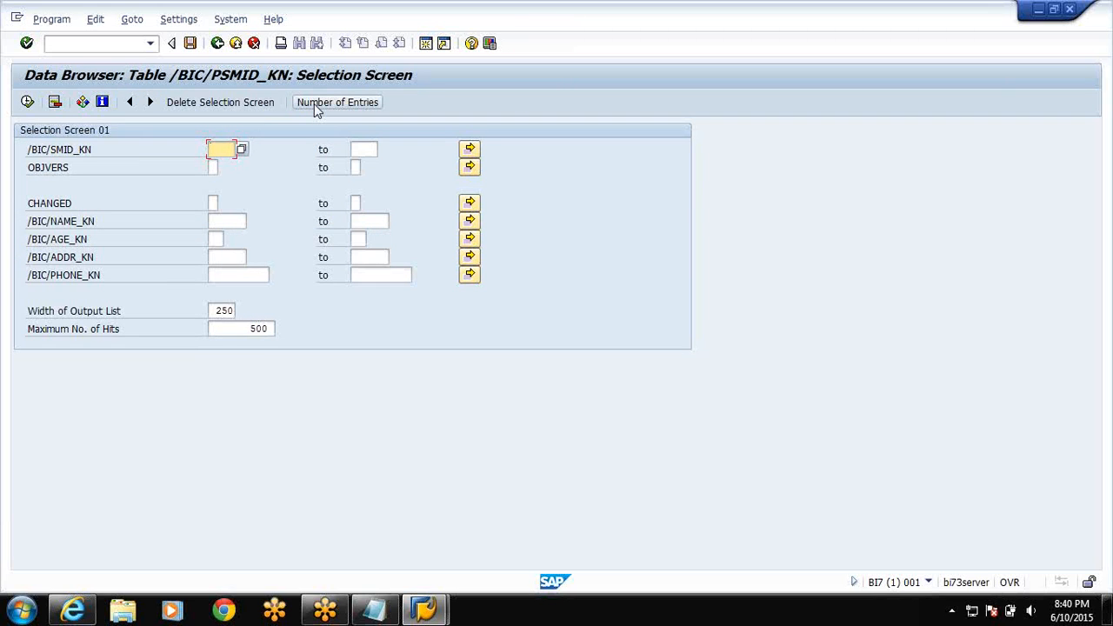
pyautogui.click(27, 103)
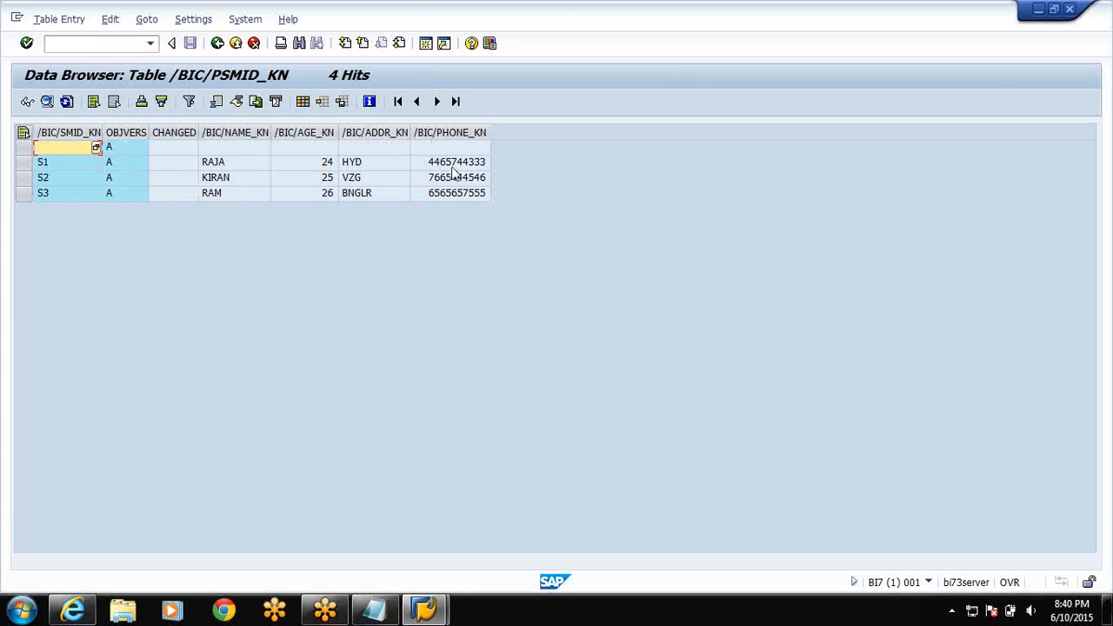
pyautogui.click(217, 44)
pyautogui.click(218, 44)
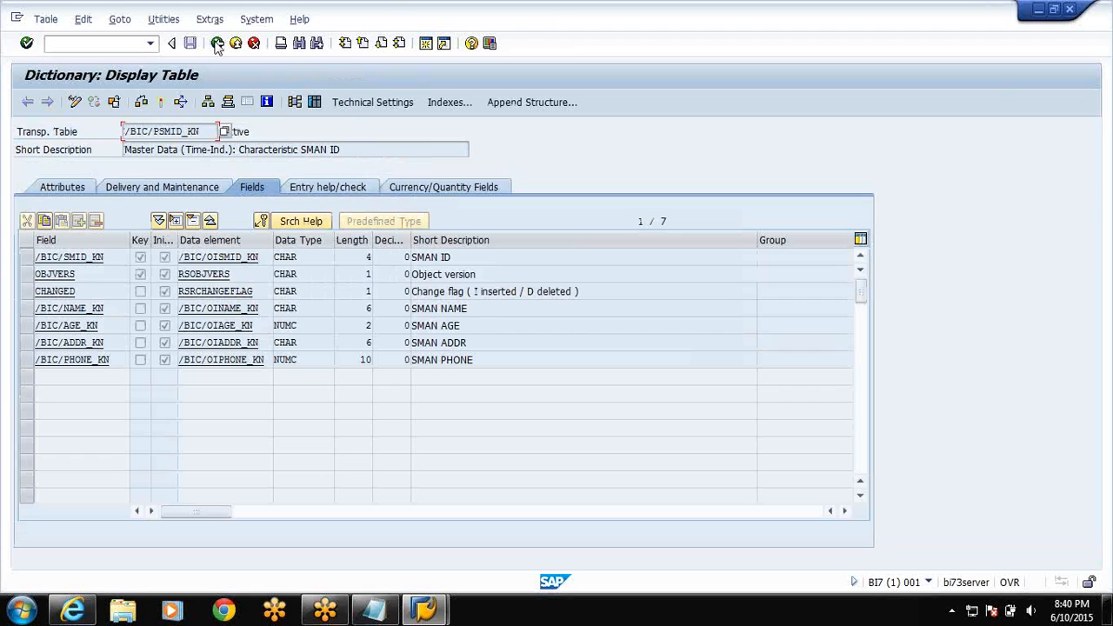
pyautogui.click(217, 44)
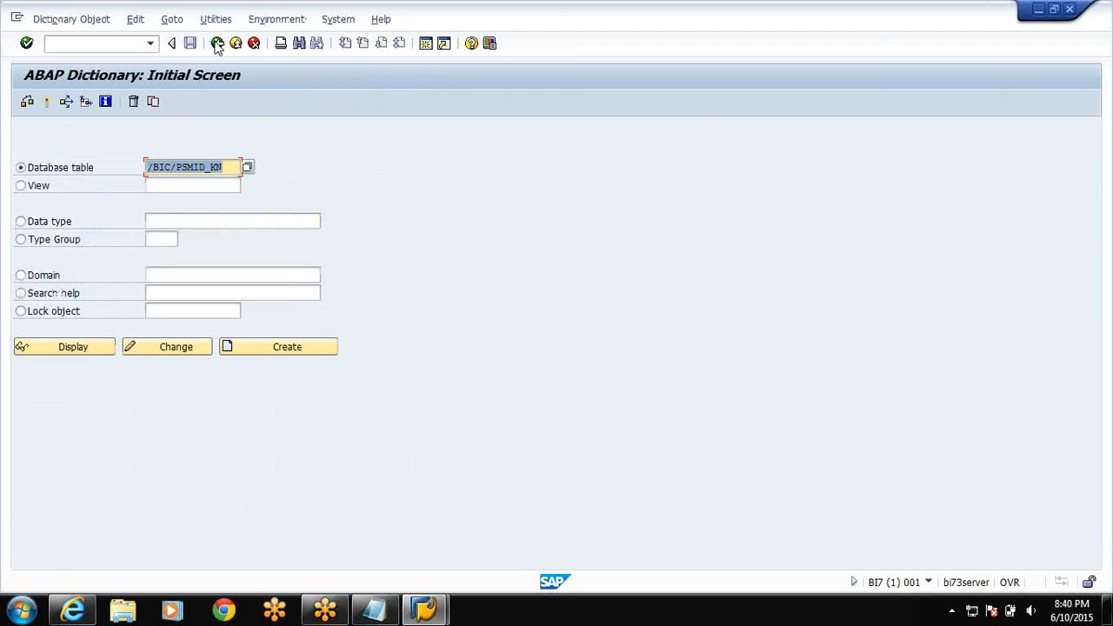
# Change the database table name to /BIC/SSMID_KN and display its definition
pyautogui.click(193, 168)
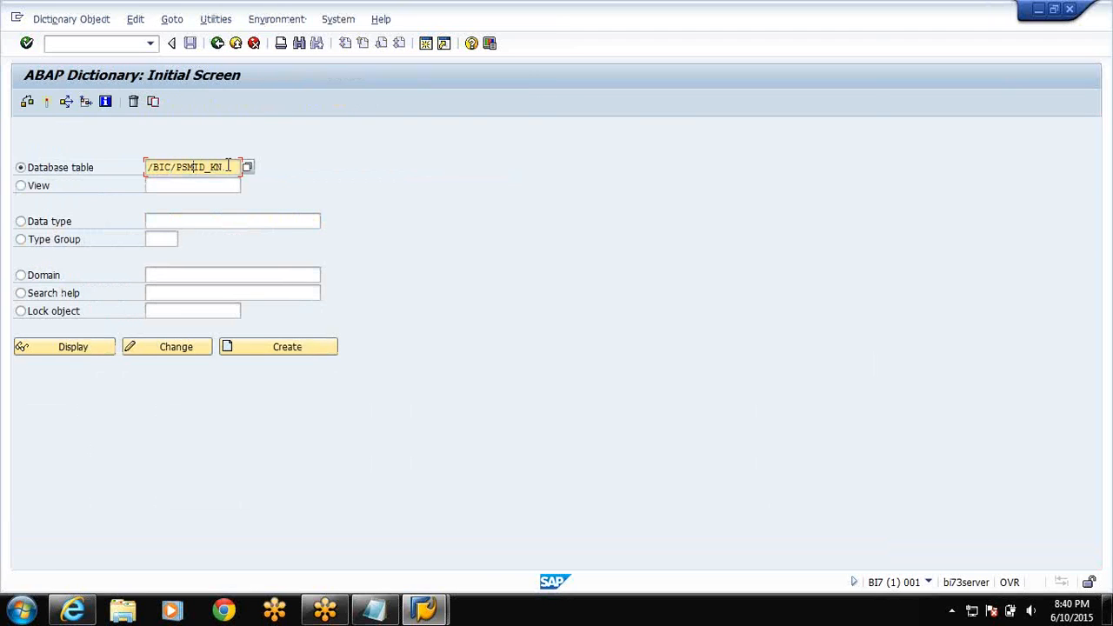
pyautogui.press('Delete')
pyautogui.press('Delete')
pyautogui.press('Delete')
pyautogui.press('Delete')
pyautogui.press('Delete')
pyautogui.press('BackSpace')
pyautogui.press('BackSpace')
pyautogui.press('BackSpace')
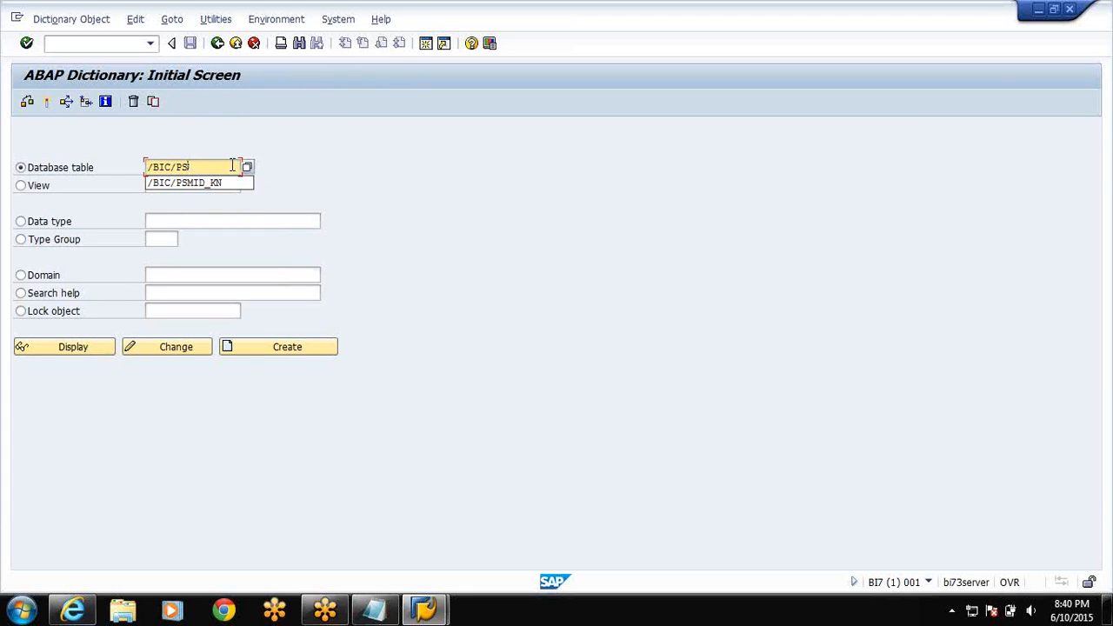
pyautogui.write('SSMID_KN')
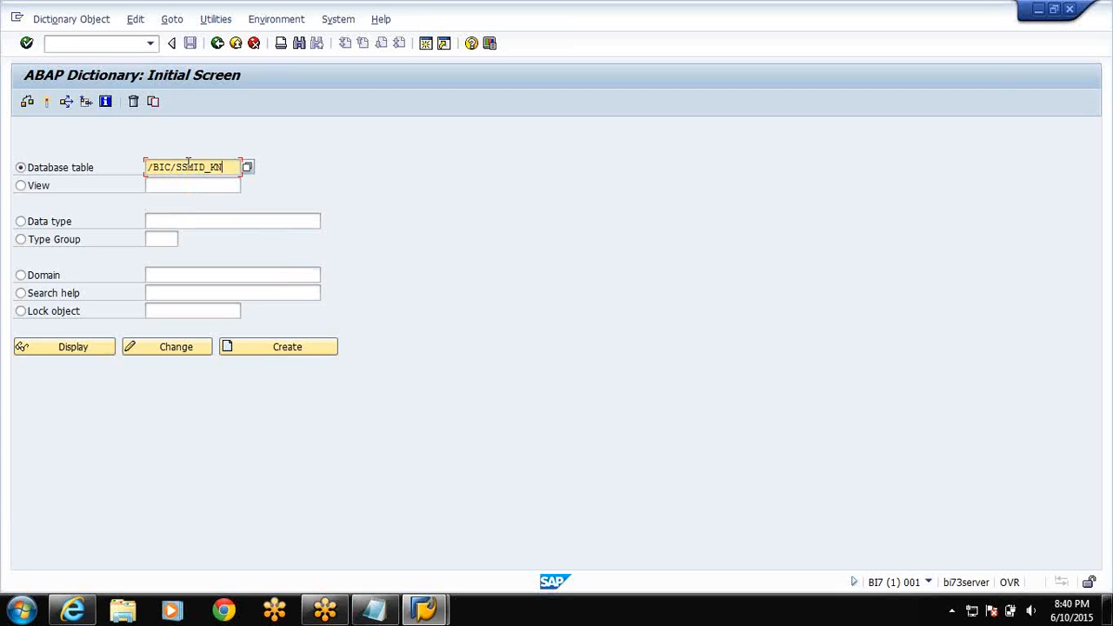
pyautogui.click(94, 349)
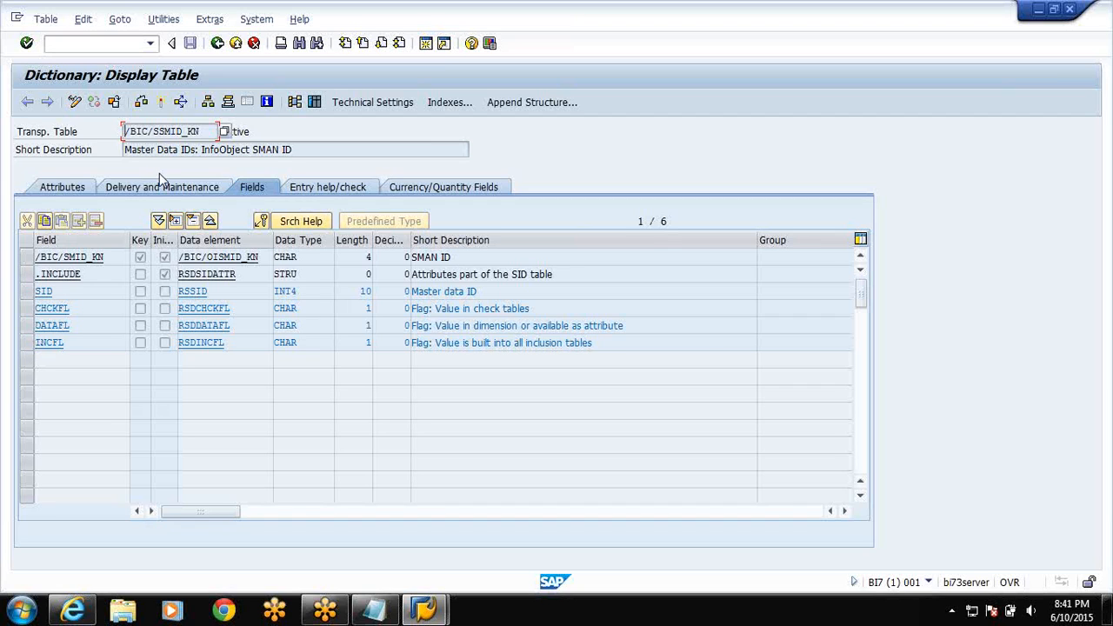
# View the contents of table /BIC/SSMID_KN without selection filters, and return to the ABAP Dictionary initial screen
pyautogui.click(318, 102)
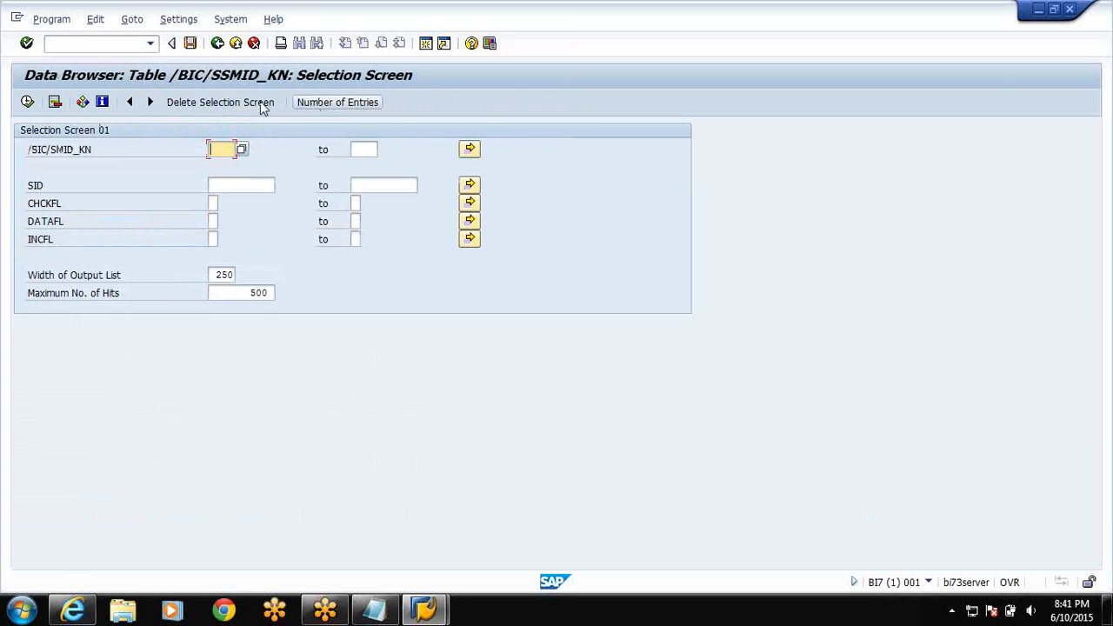
pyautogui.click(27, 102)
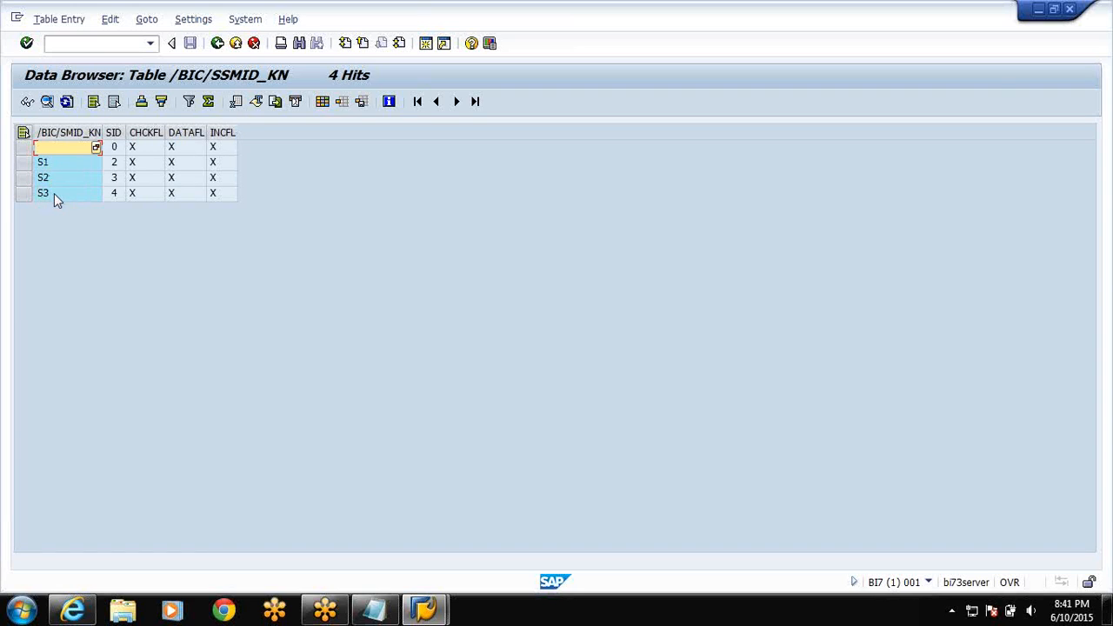
pyautogui.click(217, 44)
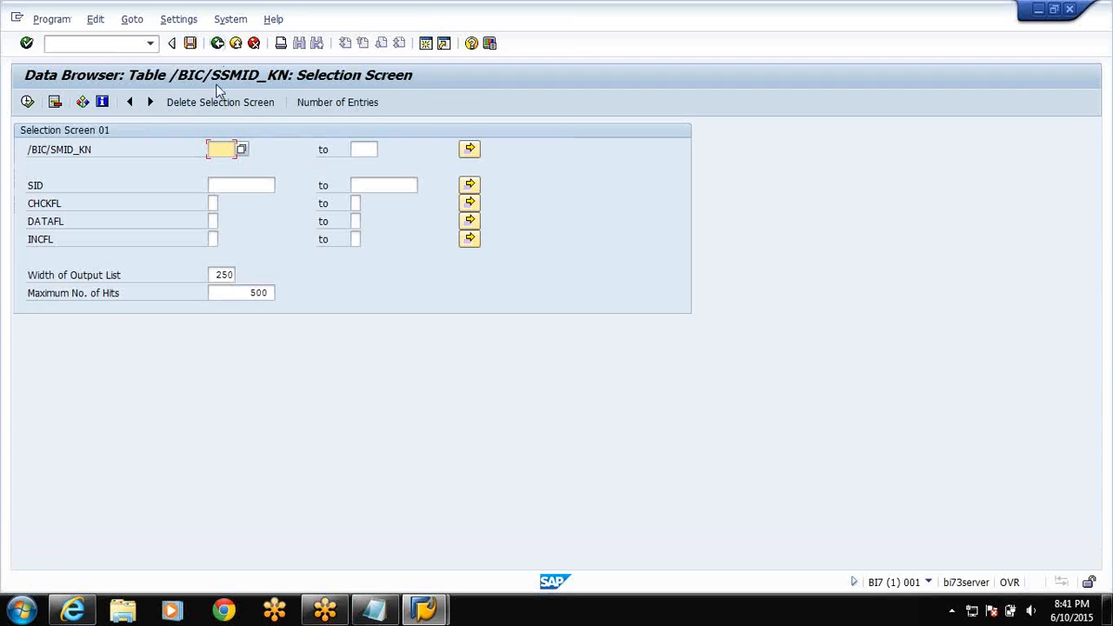
pyautogui.click(221, 46)
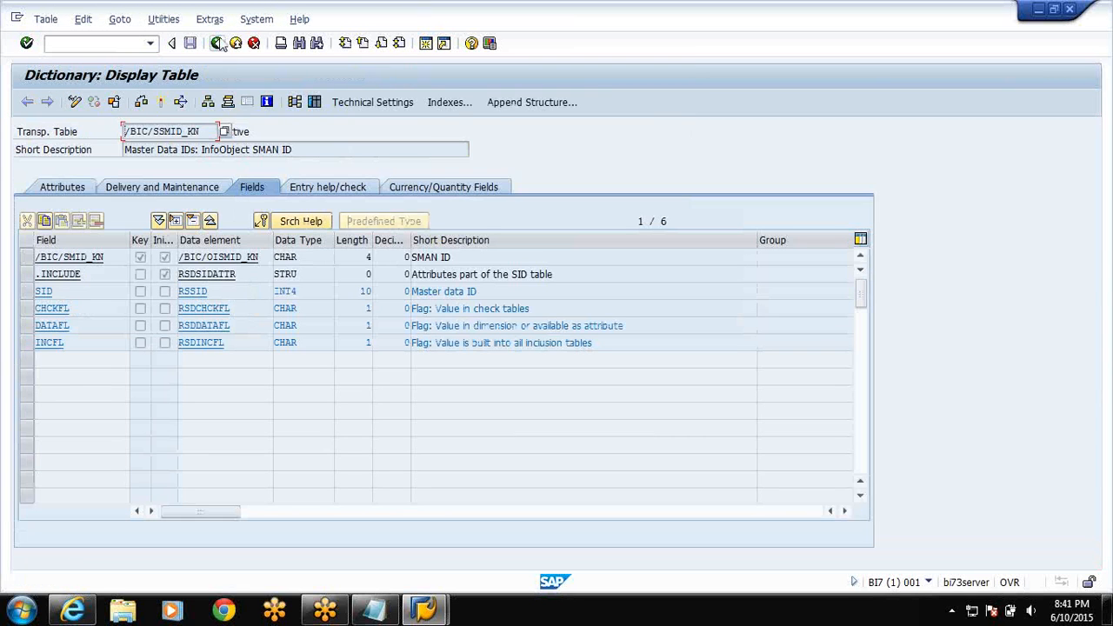
pyautogui.click(217, 43)
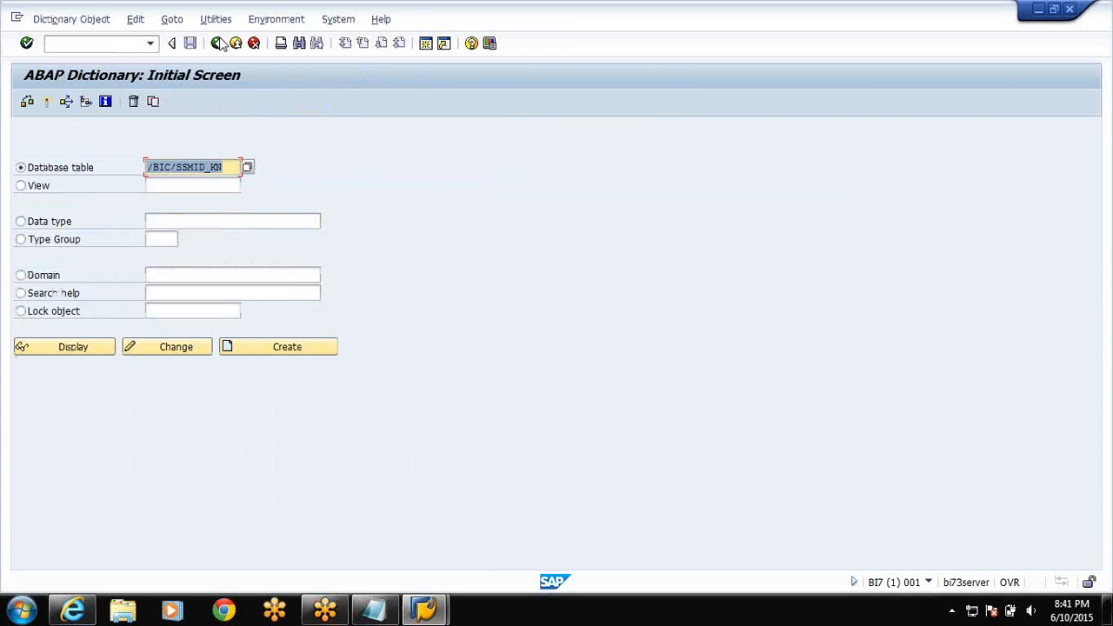
# Change the database table name to /BIC/MSMID_KN and display its definition
pyautogui.click(231, 166)
pyautogui.press('BackSpace')
pyautogui.press('BackSpace')
pyautogui.press('BackSpace')
pyautogui.press('BackSpace')
pyautogui.press('BackSpace')
pyautogui.press('BackSpace')
pyautogui.press('BackSpace')
pyautogui.press('BackSpace')
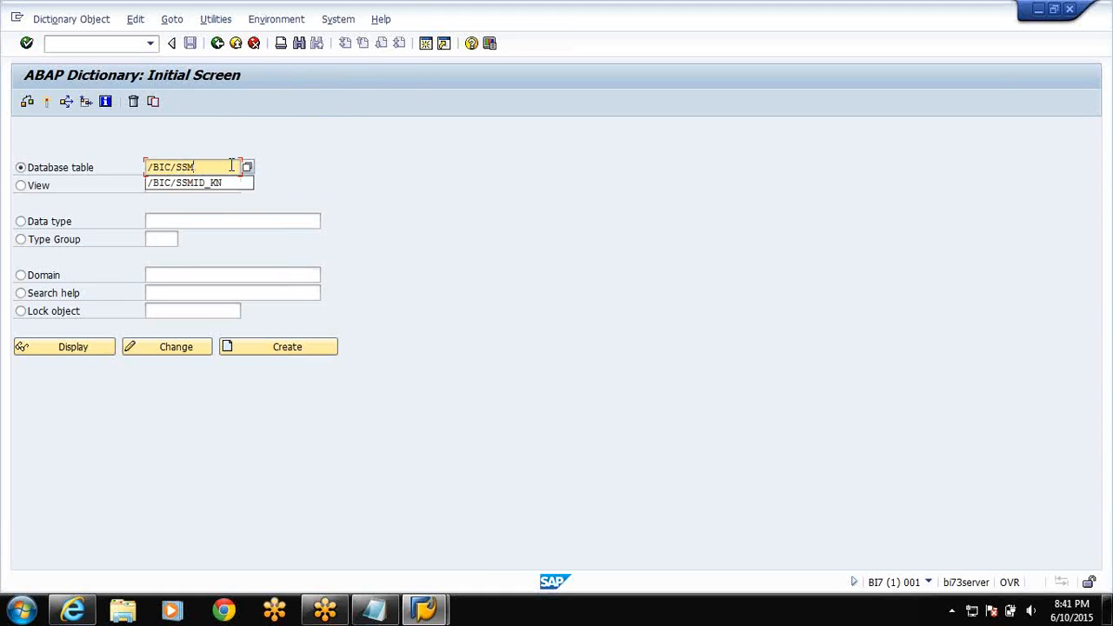
pyautogui.write('MM')
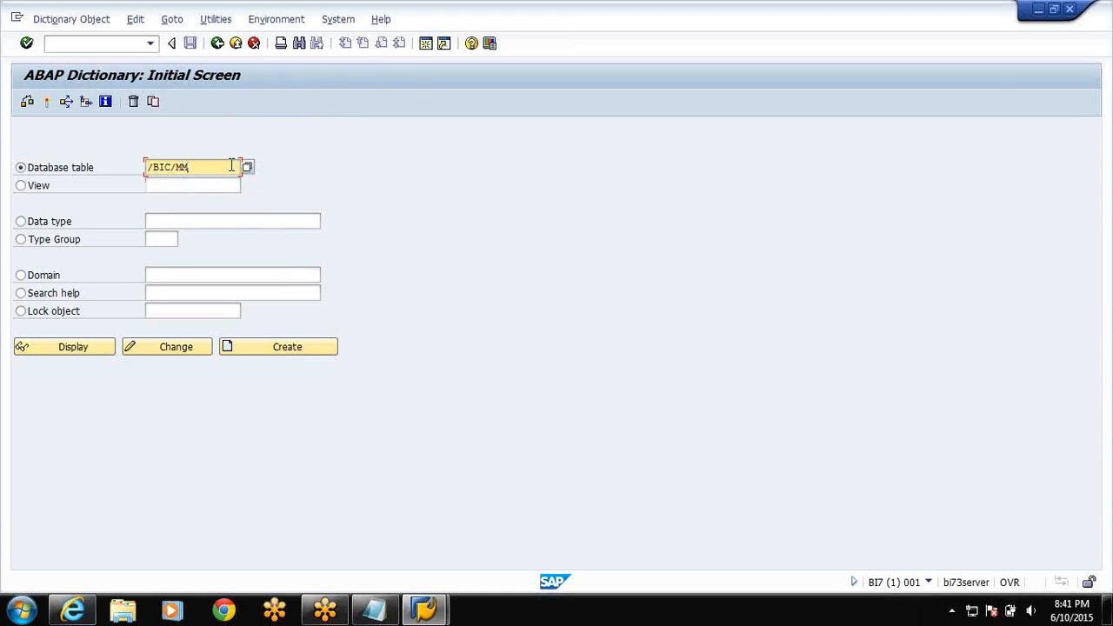
pyautogui.press('BackSpace')
pyautogui.write('S')
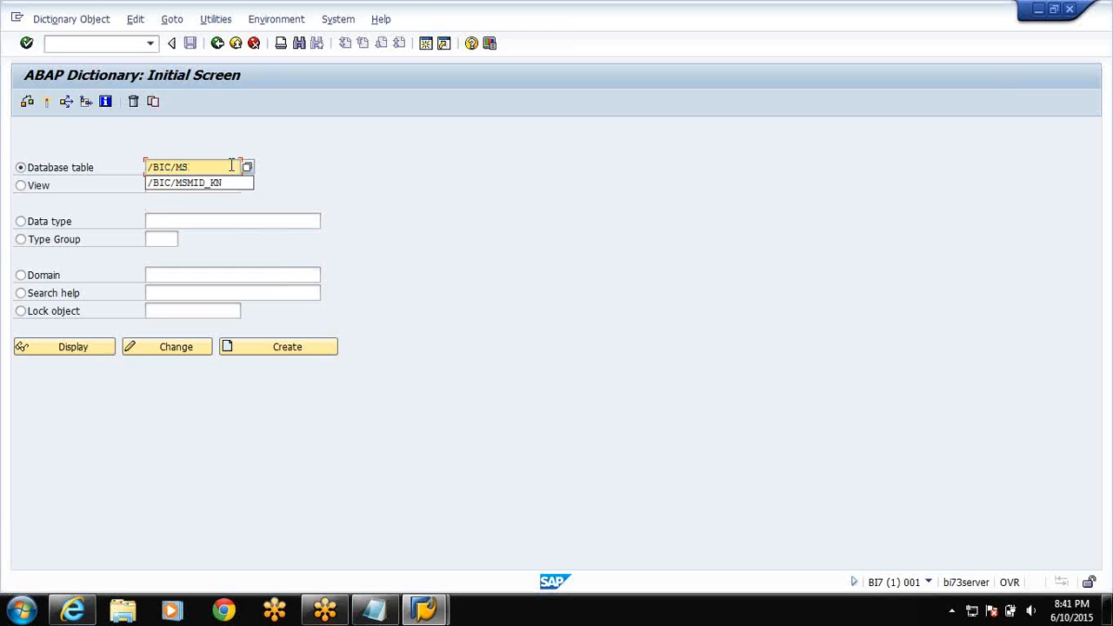
pyautogui.click(213, 184)
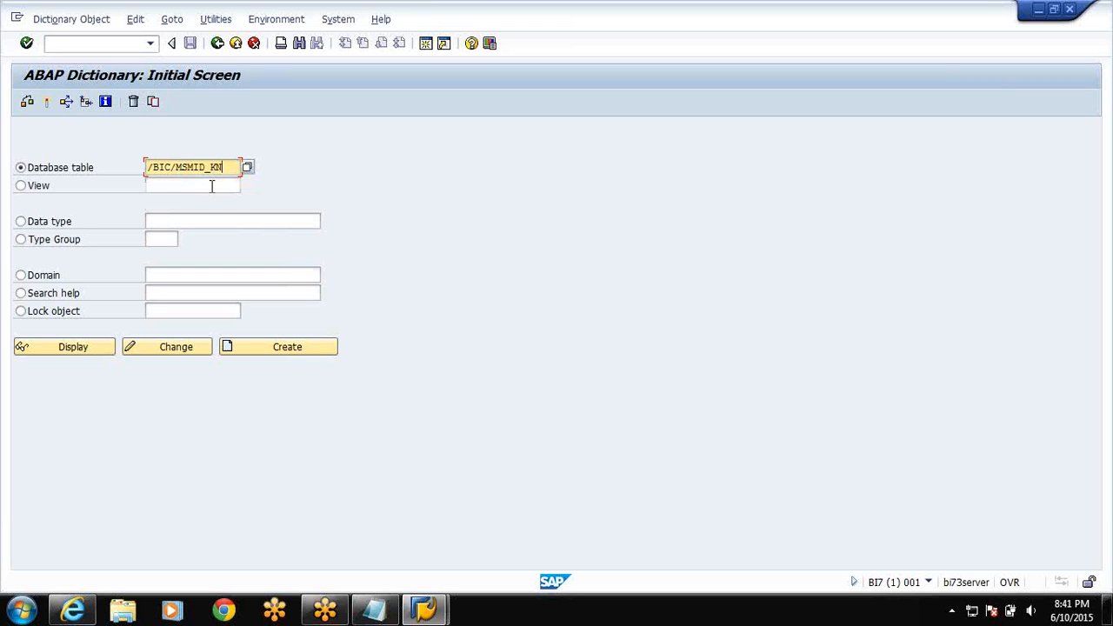
pyautogui.click(91, 350)
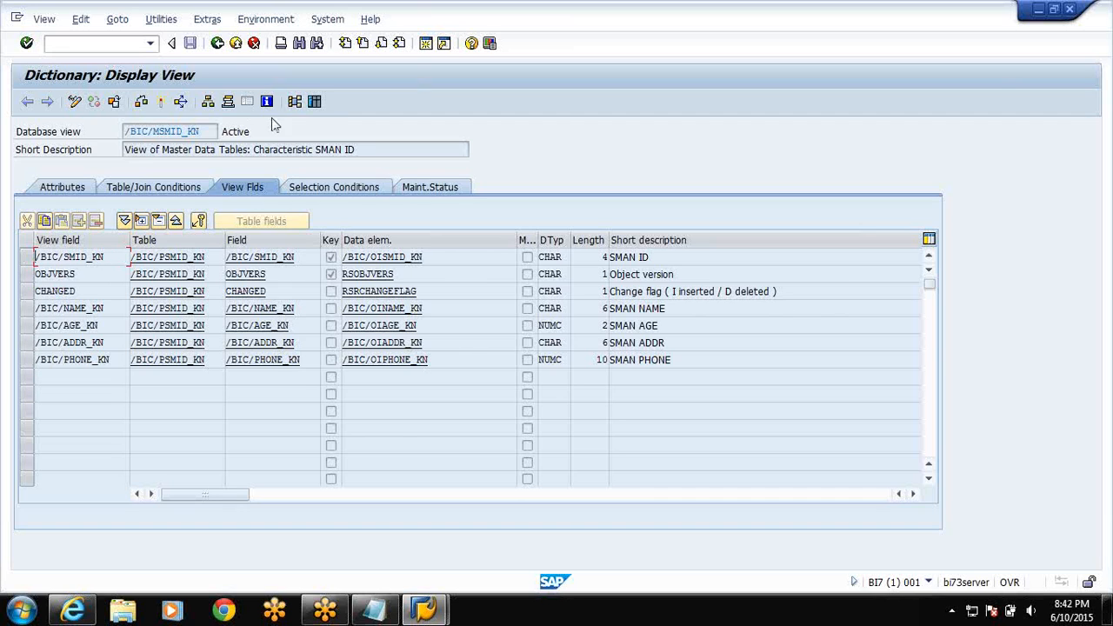
# View the contents of /BIC/MSMID_KN without selection filters, and return to its selection screen
pyautogui.click(317, 103)
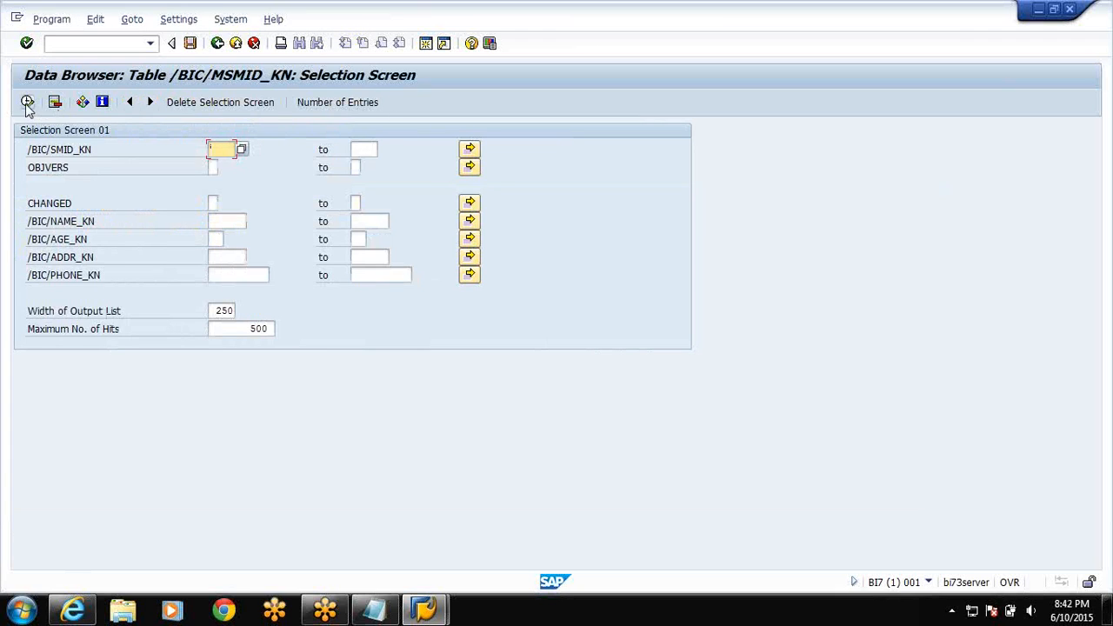
pyautogui.click(27, 103)
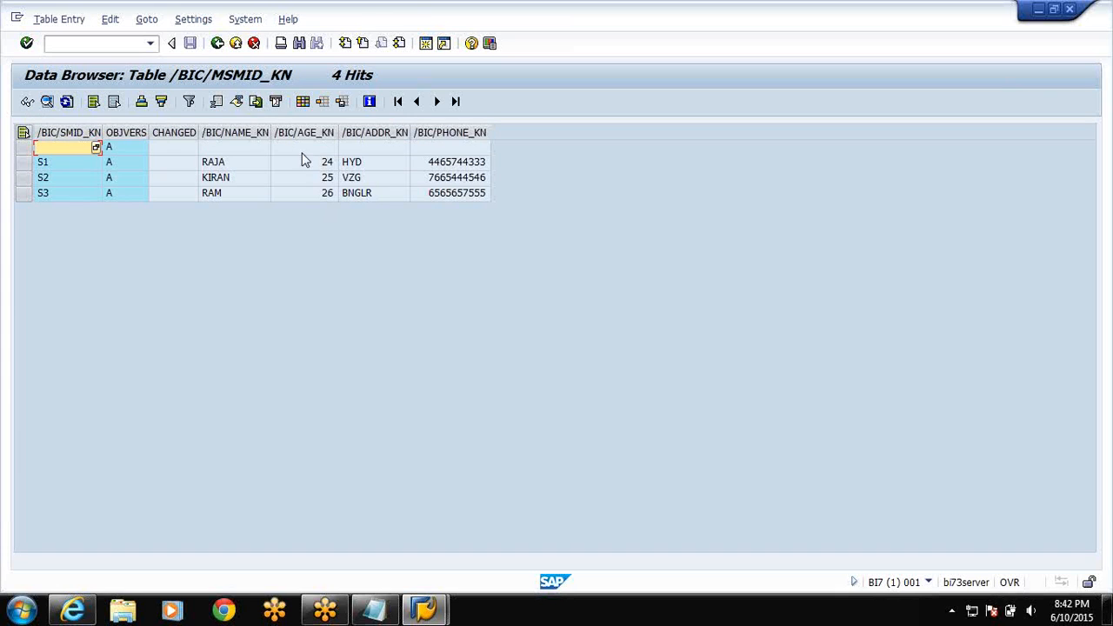
pyautogui.click(217, 45)
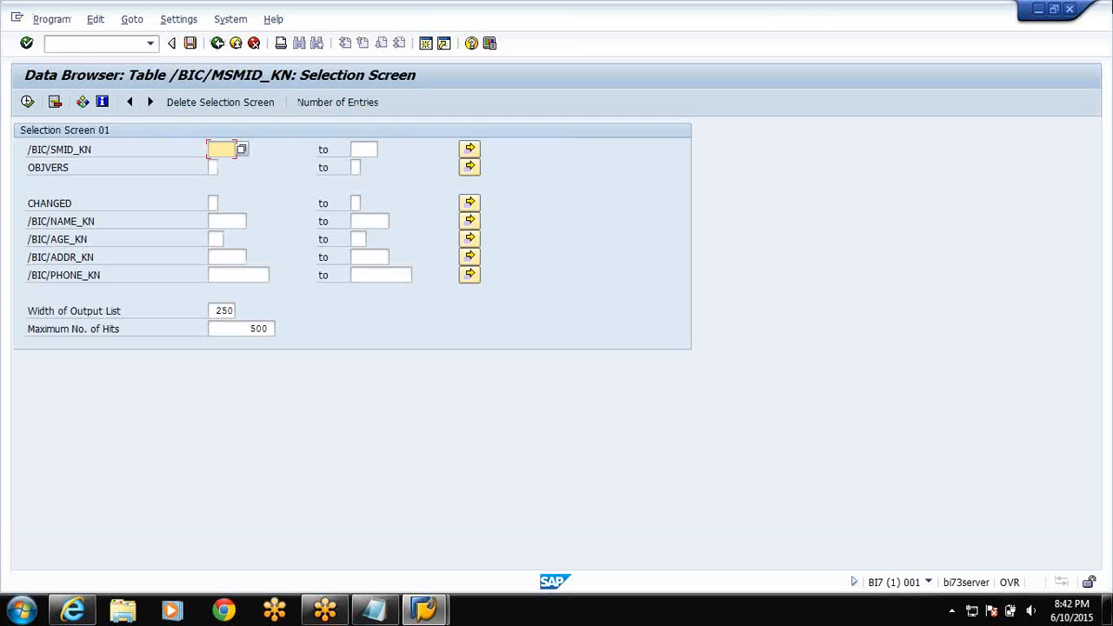
# Switch to the Notepad notes and add the line "/BIC/PSMID_KN-->TIME INDEPENDENT MD DISPLAY ATTR" below SE11, separated by a blank line
pyautogui.click(1040, 10)
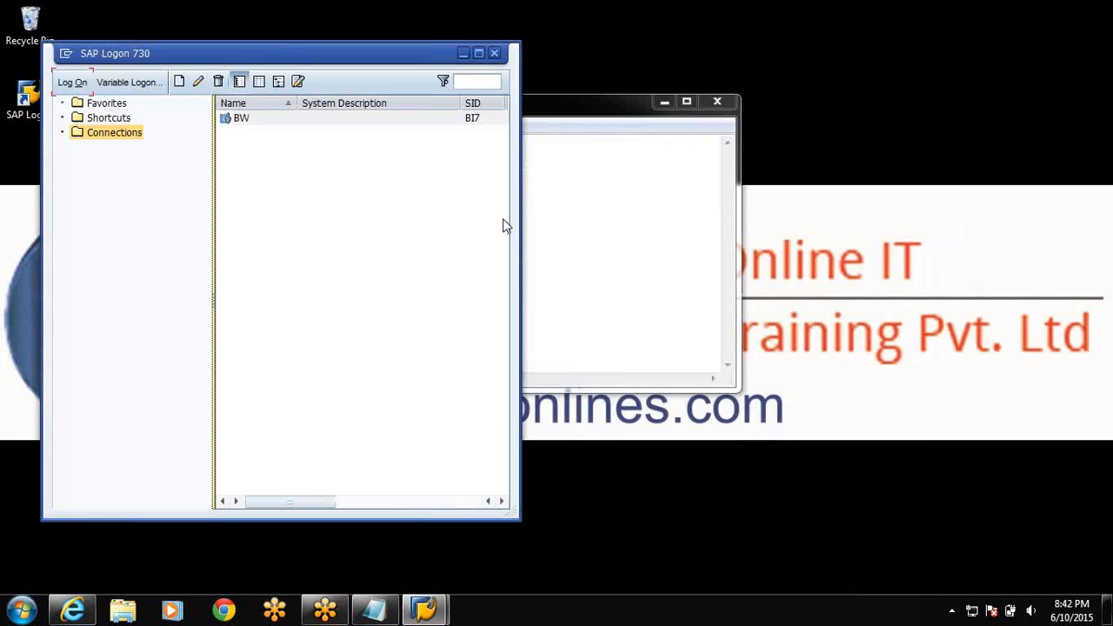
pyautogui.click(464, 54)
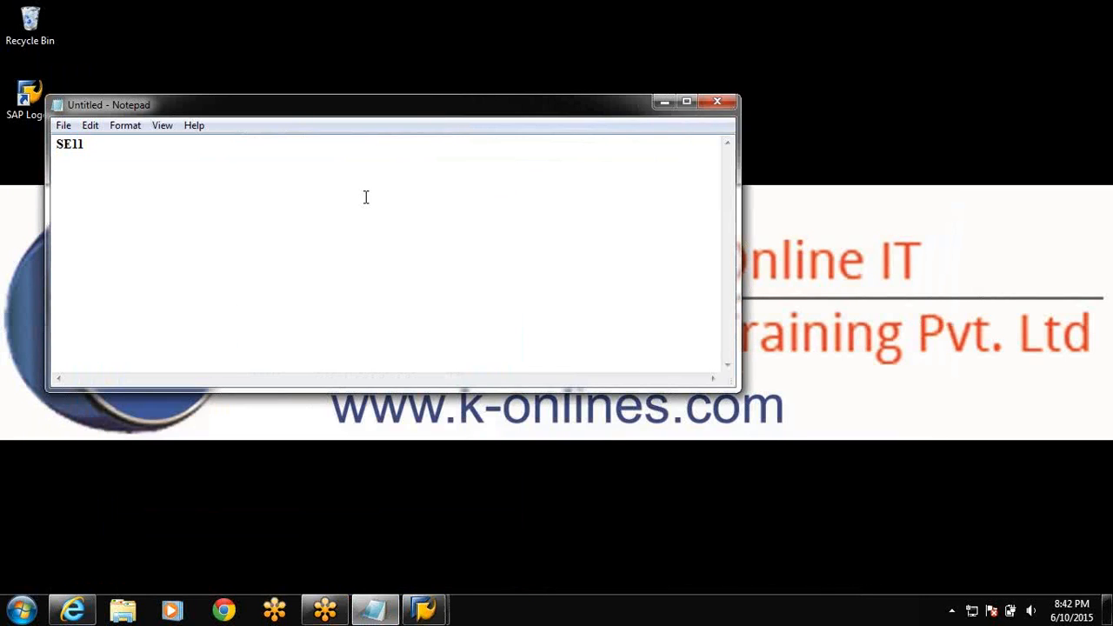
pyautogui.press('Return')
pyautogui.press('Return')
pyautogui.write('/BIC/PSMID_')
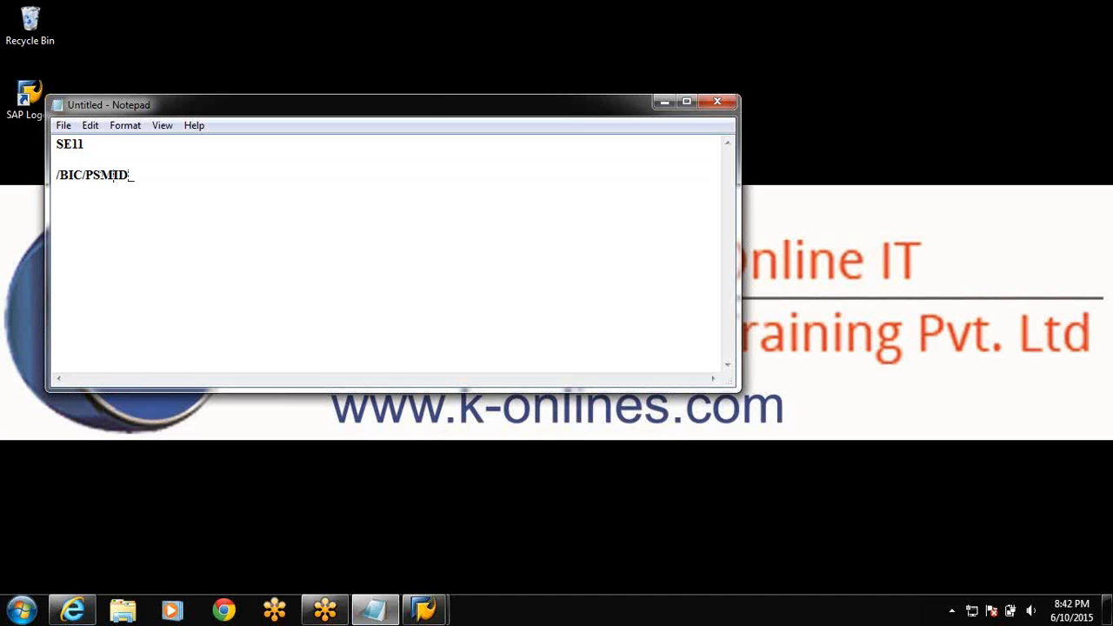
pyautogui.write(' KN-->TIME IN')
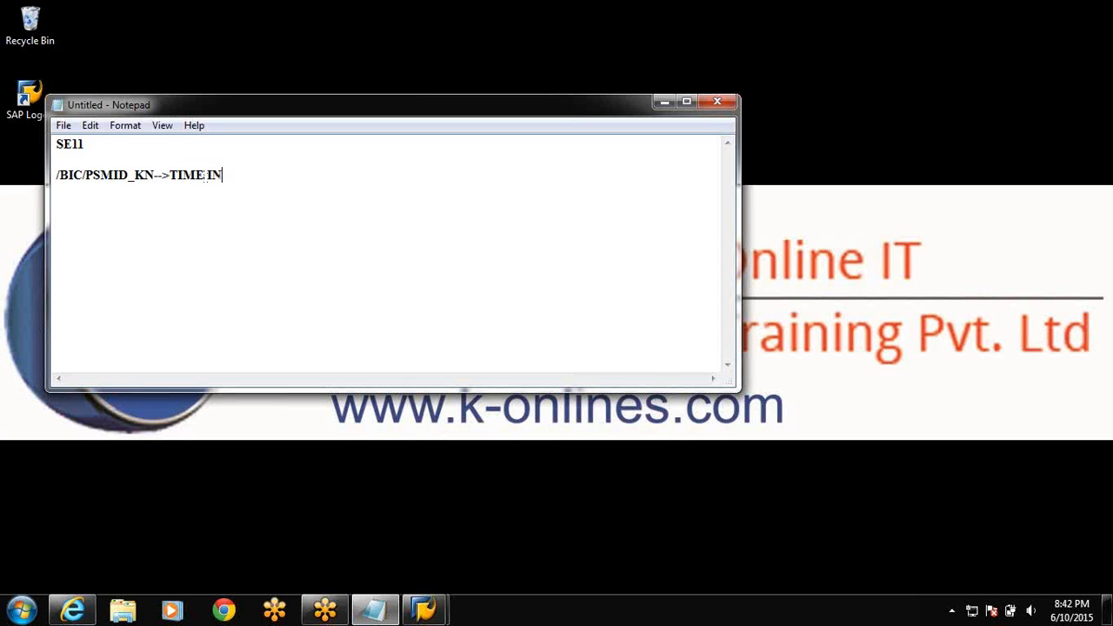
pyautogui.write('DEPENDENT MD')
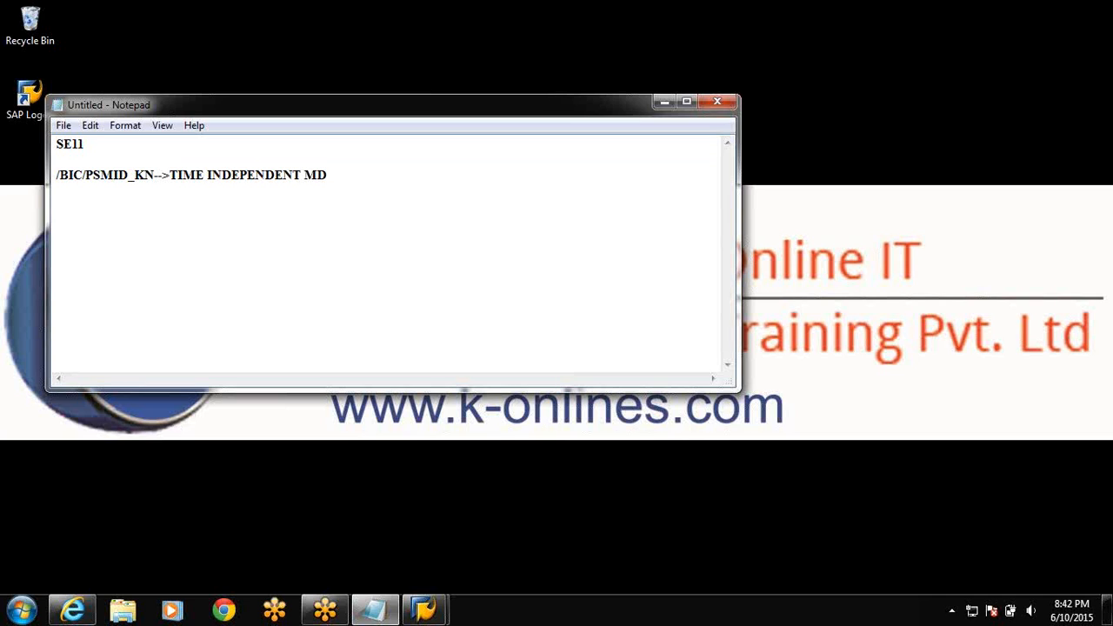
pyautogui.write(' DIS PLAYATTR')
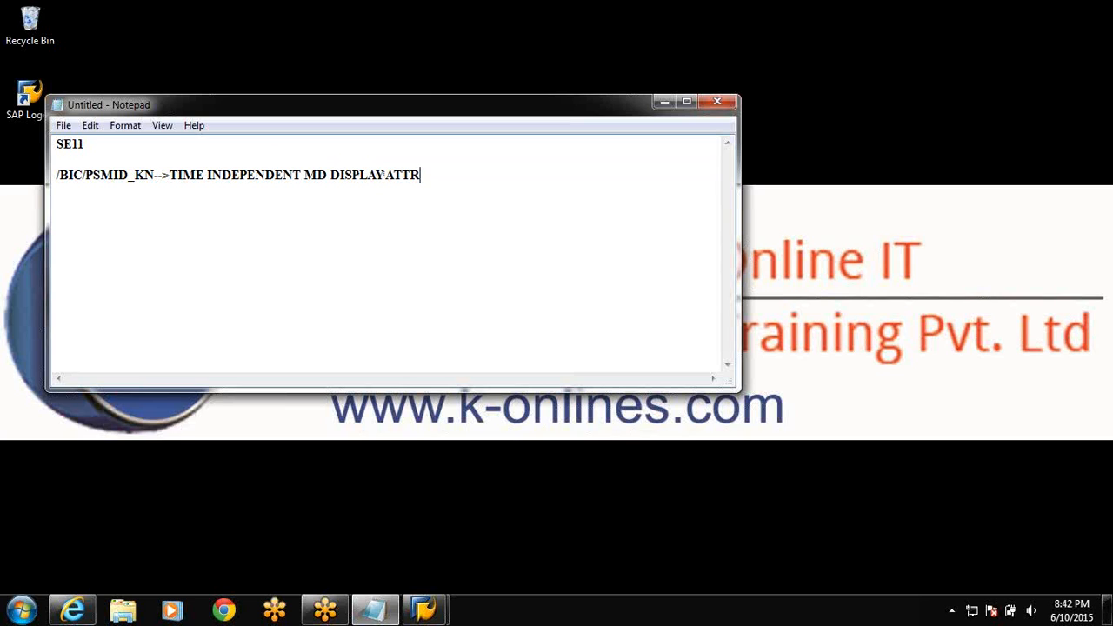
# Add the line "/BIC/SSMID_KN-->SET ID/MD ID" to the notes
pyautogui.press('Return')
pyautogui.write('/BIC/SSMID_K')
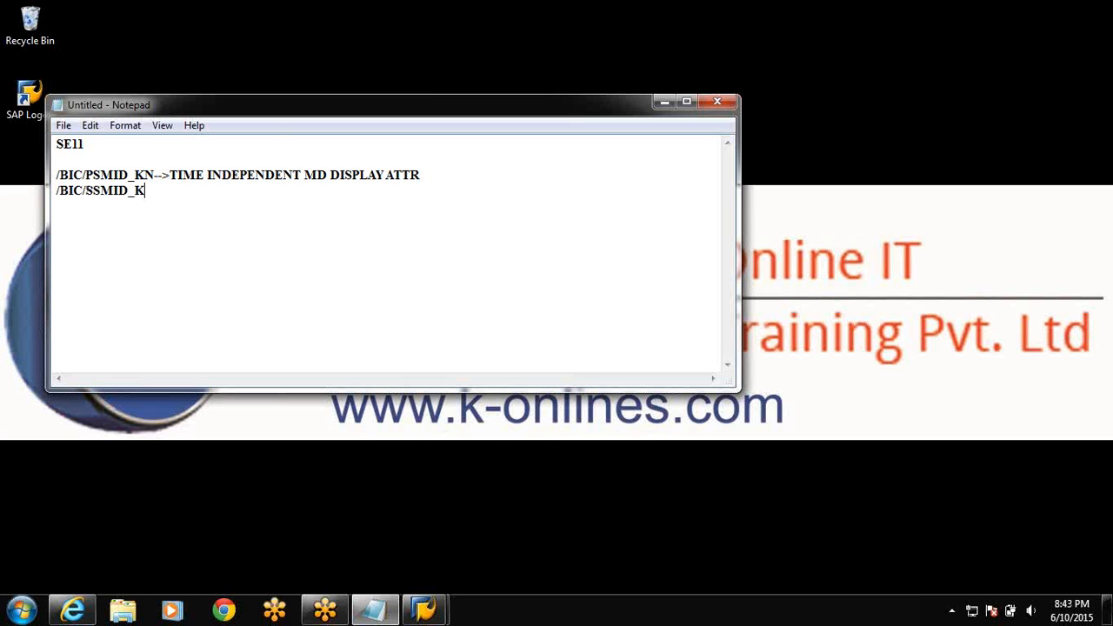
pyautogui.write('N-->SET ID/MD ID')
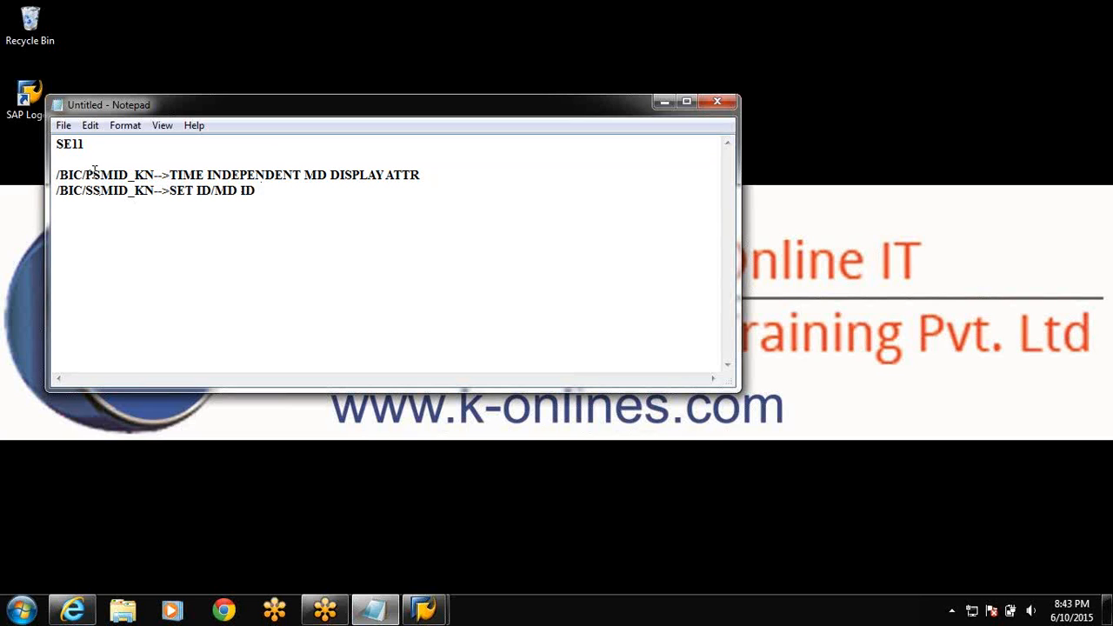
pyautogui.moveTo(92, 174); pyautogui.dragTo(154, 174)
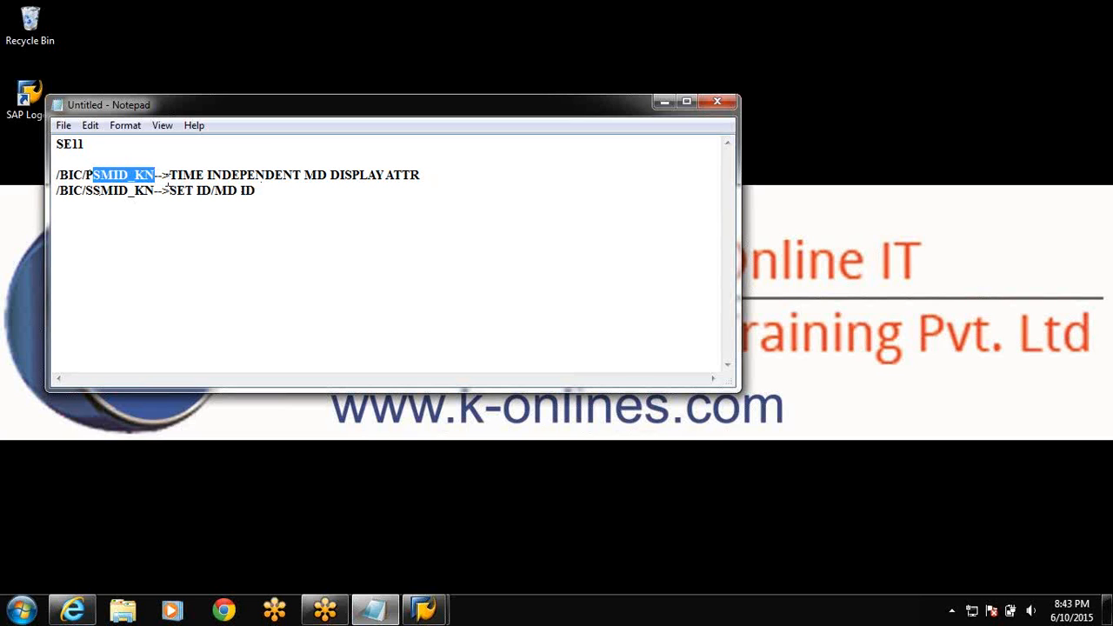
# Add the line "/BIC/MSMID_KN-->VIEW" at the end of the notes
pyautogui.click(258, 191)
pyautogui.write('/BIC')
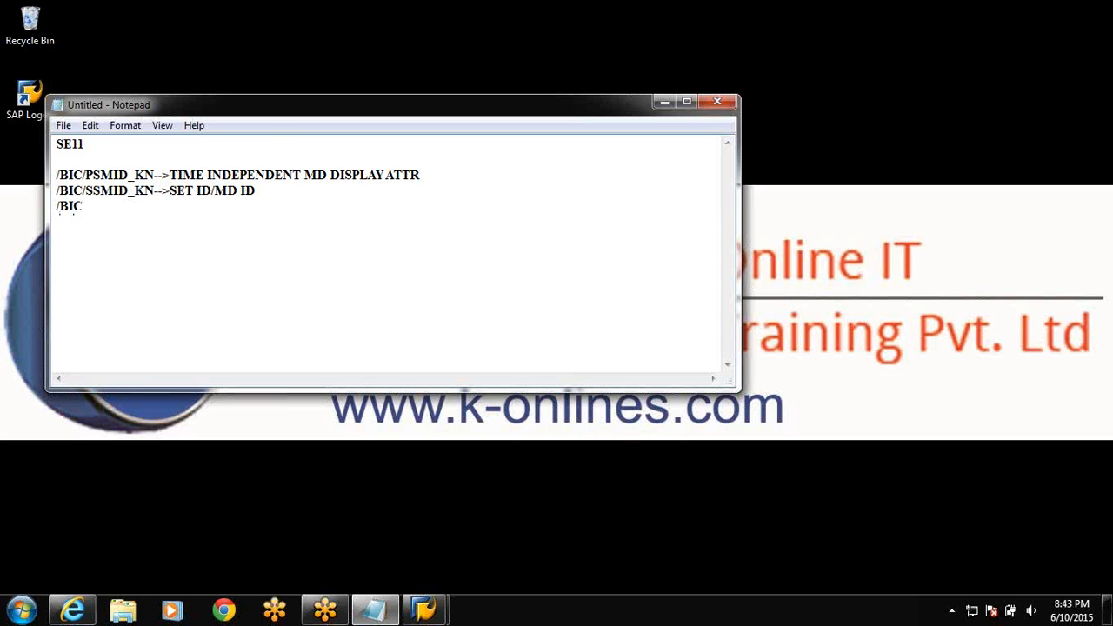
pyautogui.write('/MSMID_KN-->VIEW ')
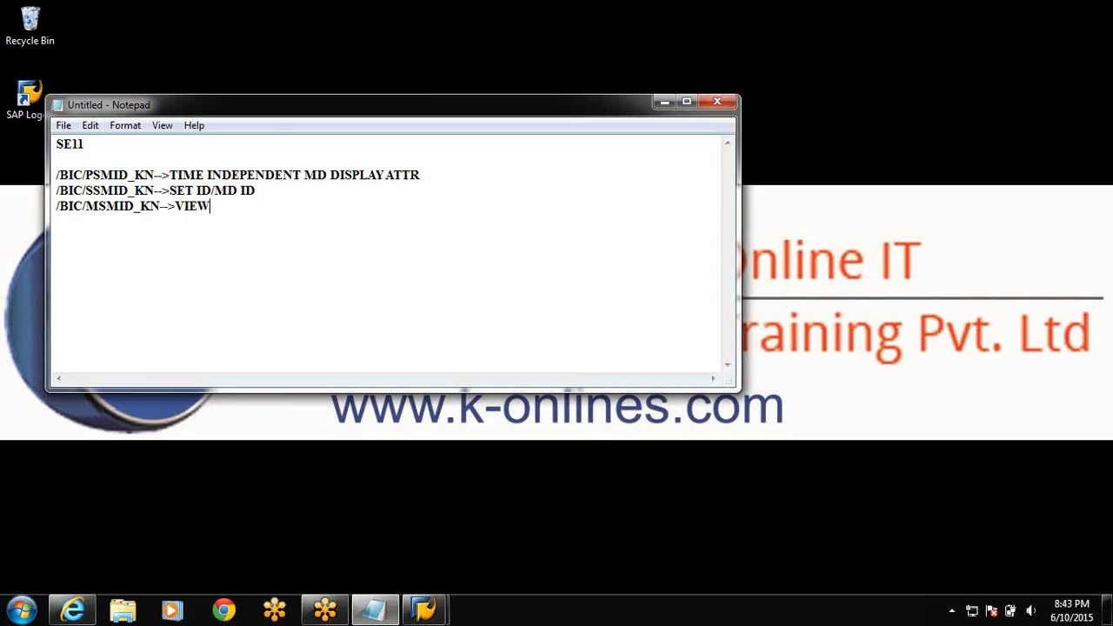
# Add the line "/BIC/0ISMID_KN" to the notes, followed by a blank line and the heading "REPORTING:"
pyautogui.write('/BIC/0ISMID_KN')
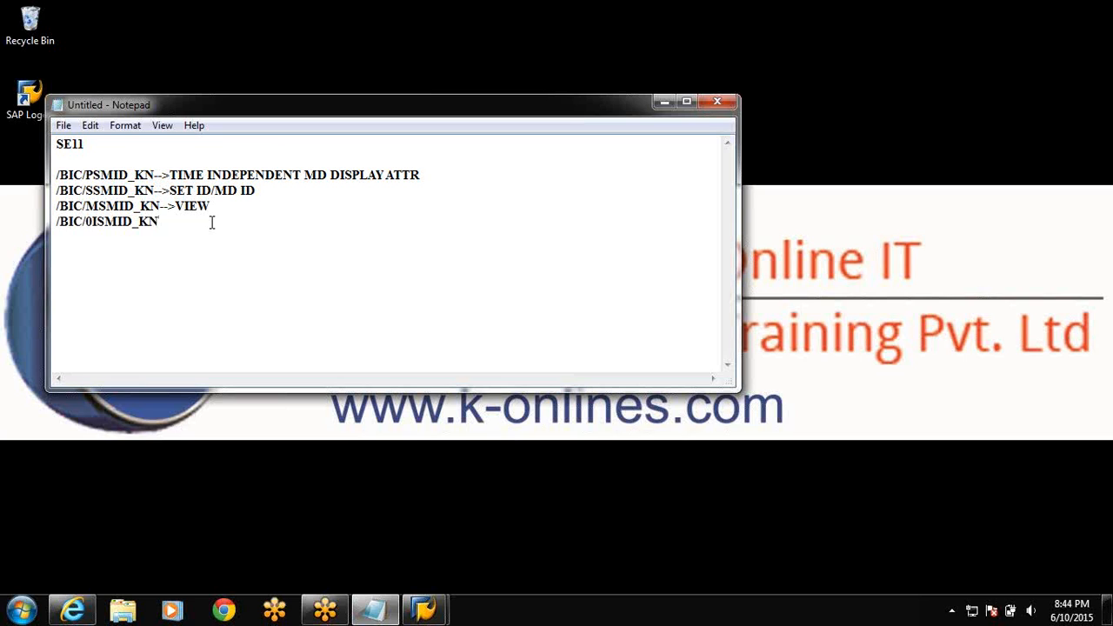
pyautogui.press('Return')
pyautogui.press('Return')
pyautogui.write('REPORTING:')
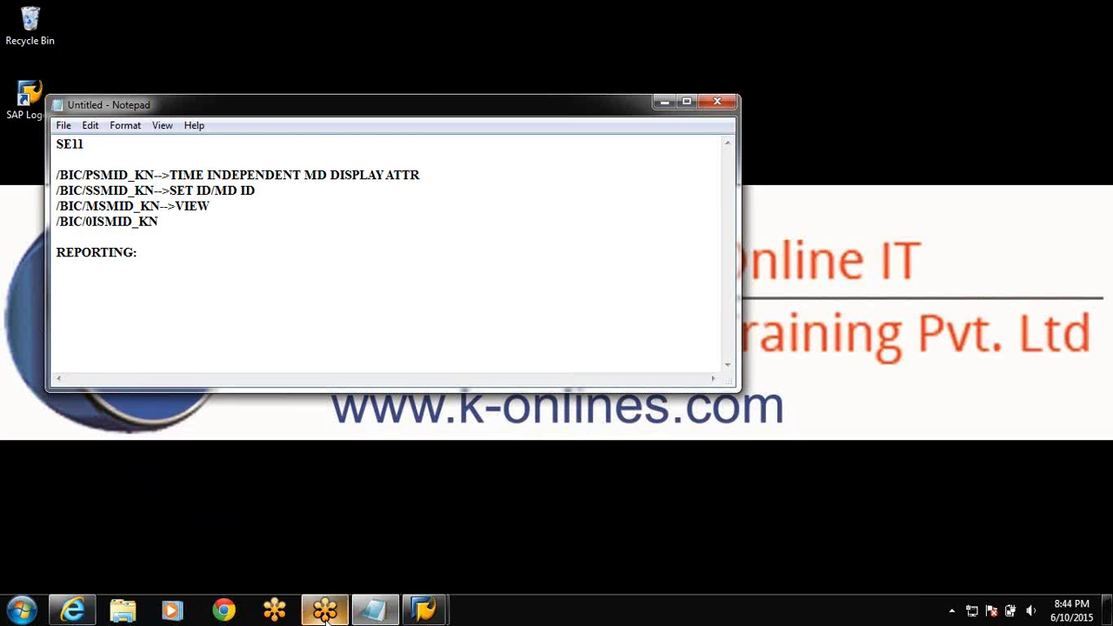
# Switch back to the SAP session, exit to SAP Easy Access and run transaction RRMX
pyautogui.moveTo(451, 614)
pyautogui.click(508, 484)
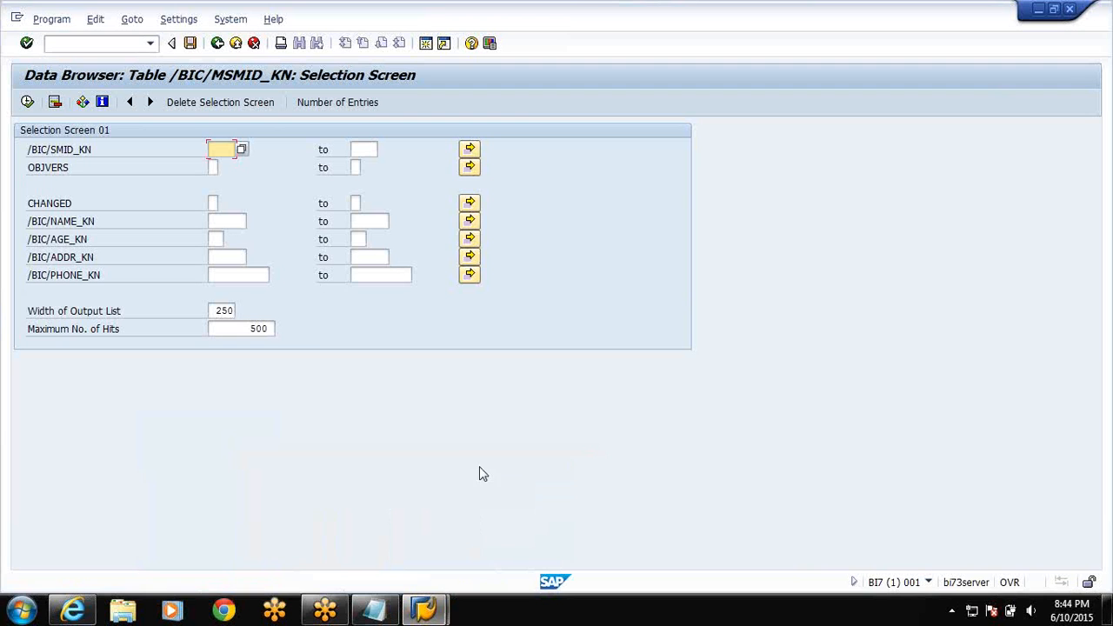
pyautogui.click(217, 43)
pyautogui.click(218, 44)
pyautogui.click(217, 43)
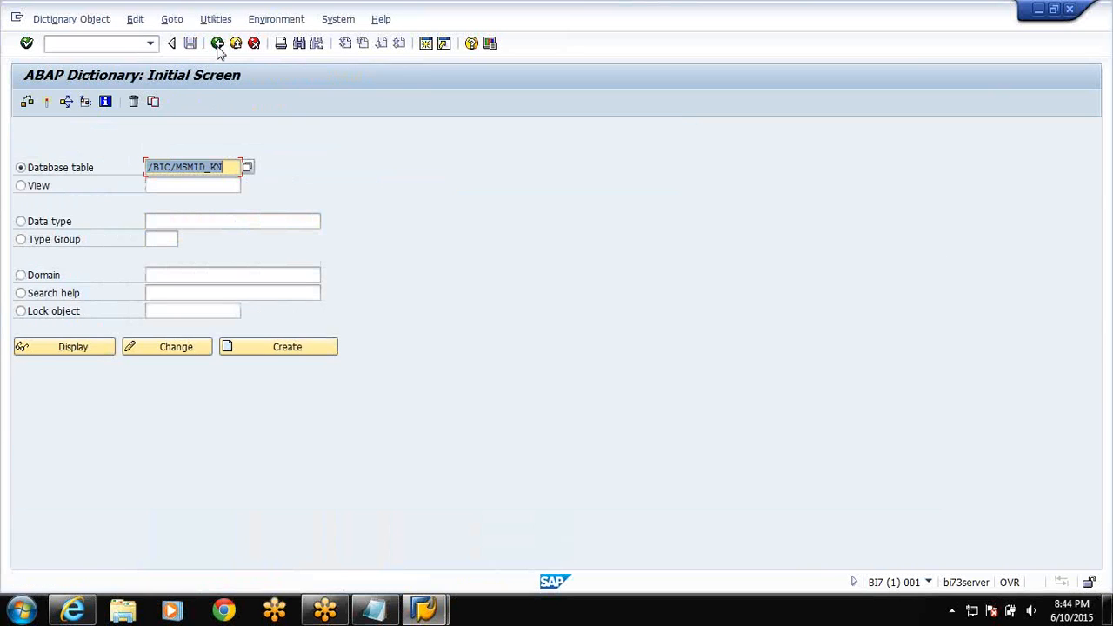
pyautogui.click(217, 43)
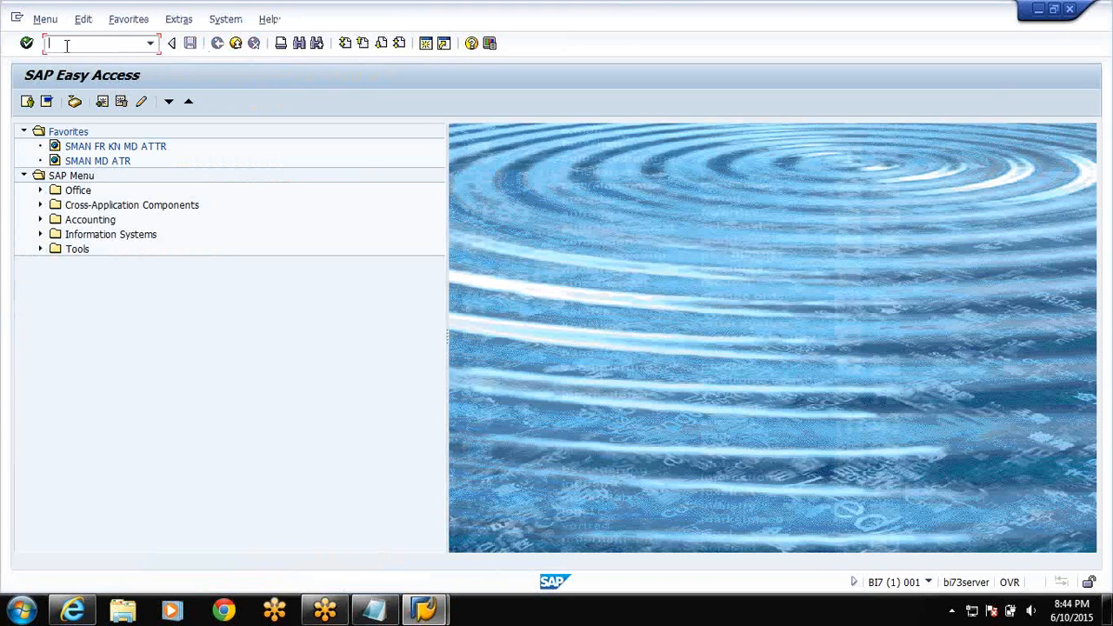
pyautogui.write('RRMX')
pyautogui.press('Return')
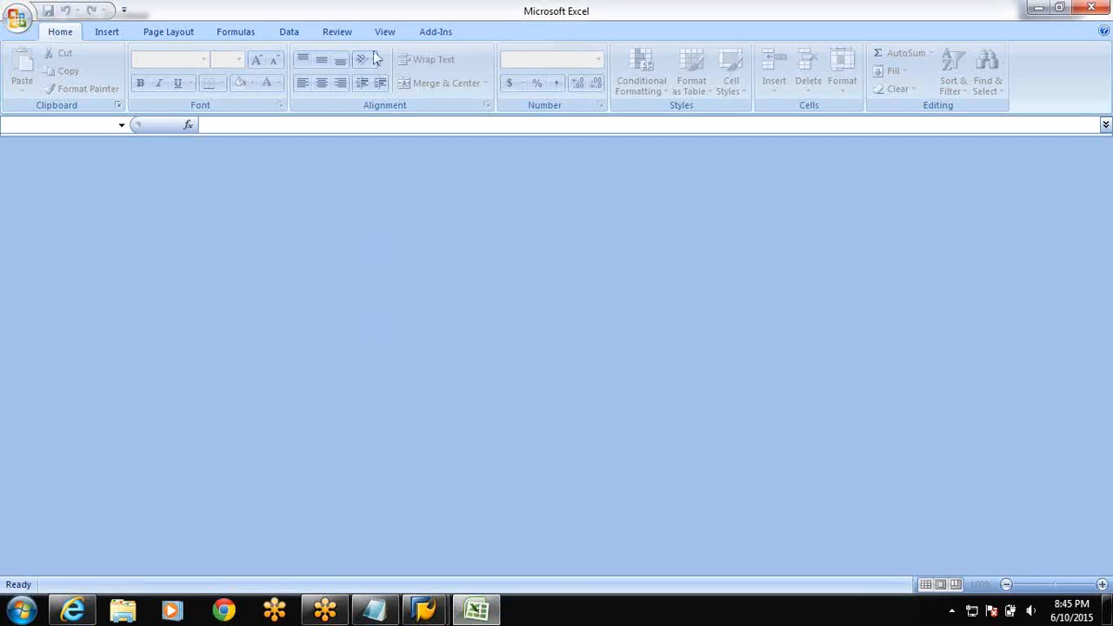
# Start creating a new query from BEx Analyzer and log on to the BW system with the account password
pyautogui.click(432, 35)
pyautogui.click(175, 74)
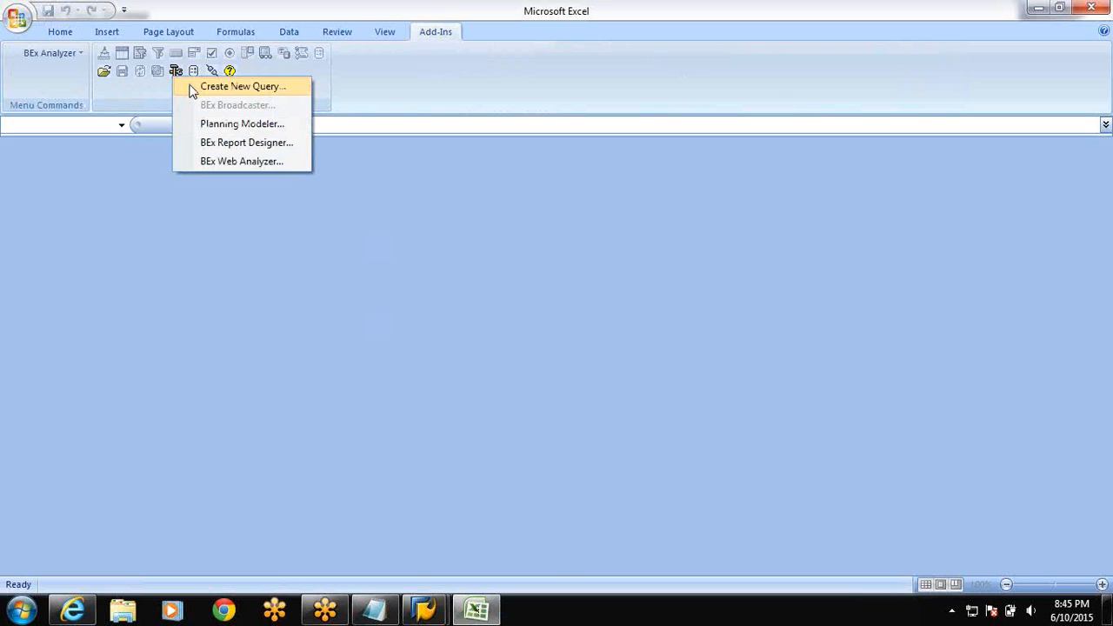
pyautogui.click(235, 86)
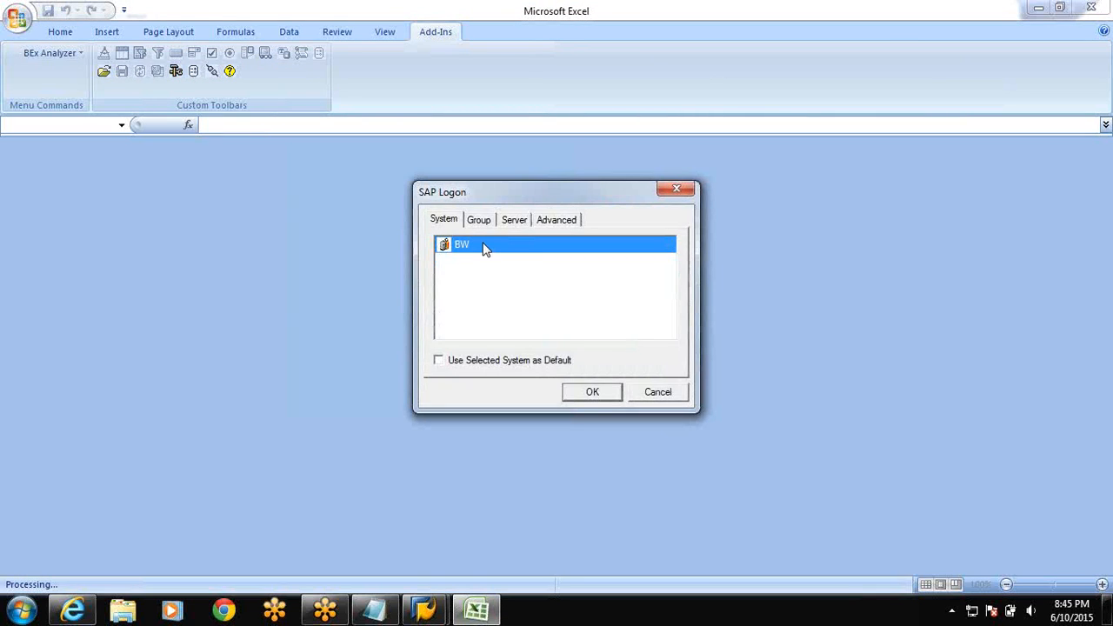
pyautogui.click(593, 393)
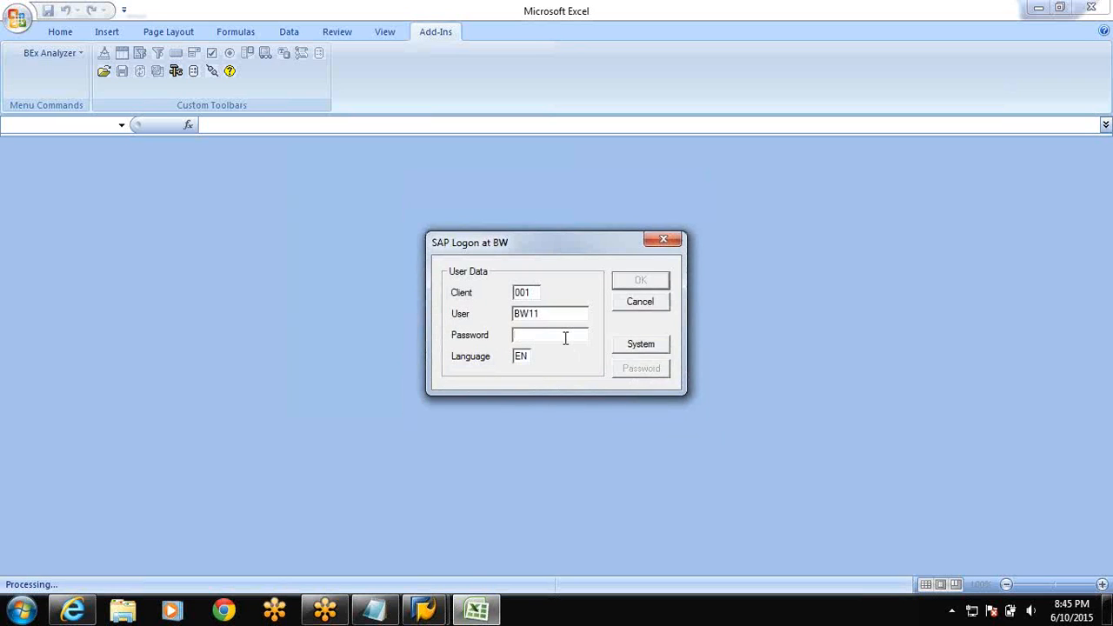
pyautogui.write('**********')
pyautogui.click(642, 282)
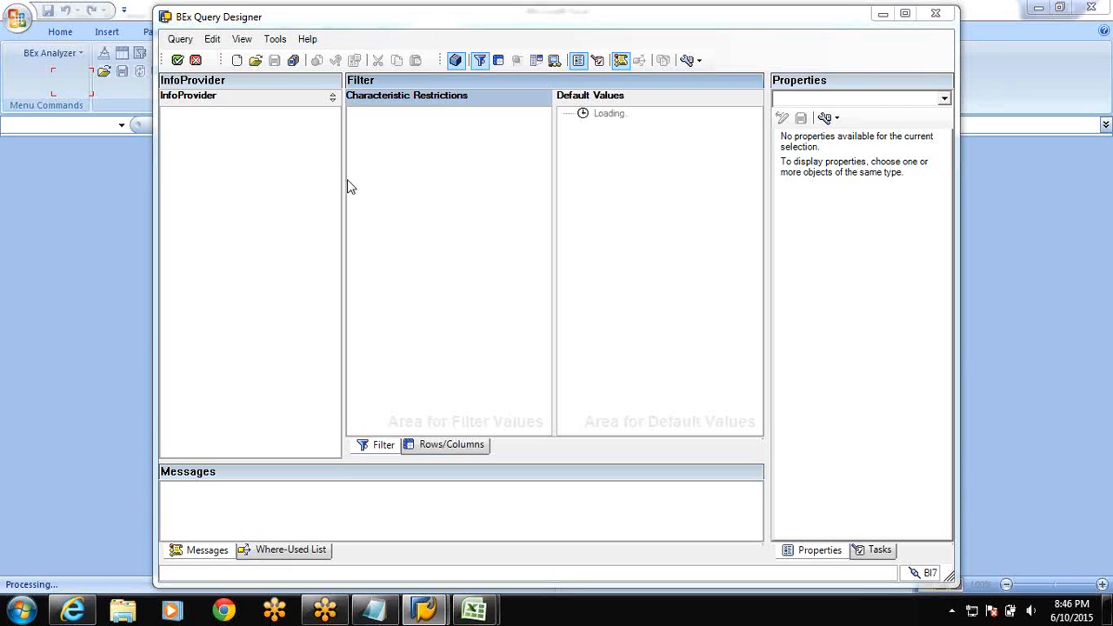
# Create a new query in BEx Query Designer and search the InfoProvider descriptions for SMID_KN
pyautogui.click(236, 61)
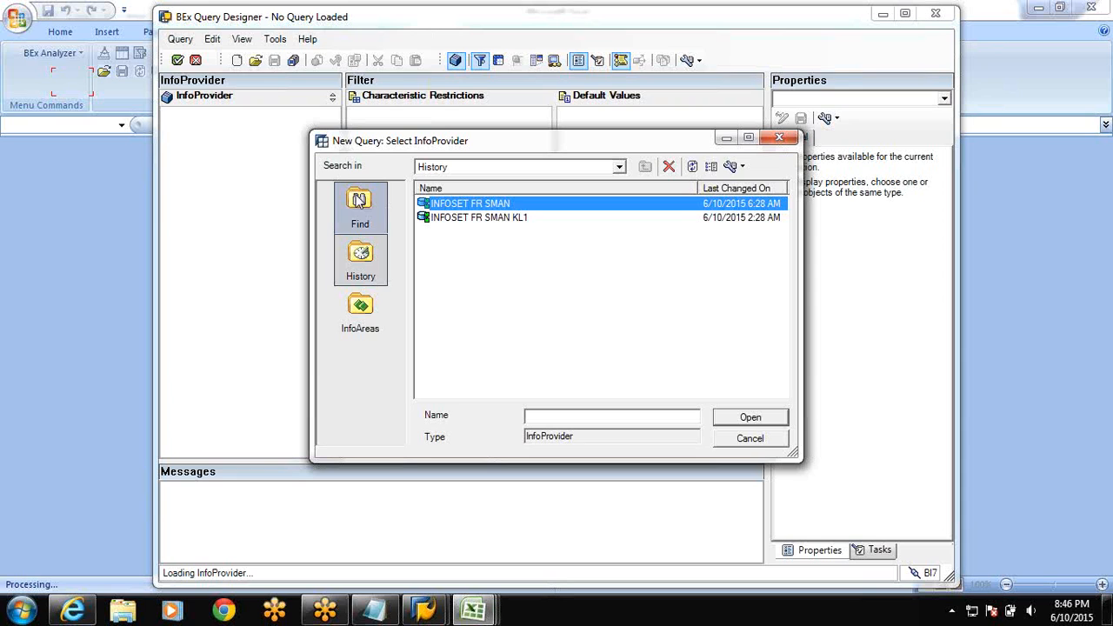
pyautogui.click(357, 215)
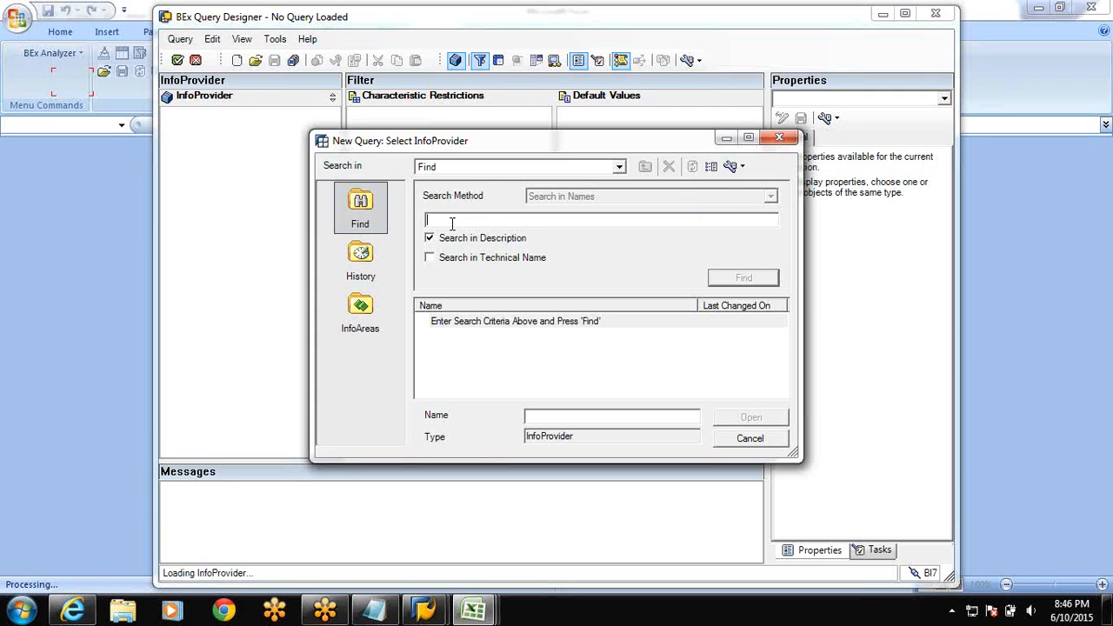
pyautogui.write('SMID_KN')
pyautogui.click(731, 279)
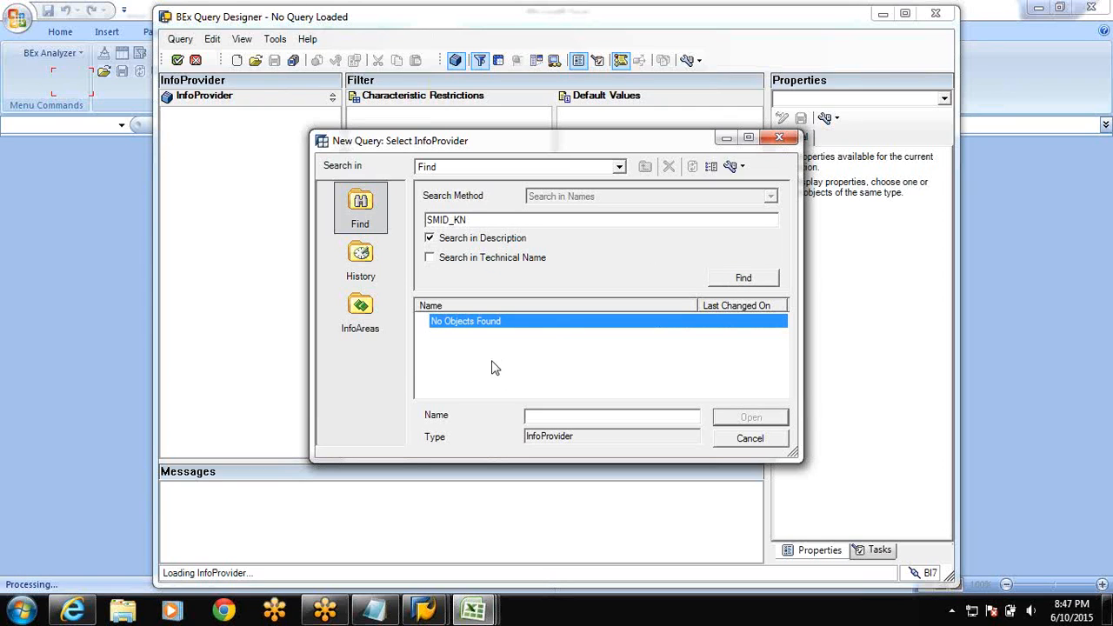
# Repeat the InfoProvider search for SMID_KN with technical names included
pyautogui.click(429, 259)
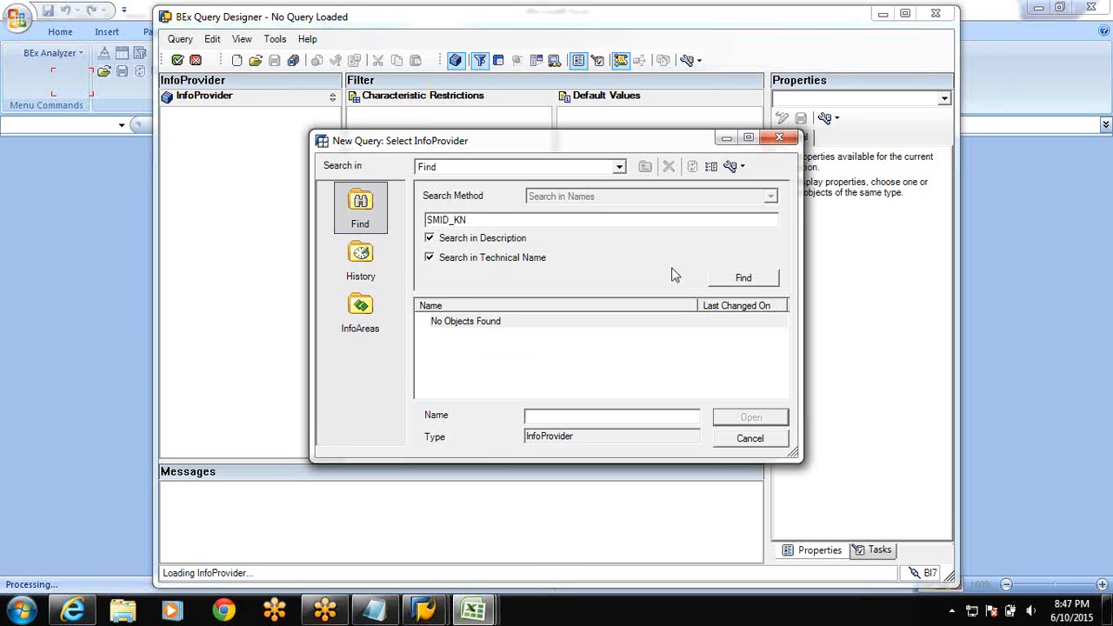
pyautogui.click(734, 280)
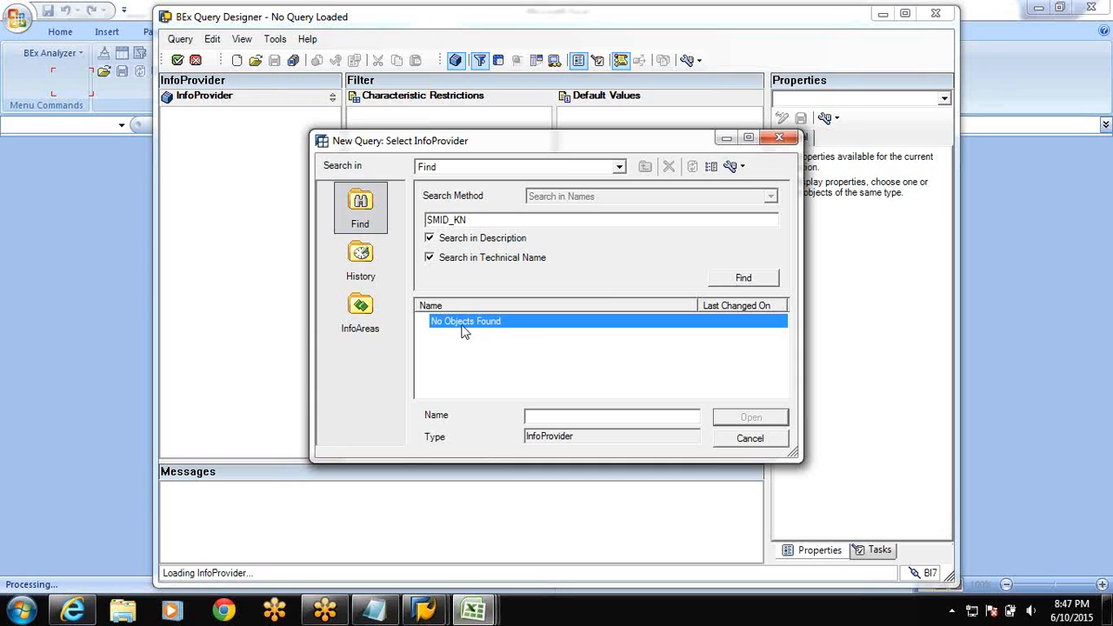
pyautogui.doubleClick(501, 218)
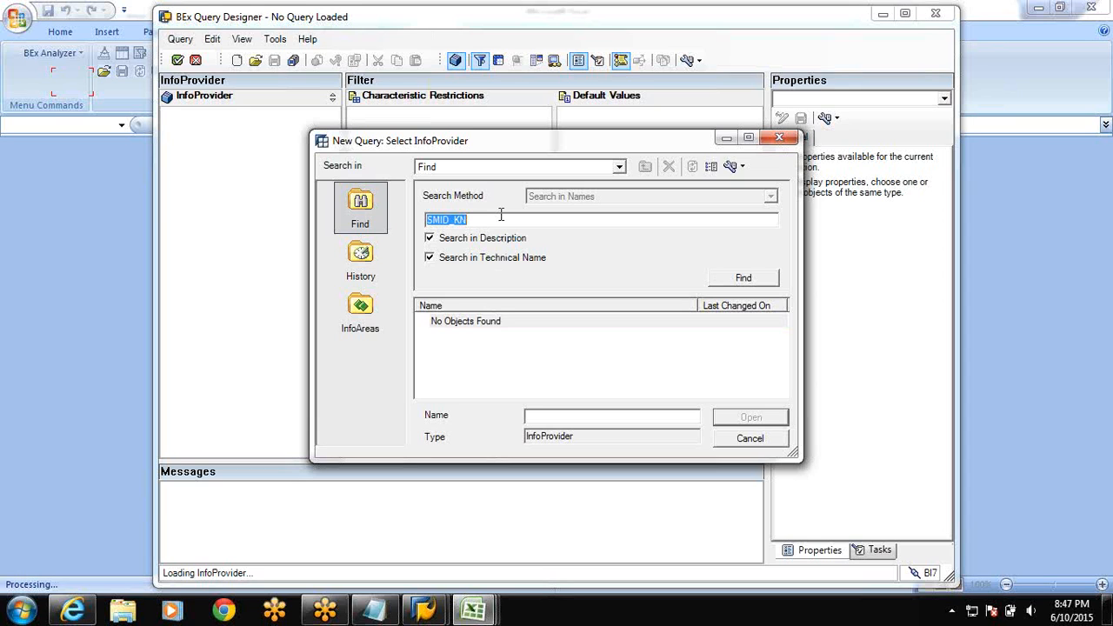
# Cancel the InfoProvider selection and close both BEx Query Designer and Excel
pyautogui.click(780, 139)
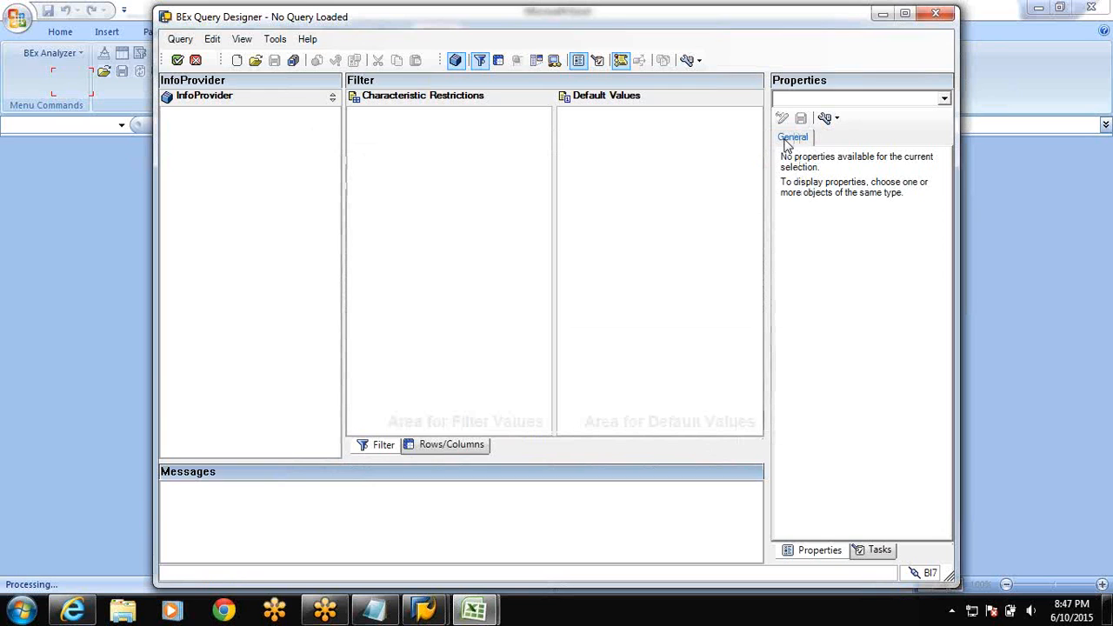
pyautogui.click(929, 18)
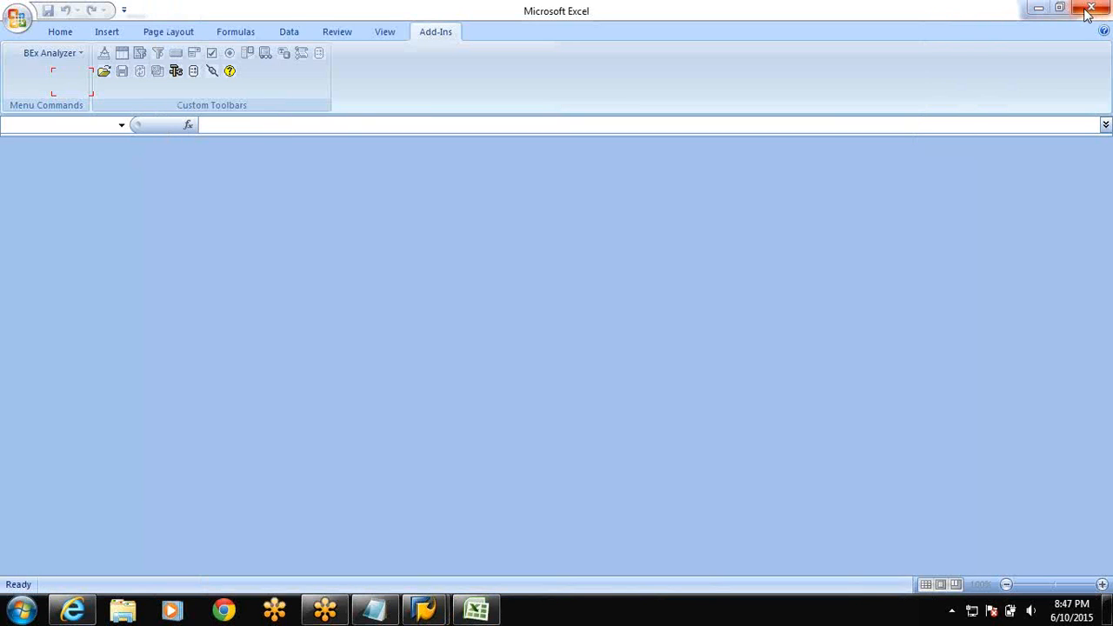
pyautogui.click(1083, 9)
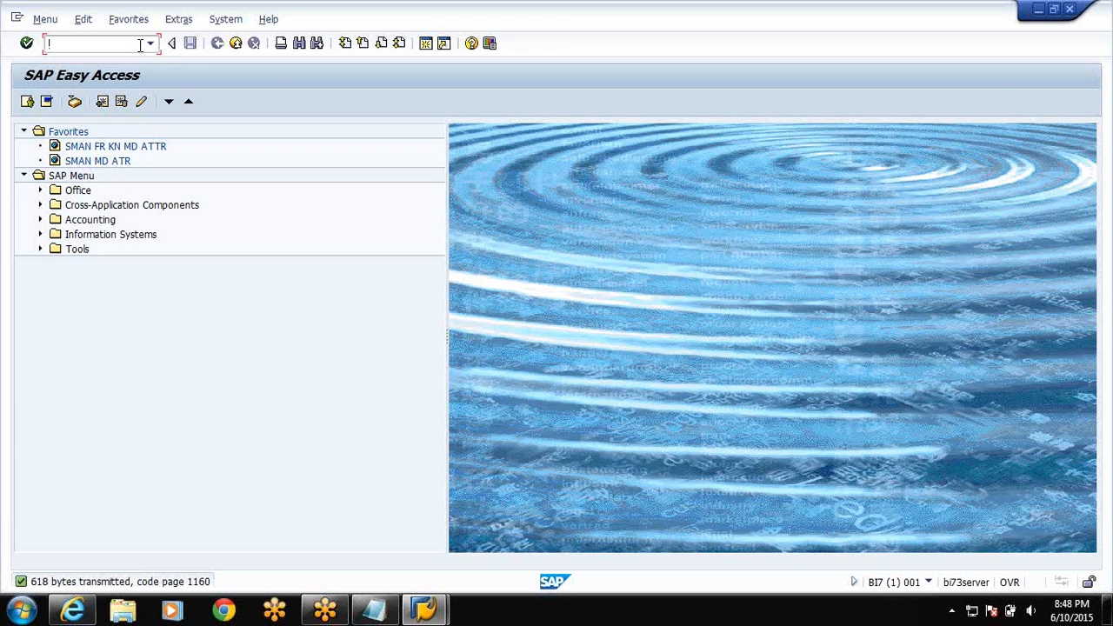
# Run transaction RSISET in SAP and start creating an InfoSet named ISET_KN1
pyautogui.write('RSISET')
pyautogui.press('Return')
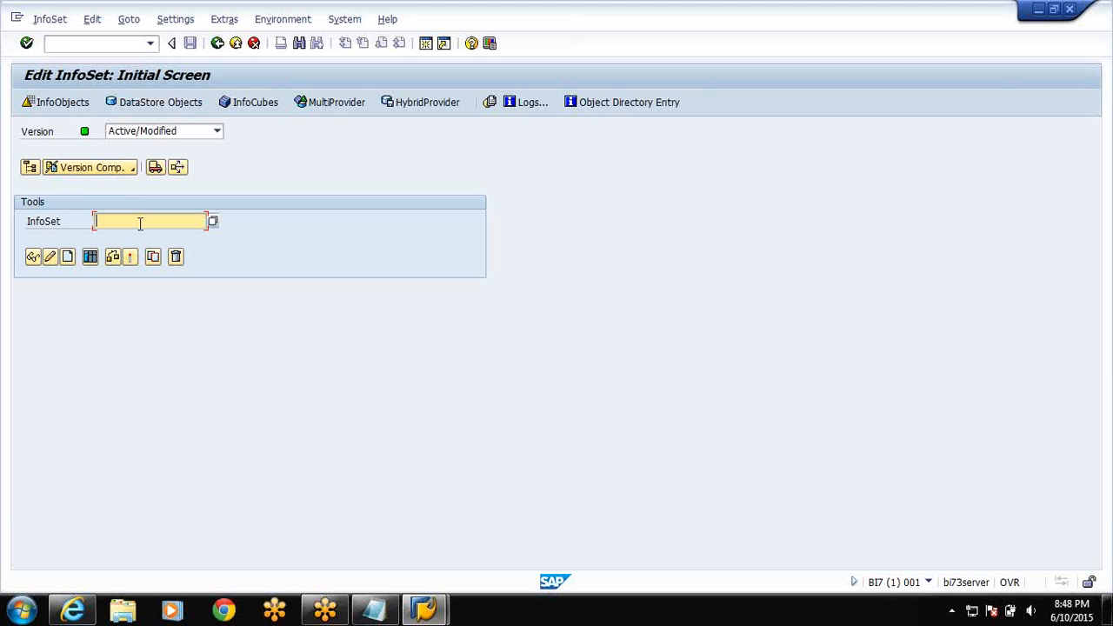
pyautogui.write('ISET_KN')
pyautogui.write('1')
pyautogui.click(67, 256)
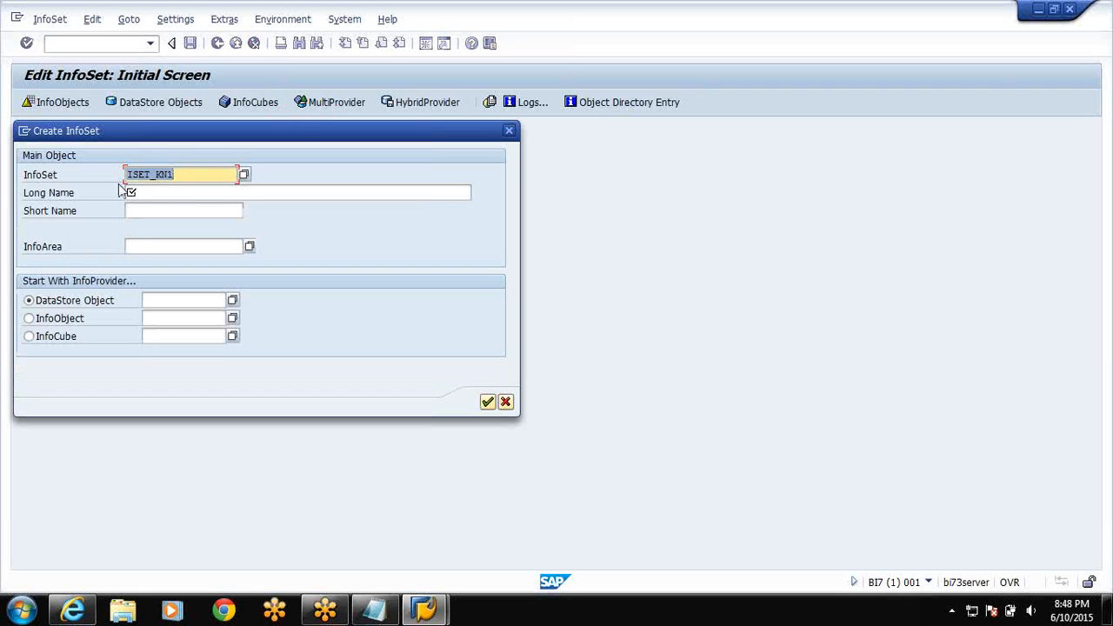
# Give the InfoSet the long name "INFO SET FR KN1 FR SMAN" and create it starting with InfoObject SMID_KN
pyautogui.click(153, 192)
pyautogui.write('INFO SET FR KN')
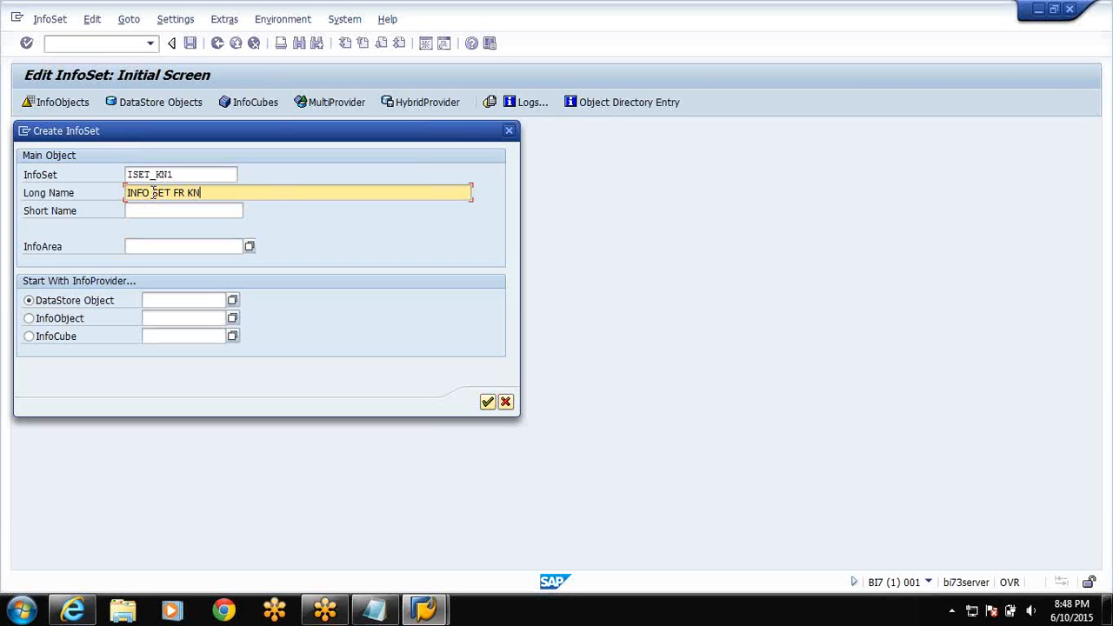
pyautogui.write('1 FR SMA')
pyautogui.write('N')
pyautogui.click(30, 320)
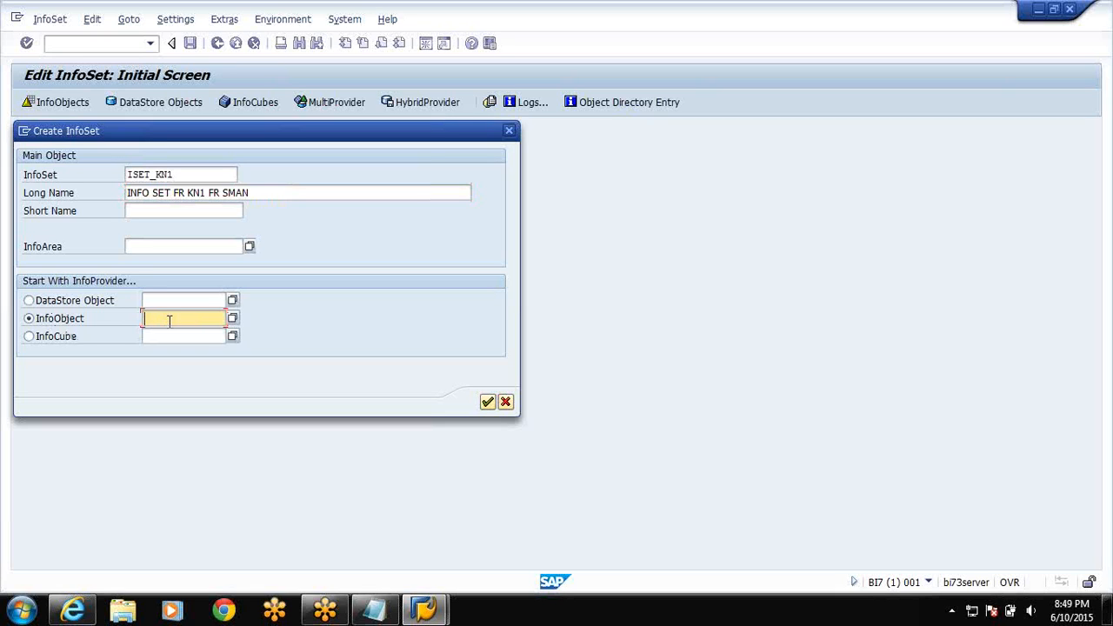
pyautogui.write('S')
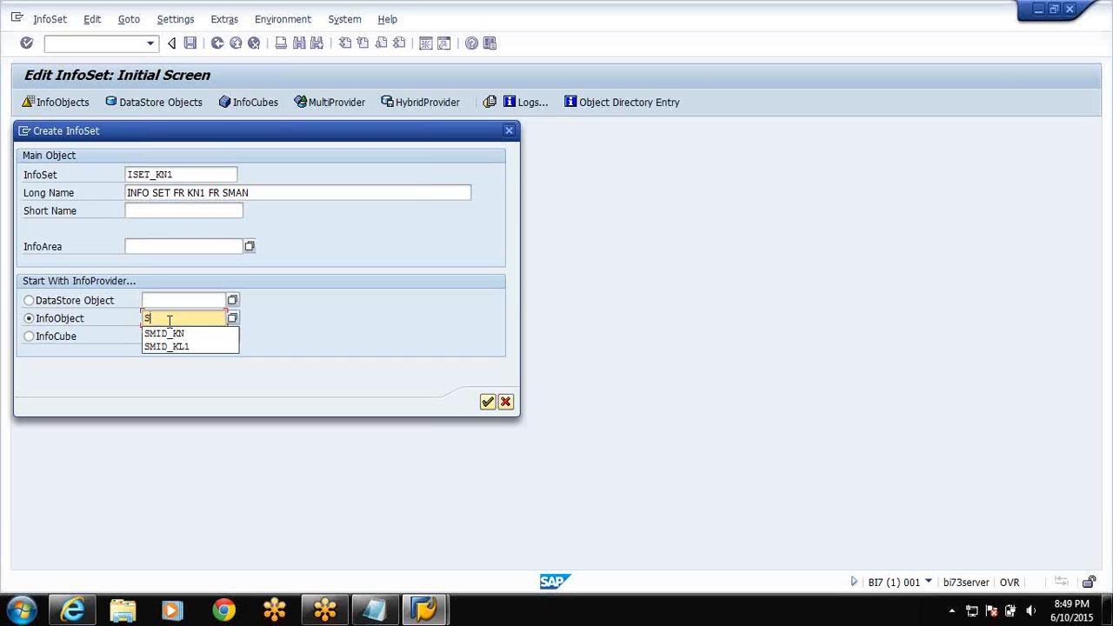
pyautogui.write('MID_KN')
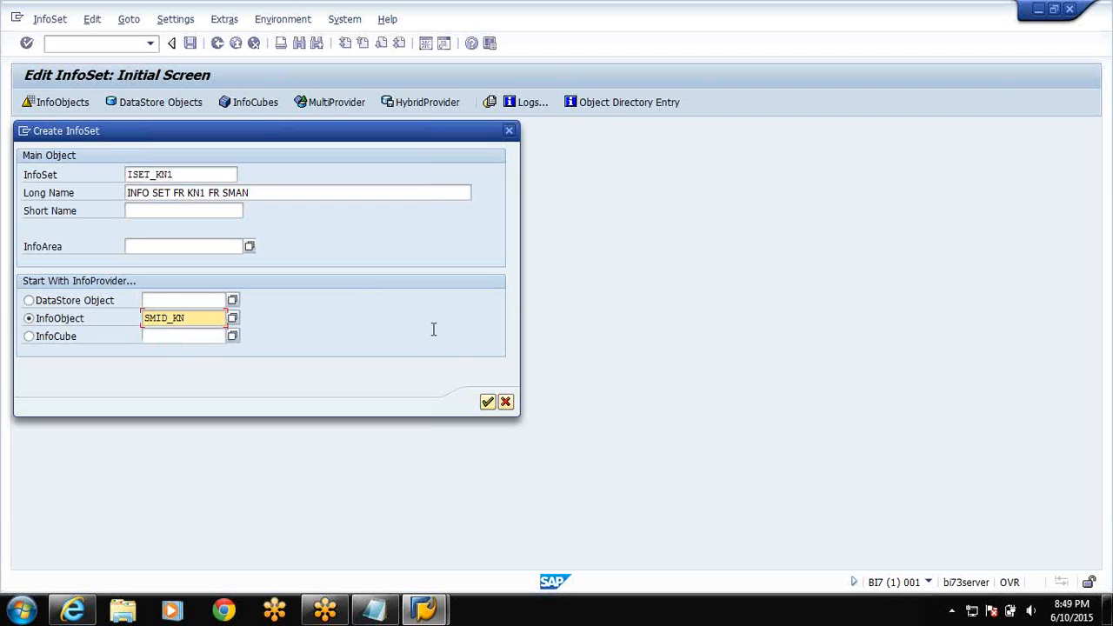
pyautogui.click(488, 403)
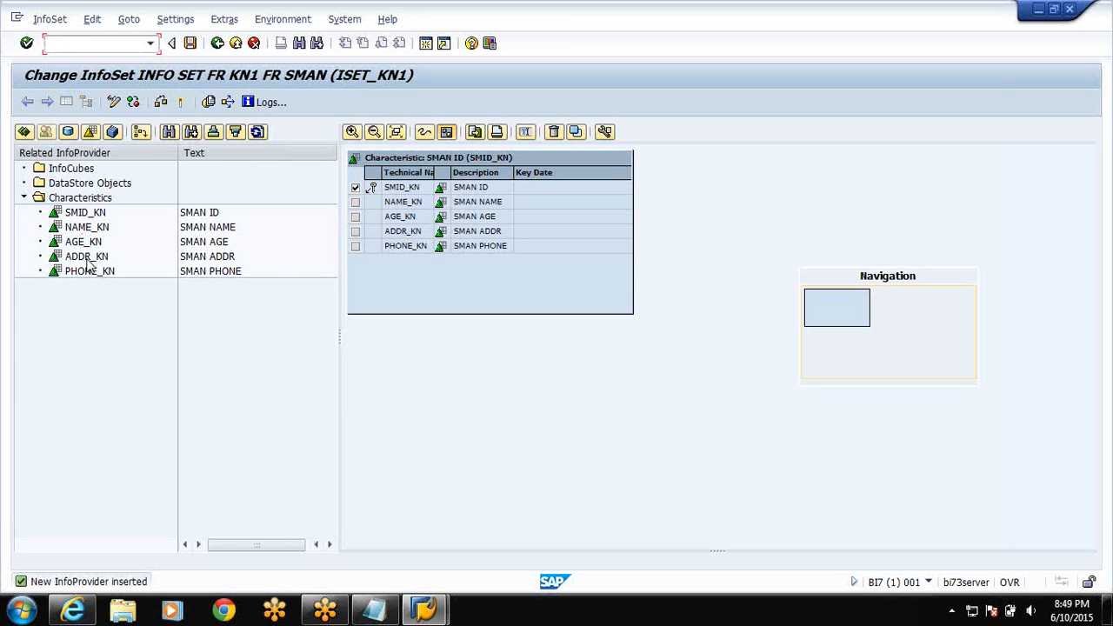
# Activate InfoSet ISET_KN1 and save its object directory entry in package ZPACK_JSH
pyautogui.click(180, 103)
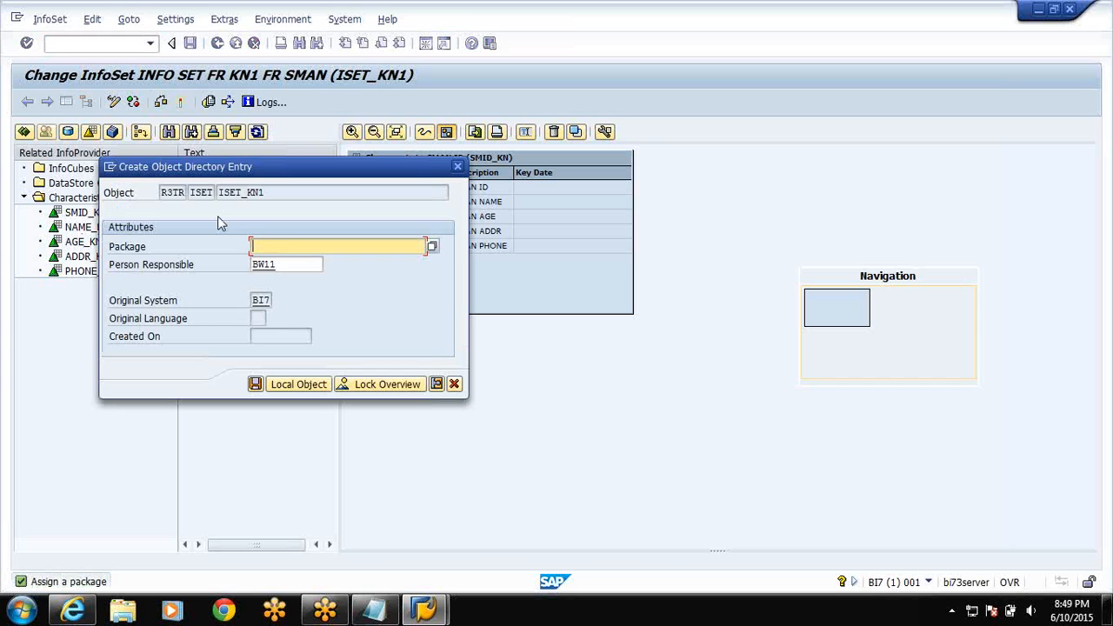
pyautogui.write('ZPACK_JSH')
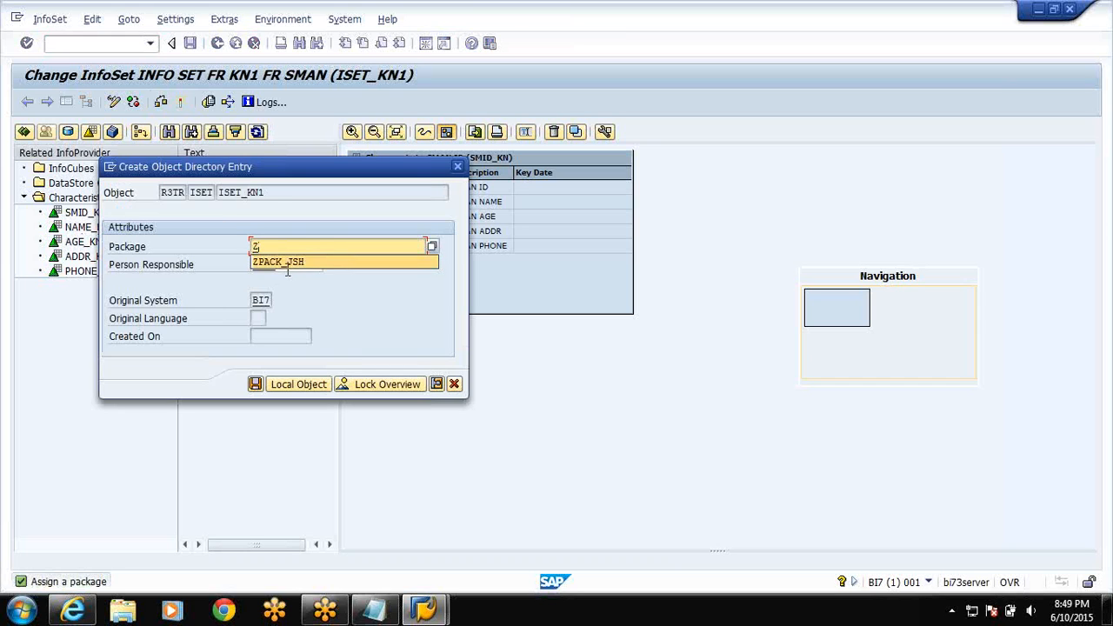
pyautogui.click(287, 263)
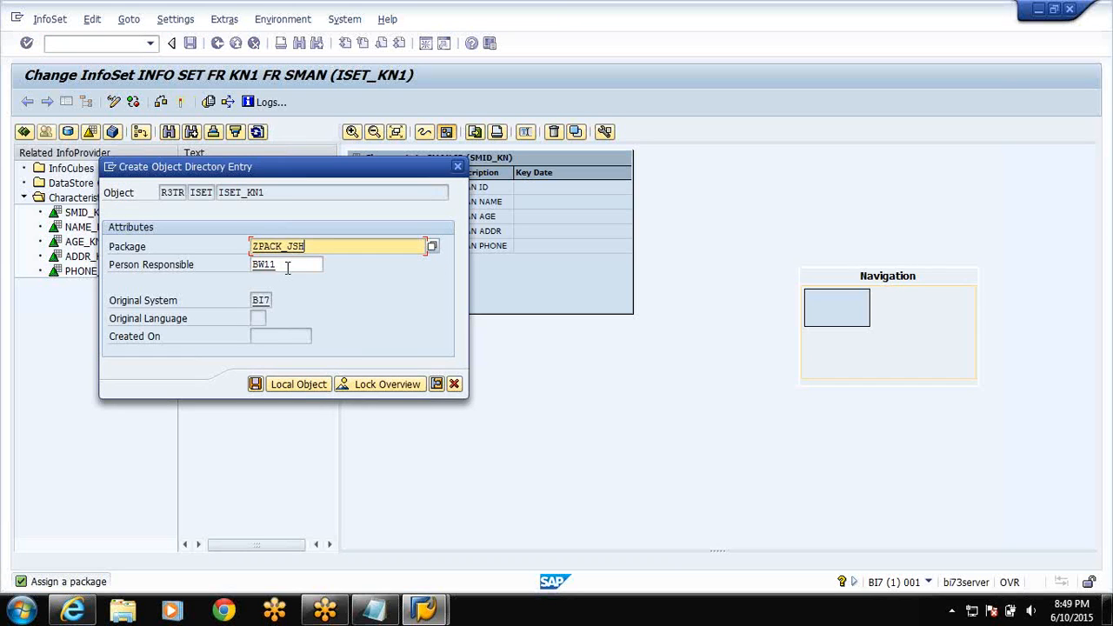
pyautogui.click(256, 385)
pyautogui.click(240, 277)
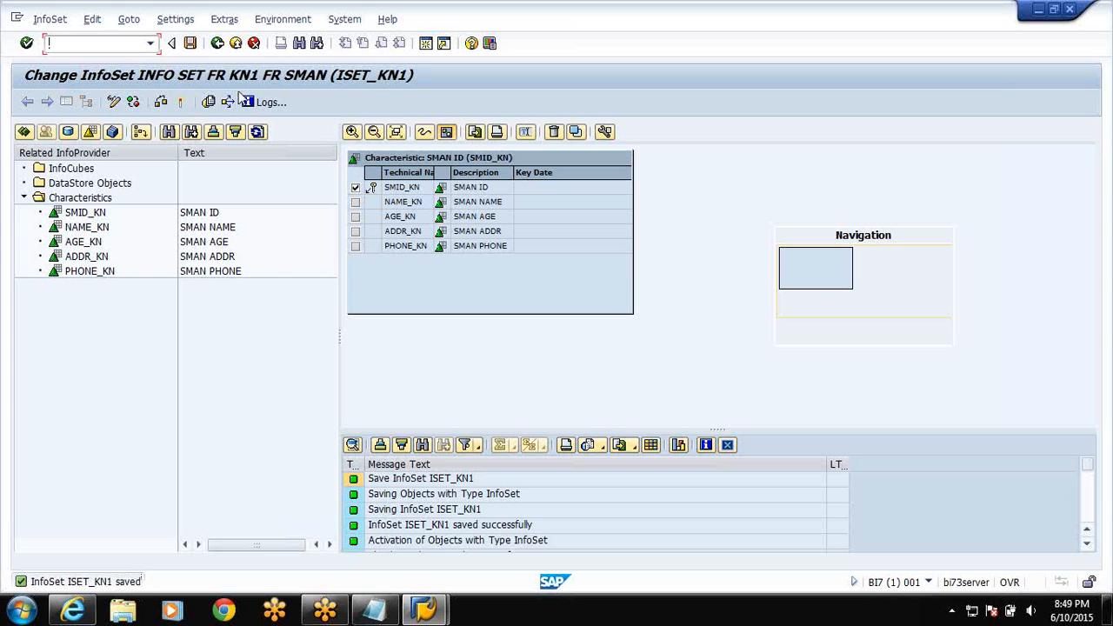
# Leave the InfoSet editor and display the data of ISET_KN1 with SMAN ID as the output field
pyautogui.click(218, 45)
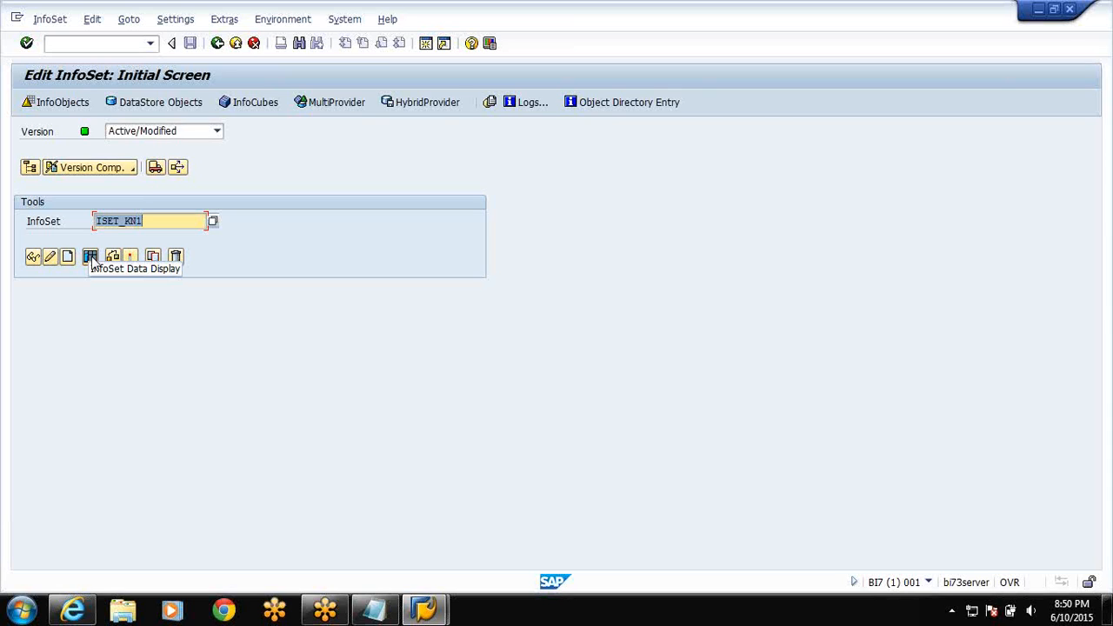
pyautogui.click(91, 256)
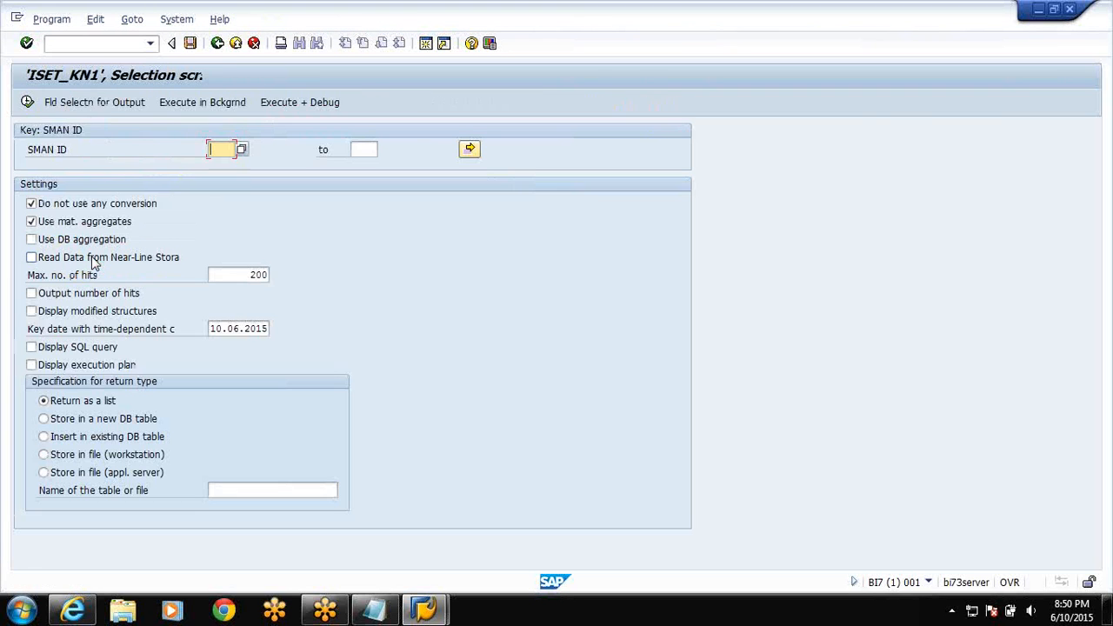
pyautogui.click(96, 103)
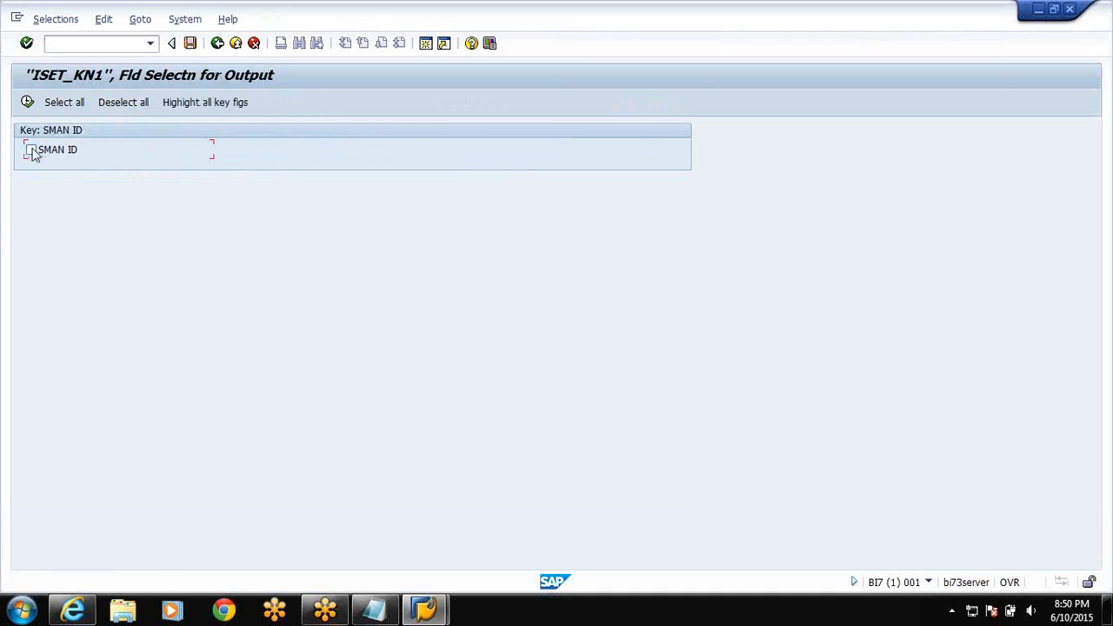
pyautogui.click(31, 150)
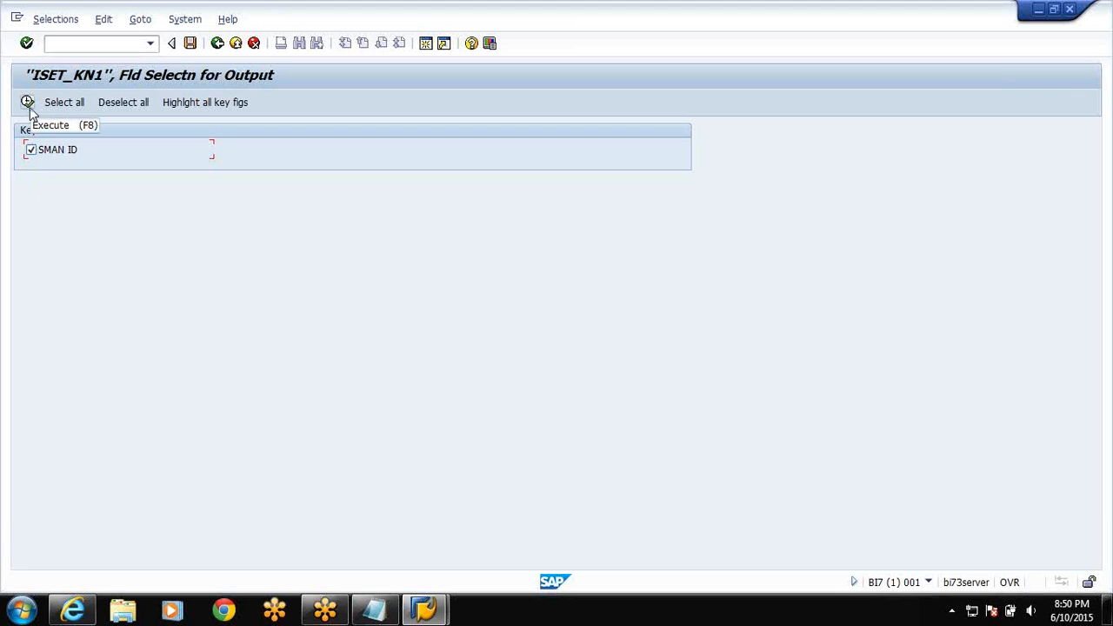
pyautogui.click(28, 105)
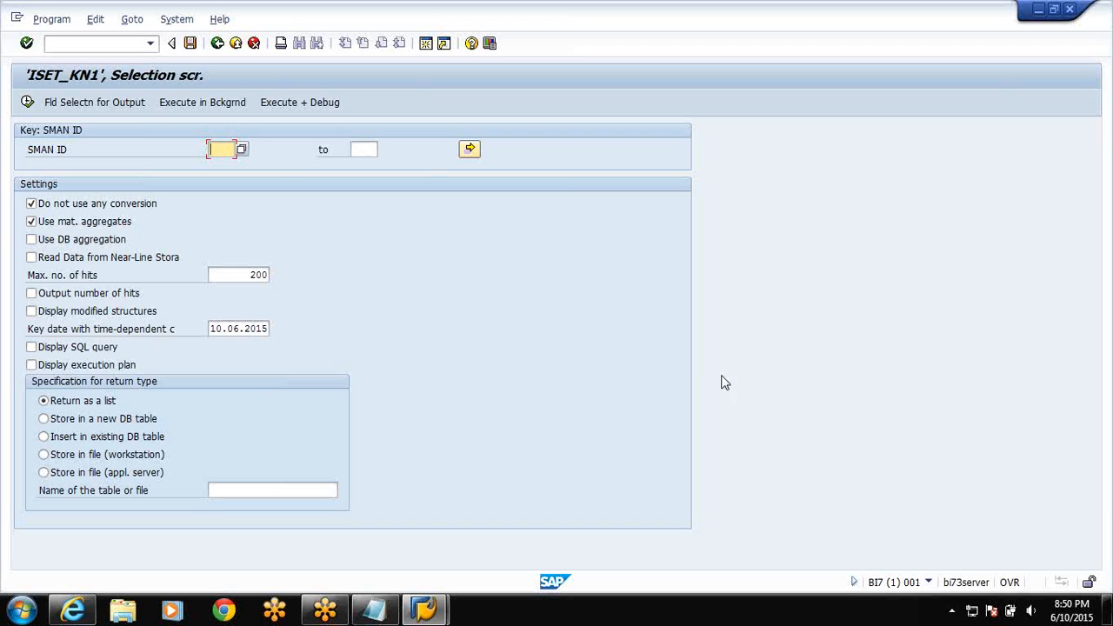
pyautogui.click(28, 103)
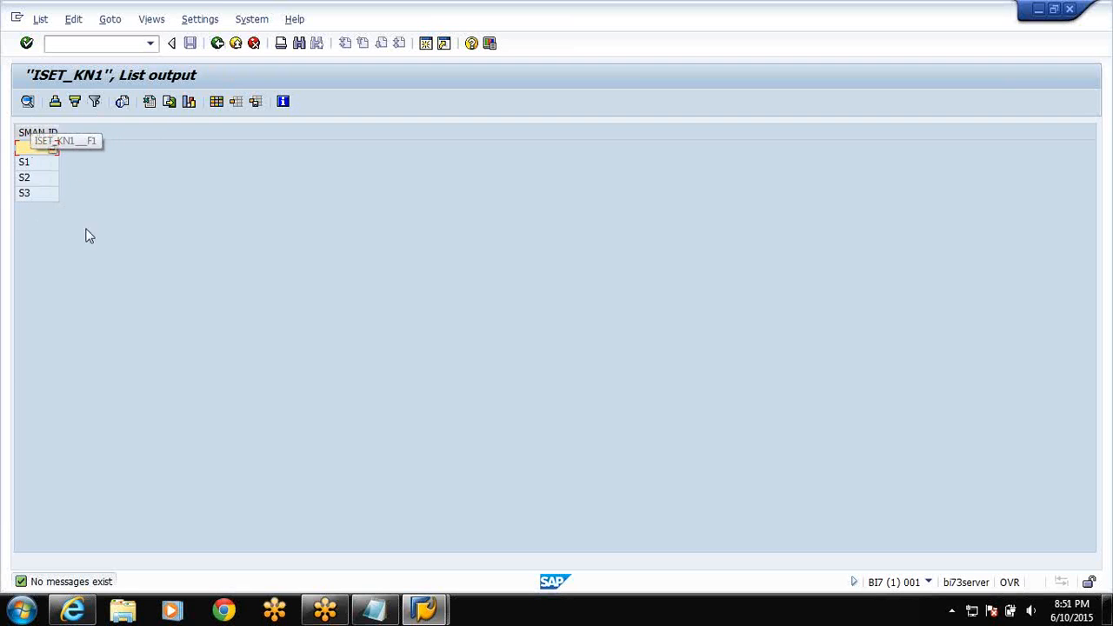
# Exit the InfoSet data display back to SAP Easy Access and run transaction RRMX
pyautogui.click(218, 45)
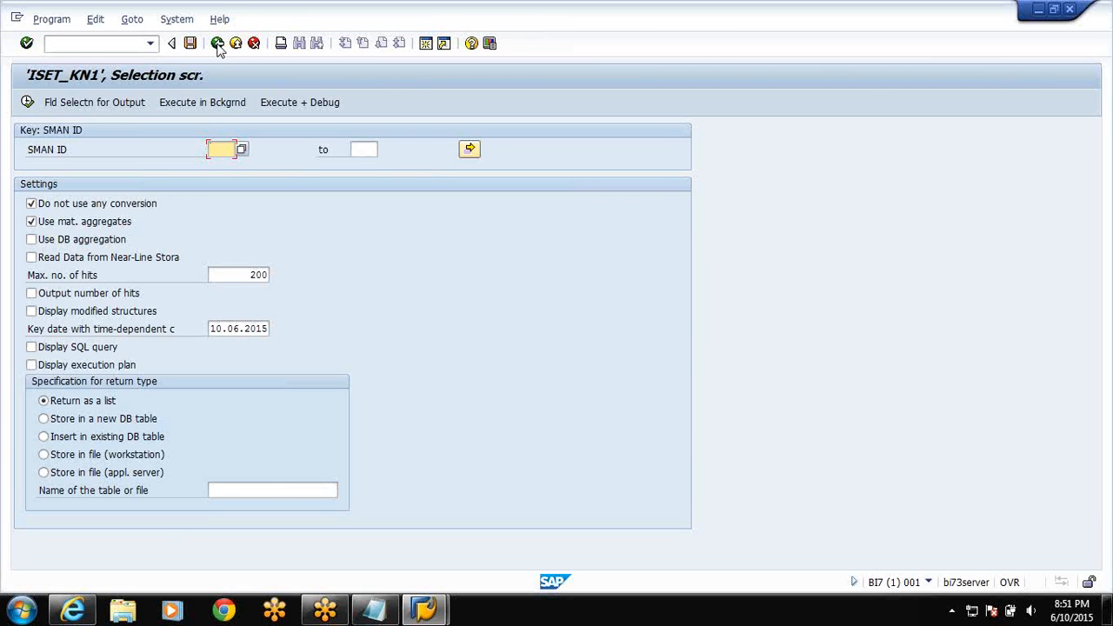
pyautogui.click(218, 45)
pyautogui.click(218, 45)
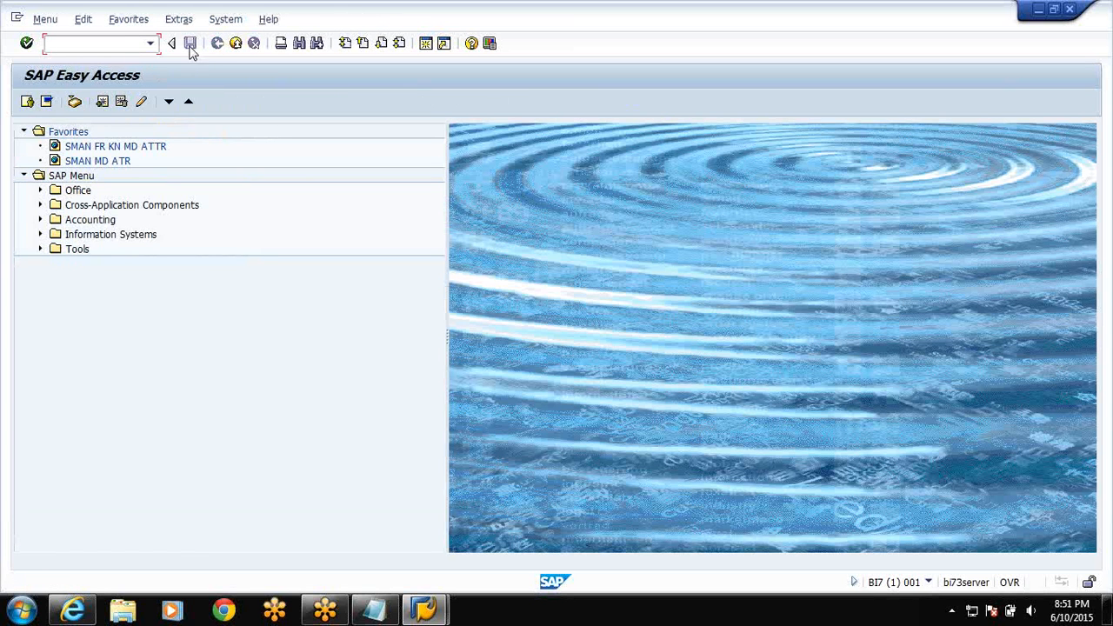
pyautogui.write('RRMX')
pyautogui.press('Return')
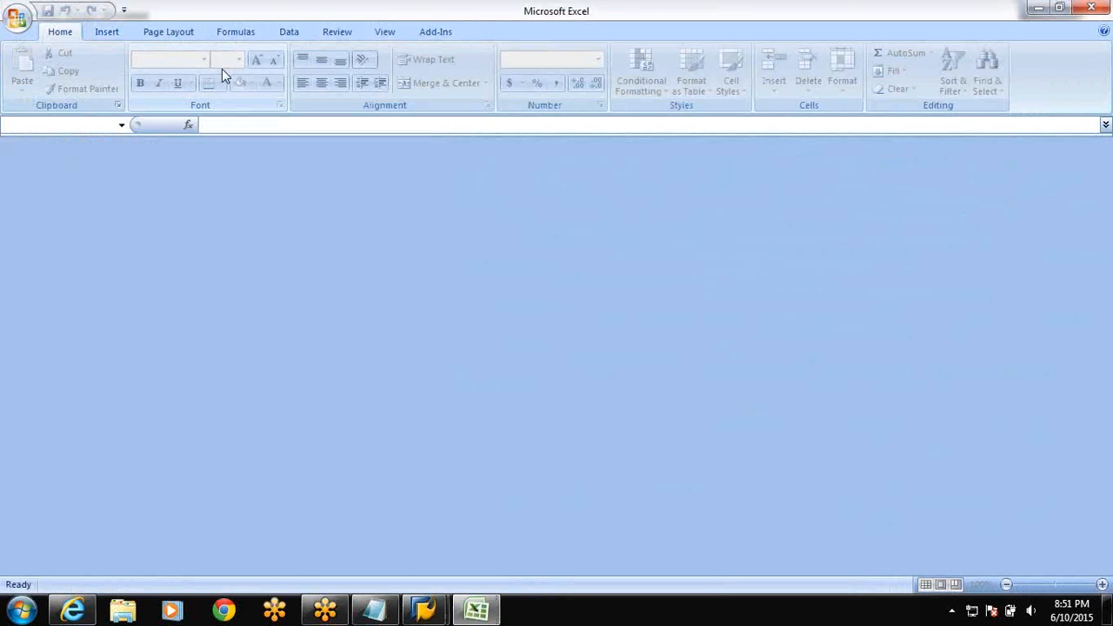
# Launch new query creation from BEx Analyzer and log on to the BW system with the account password
pyautogui.click(437, 35)
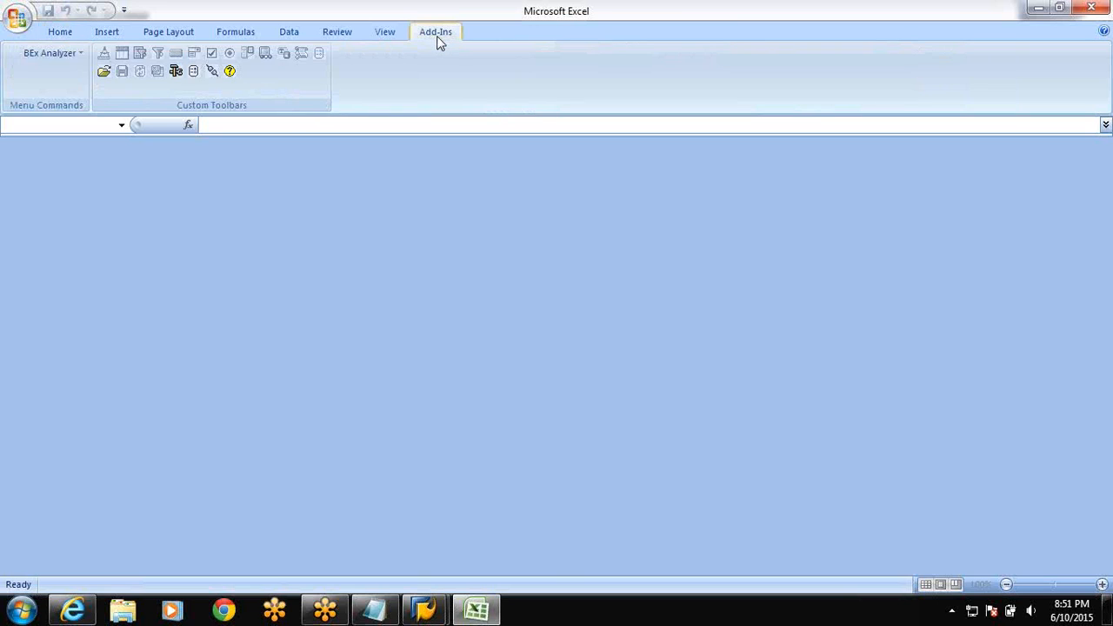
pyautogui.click(177, 74)
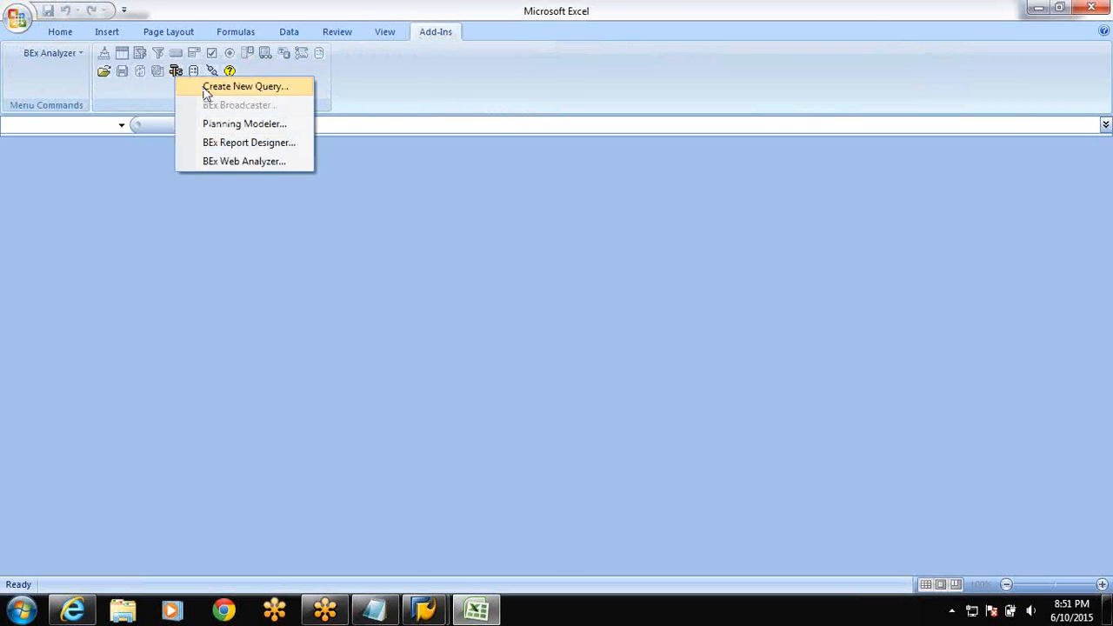
pyautogui.click(206, 174)
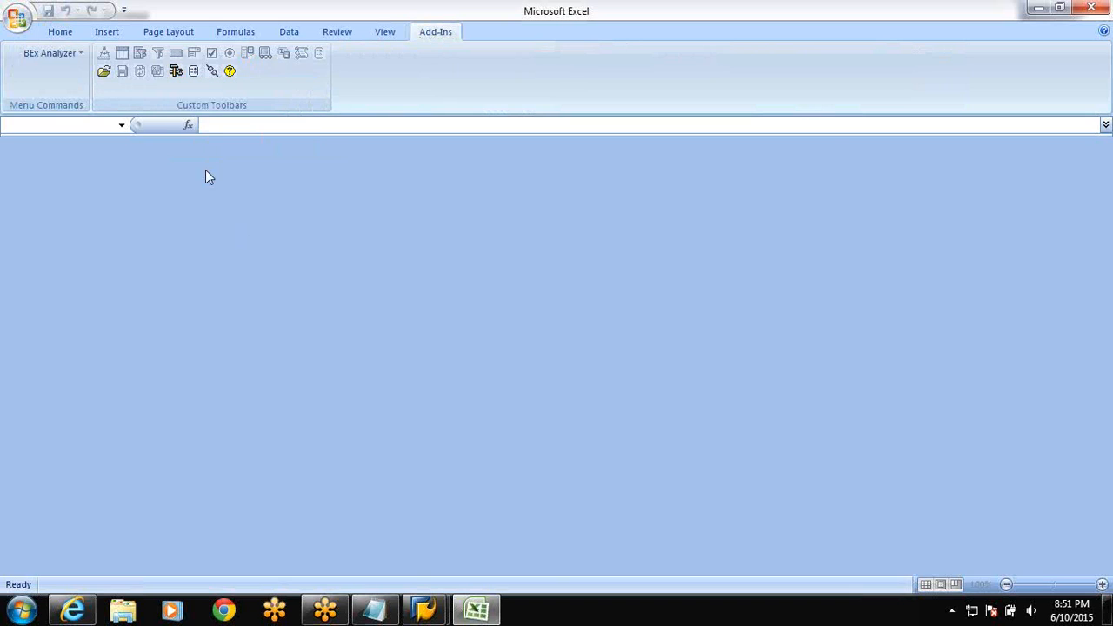
pyautogui.click(177, 74)
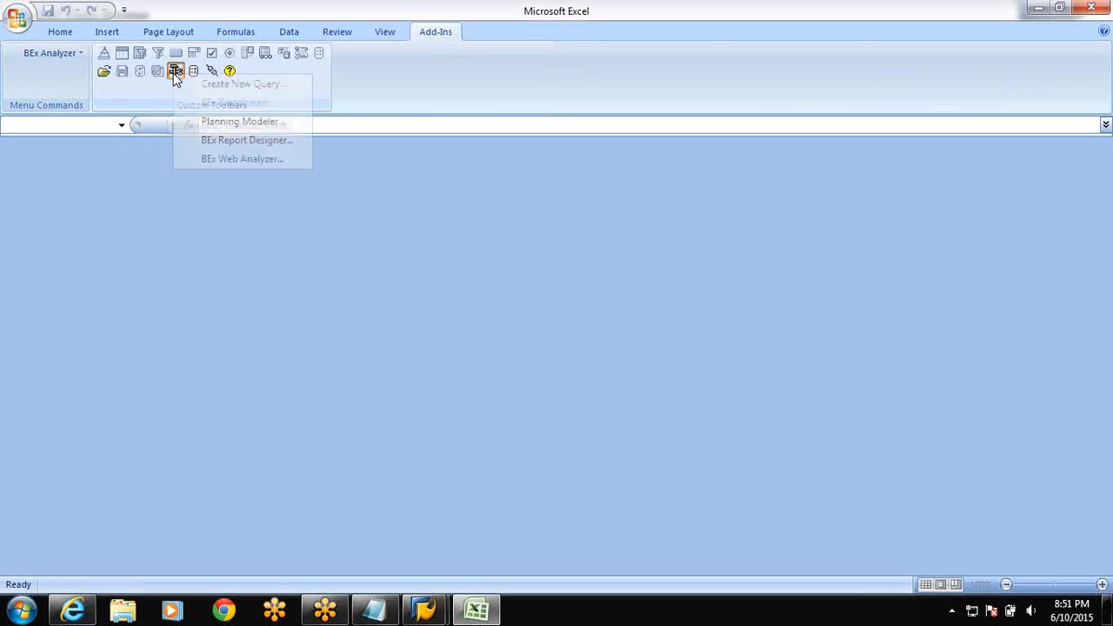
pyautogui.click(194, 82)
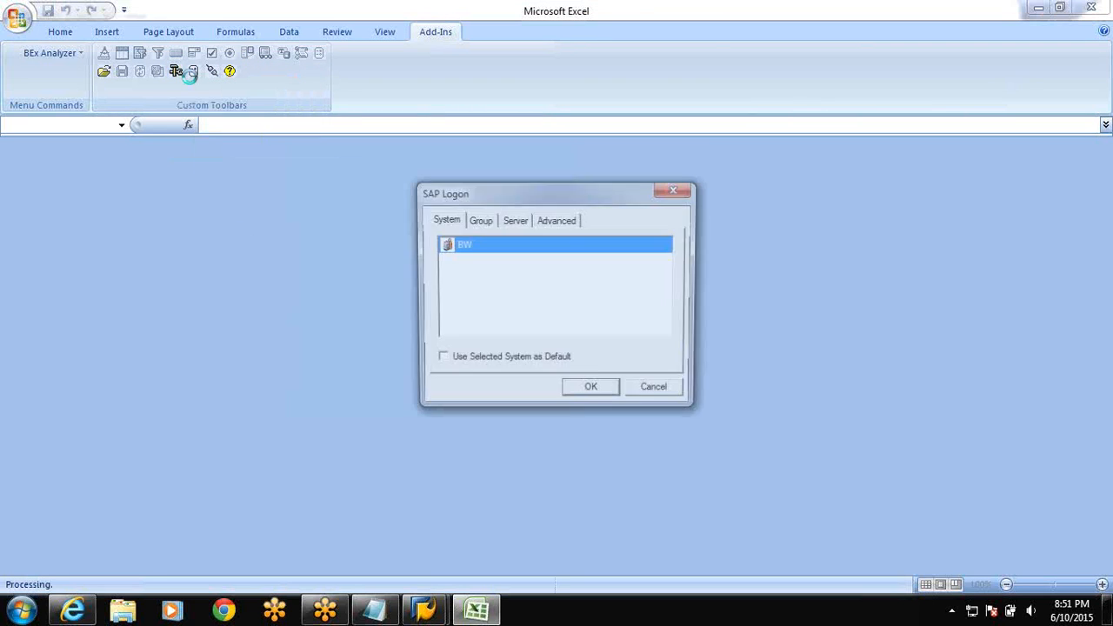
pyautogui.click(590, 392)
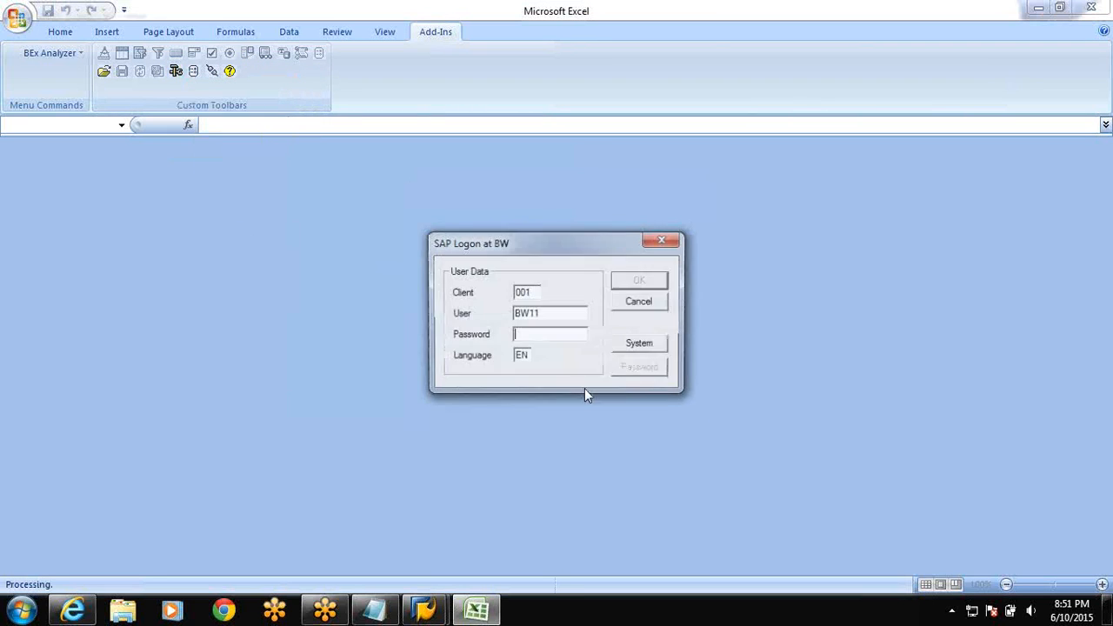
pyautogui.write('*')
pyautogui.press('BackSpace')
pyautogui.write('********')
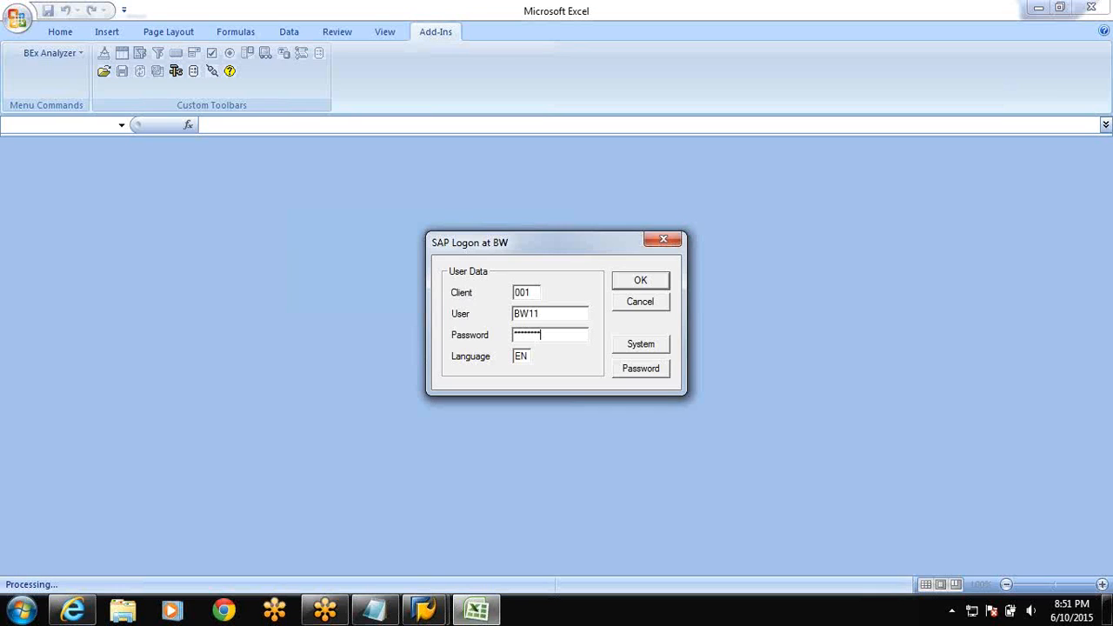
pyautogui.press('Return')
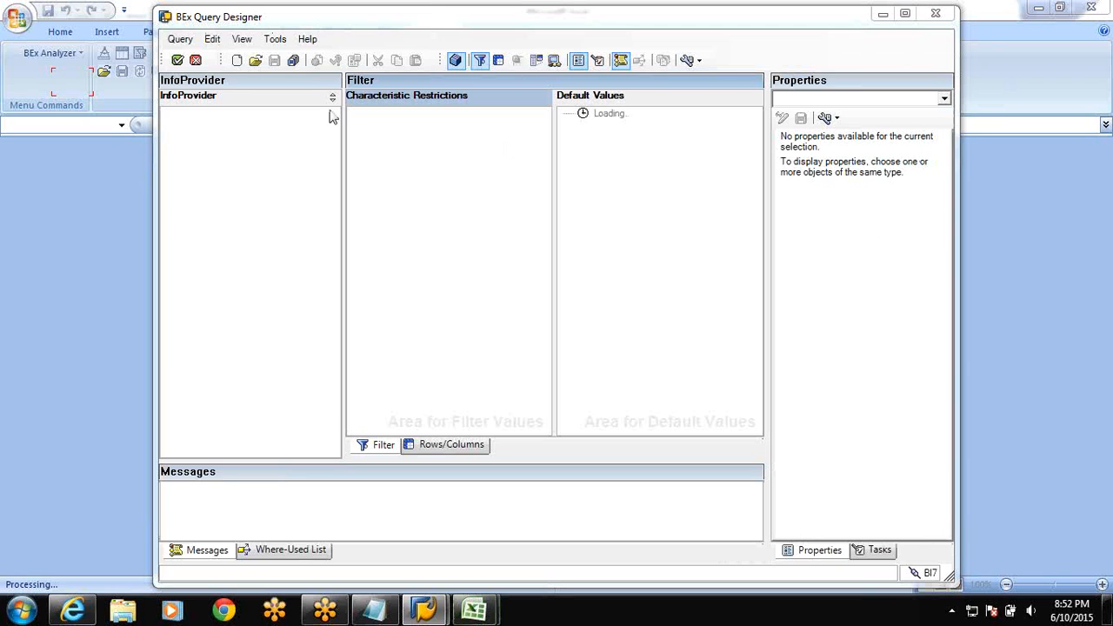
# Start a new query, search the InfoProviders for ISET_KN1 including technical names, and open the InfoSet INFO SET FR KN1 FR SMAN
pyautogui.click(237, 61)
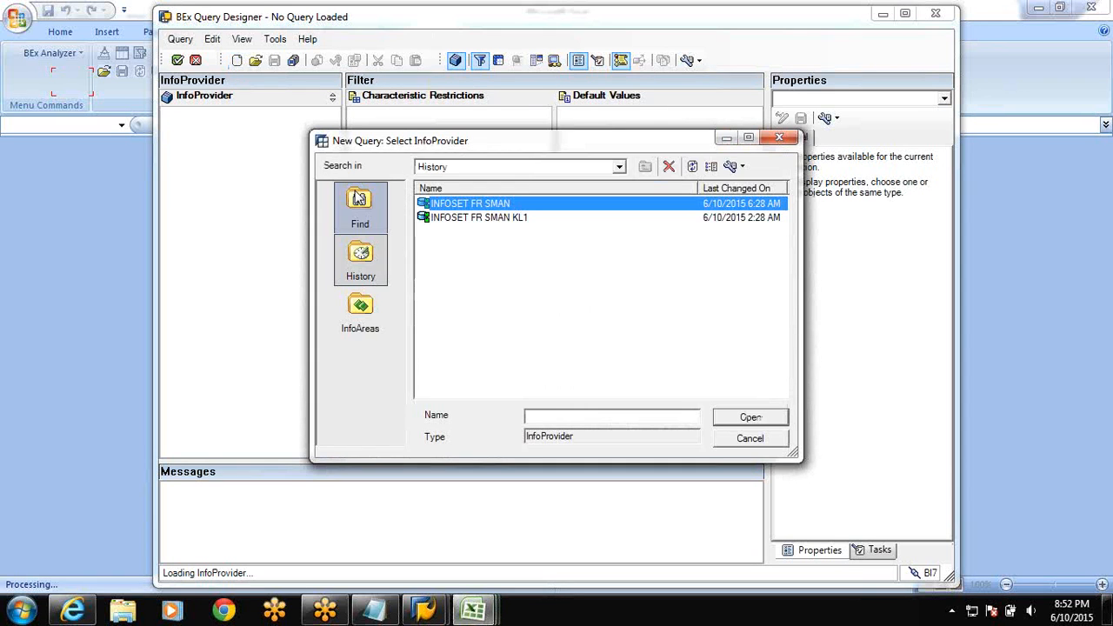
pyautogui.click(359, 199)
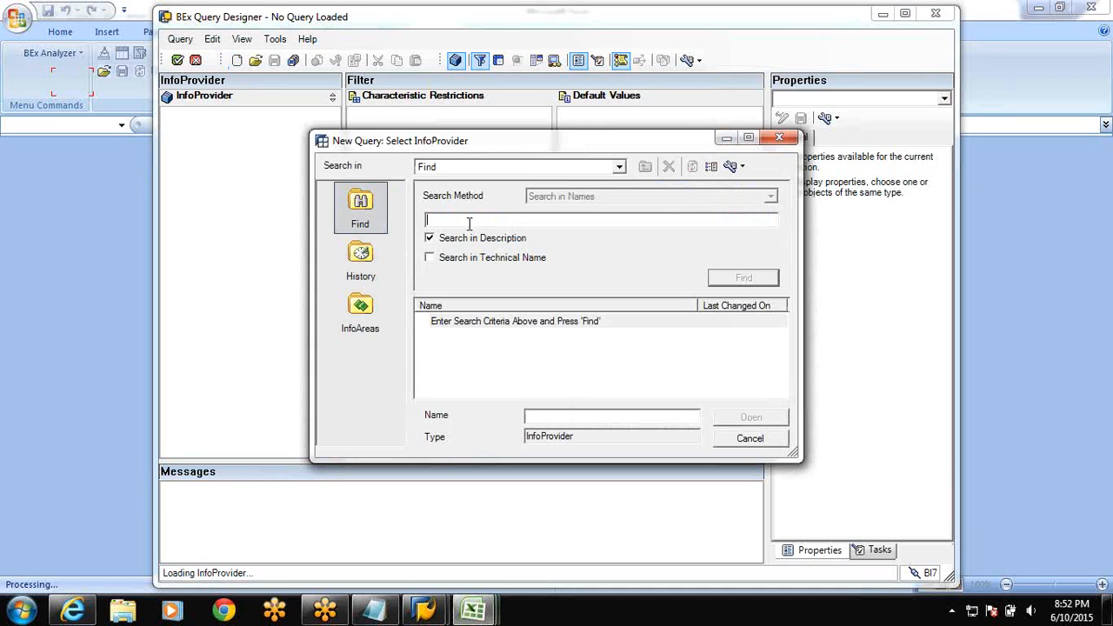
pyautogui.write('I')
pyautogui.press('BackSpace')
pyautogui.write('ISET_KN1')
pyautogui.click(744, 278)
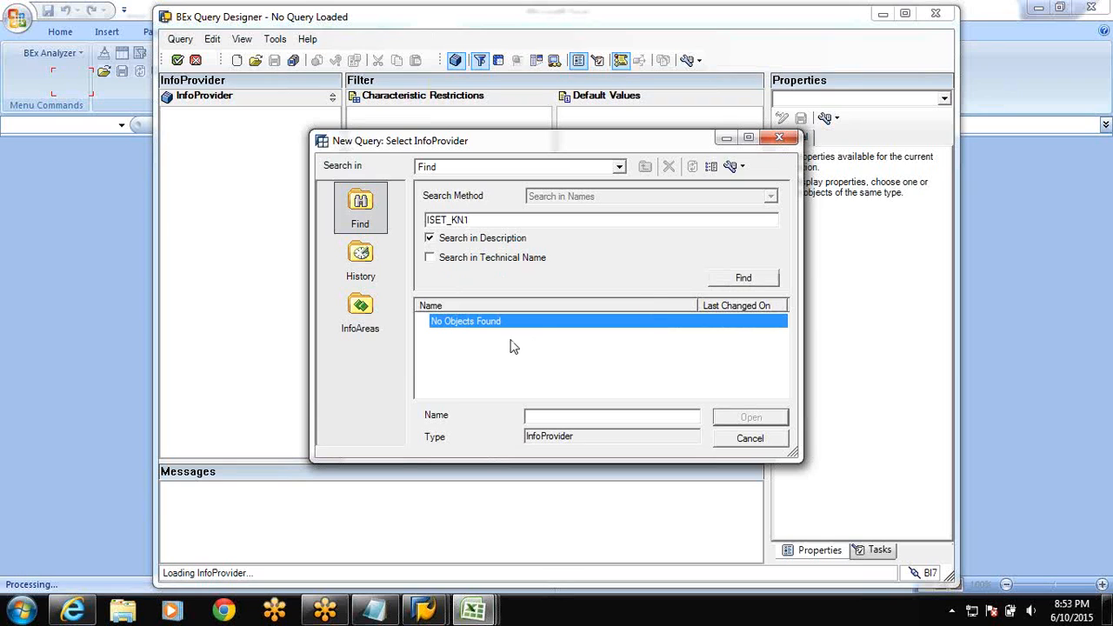
pyautogui.click(429, 258)
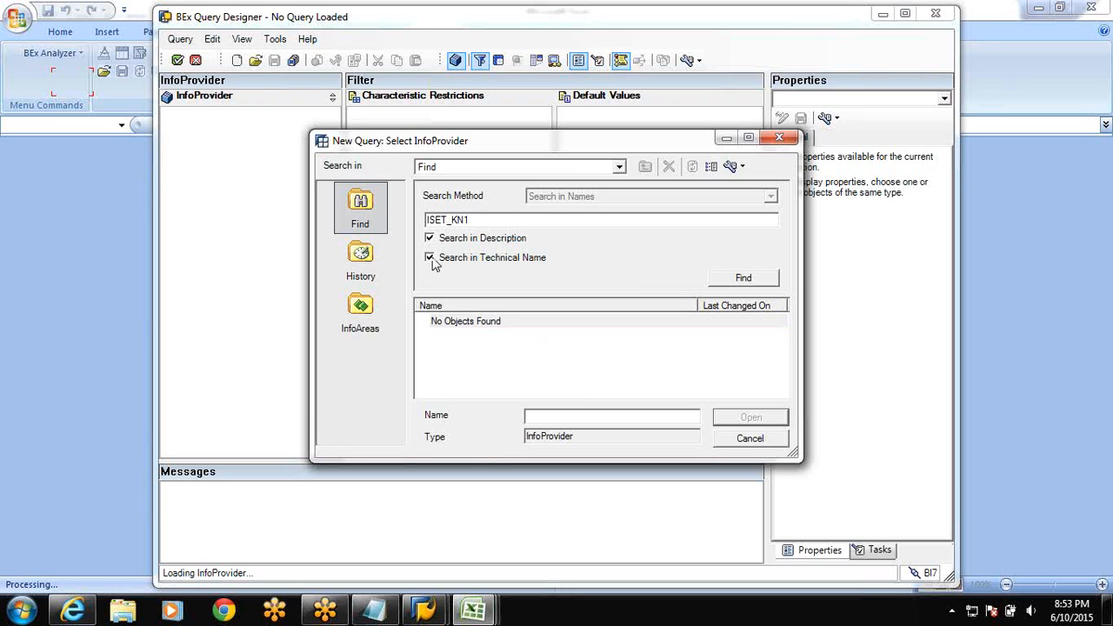
pyautogui.click(722, 280)
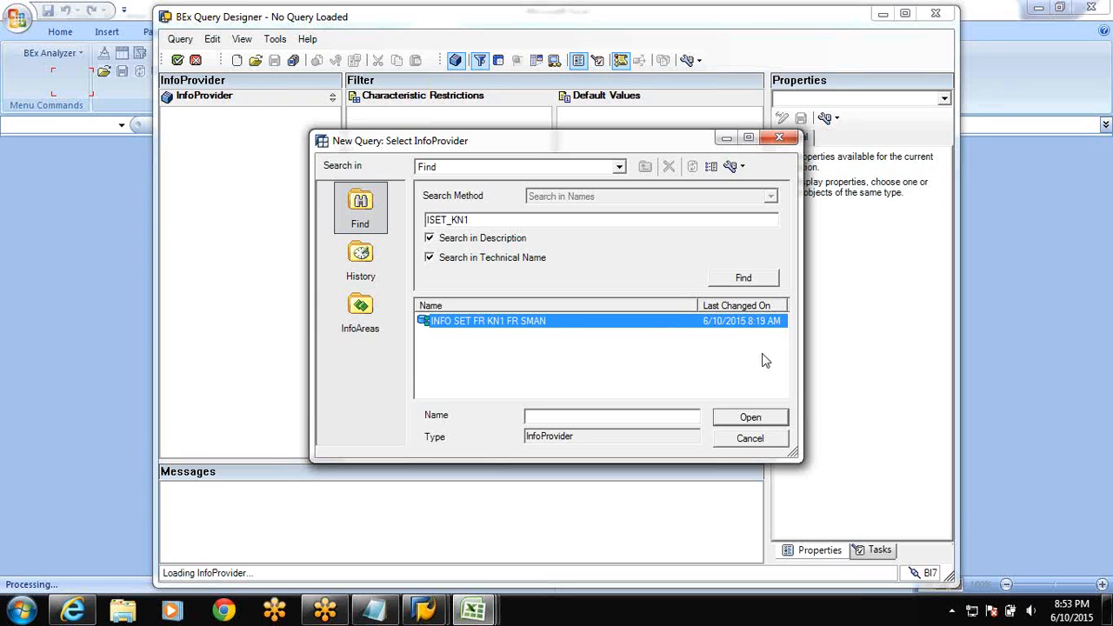
pyautogui.click(756, 415)
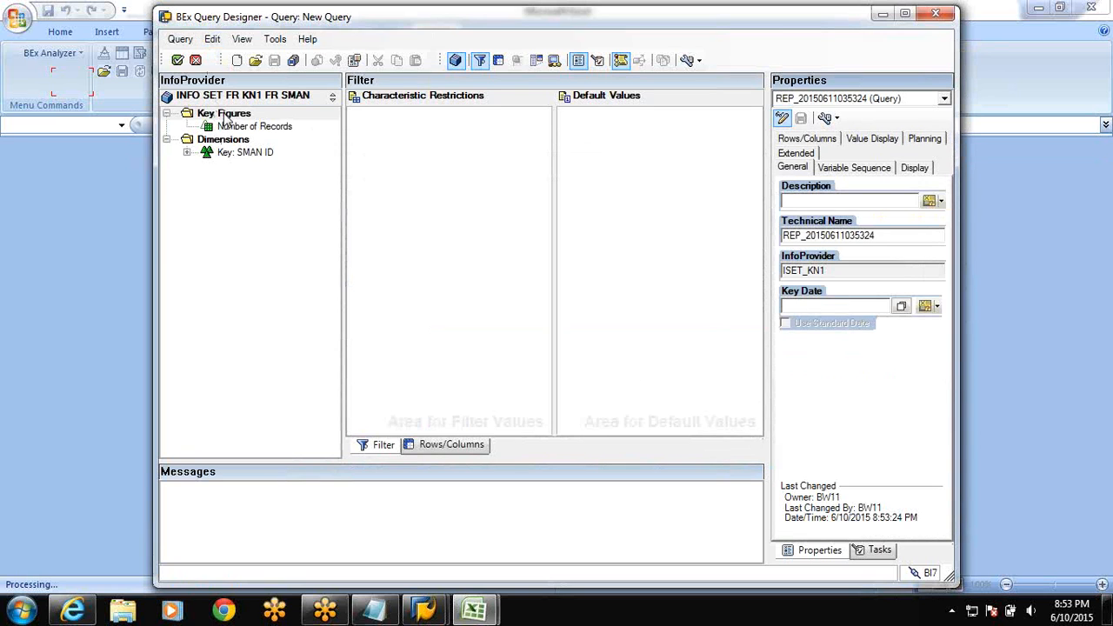
# Switch to the rows and columns layout, expand the SMAN ID dimension to its attributes, and add SMAN ID to the rows
pyautogui.click(187, 154)
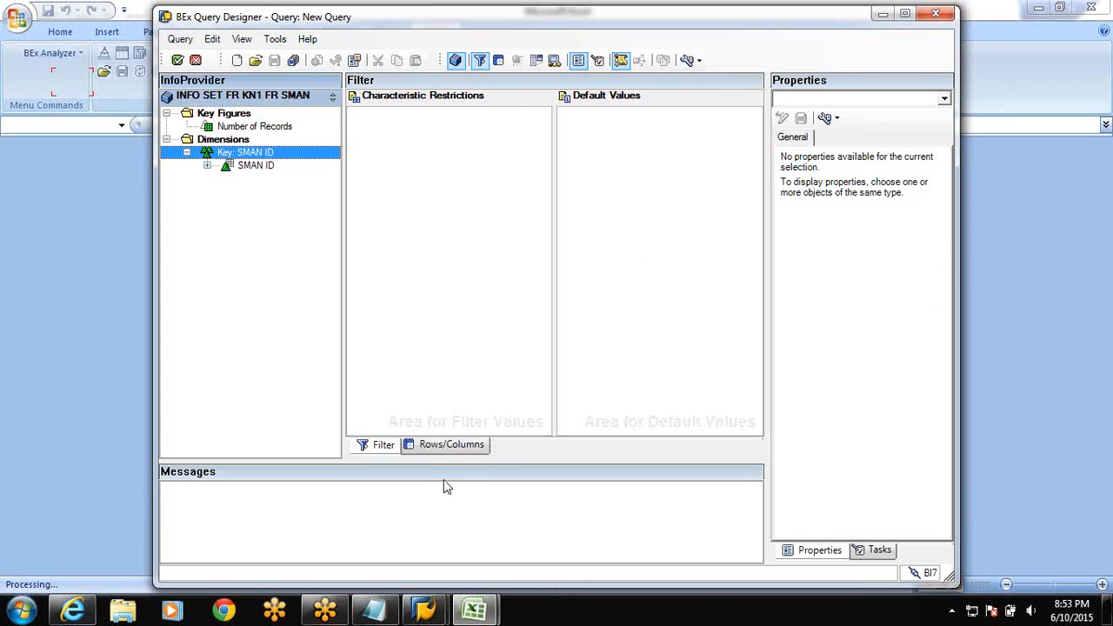
pyautogui.click(446, 449)
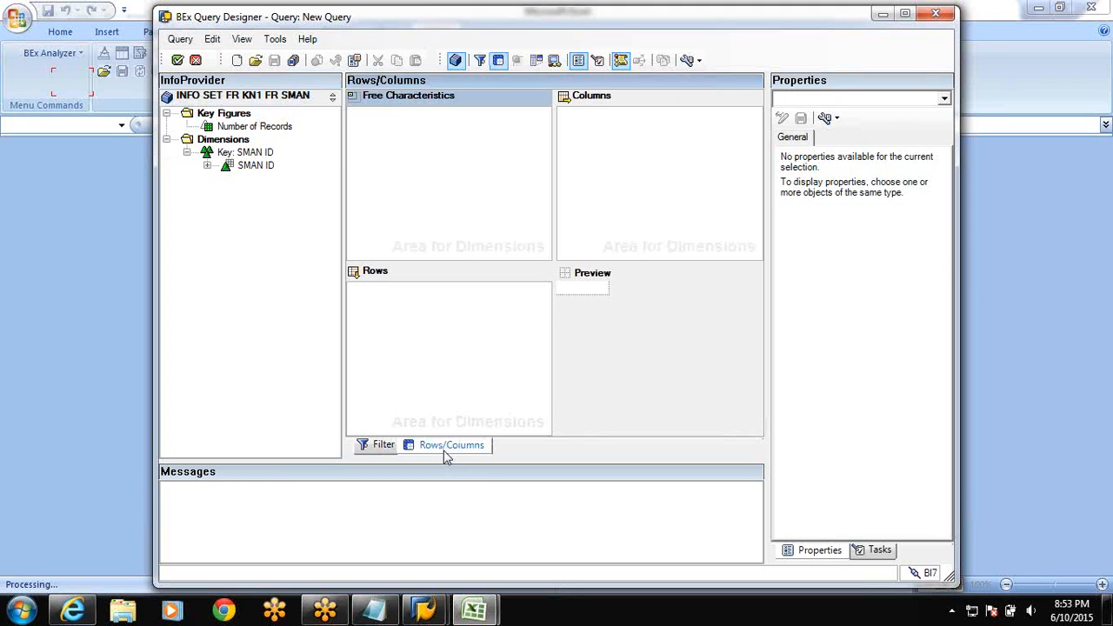
pyautogui.click(438, 389)
pyautogui.click(633, 150)
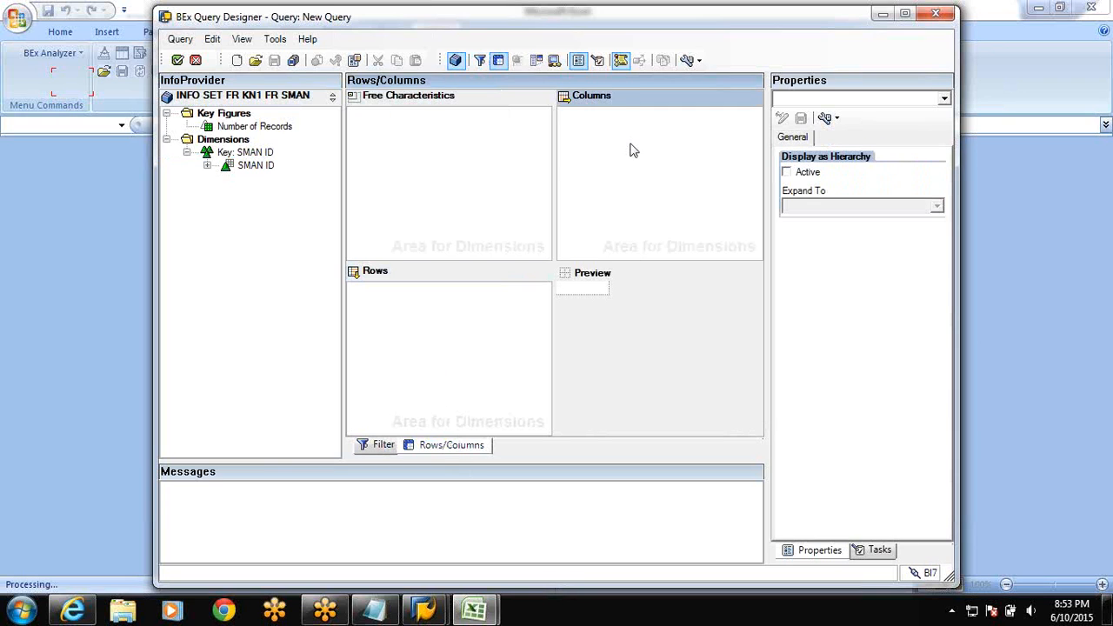
pyautogui.click(462, 166)
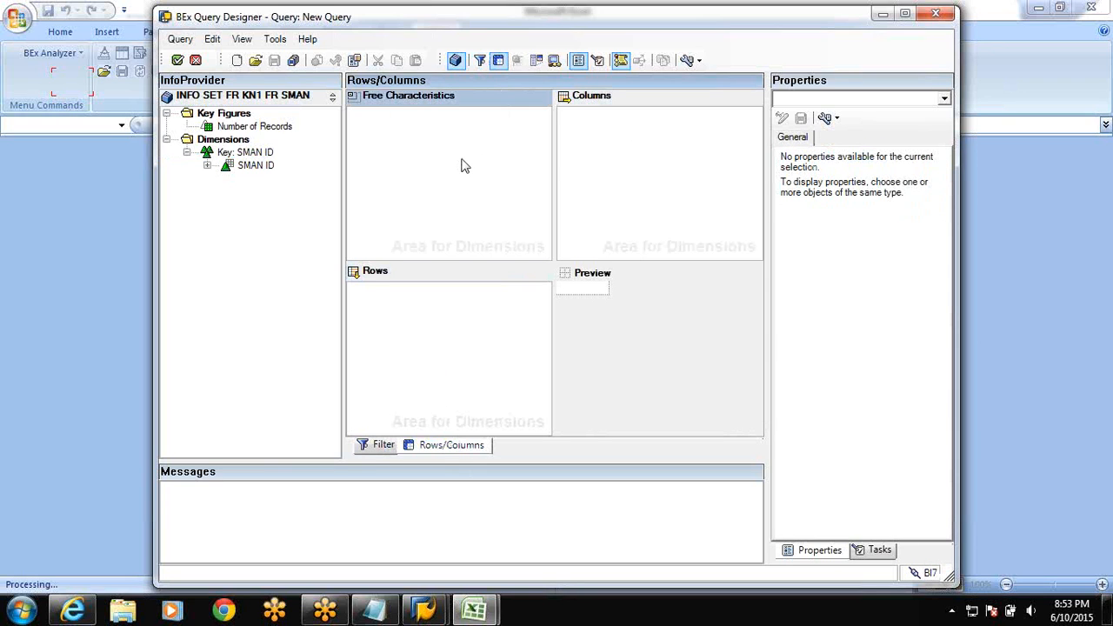
pyautogui.click(206, 165)
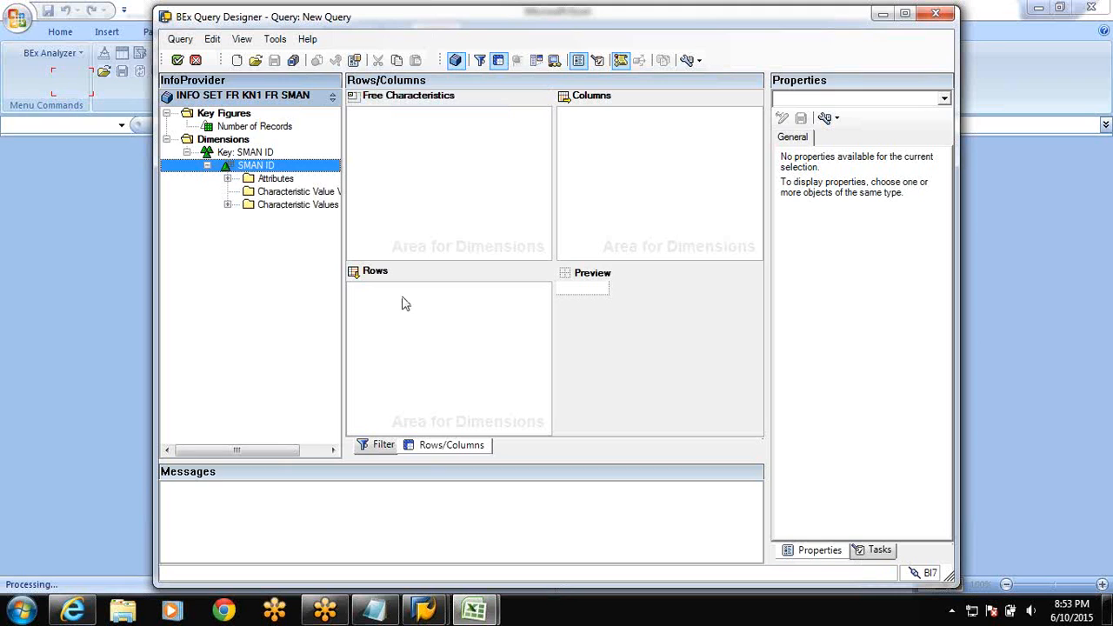
pyautogui.click(227, 178)
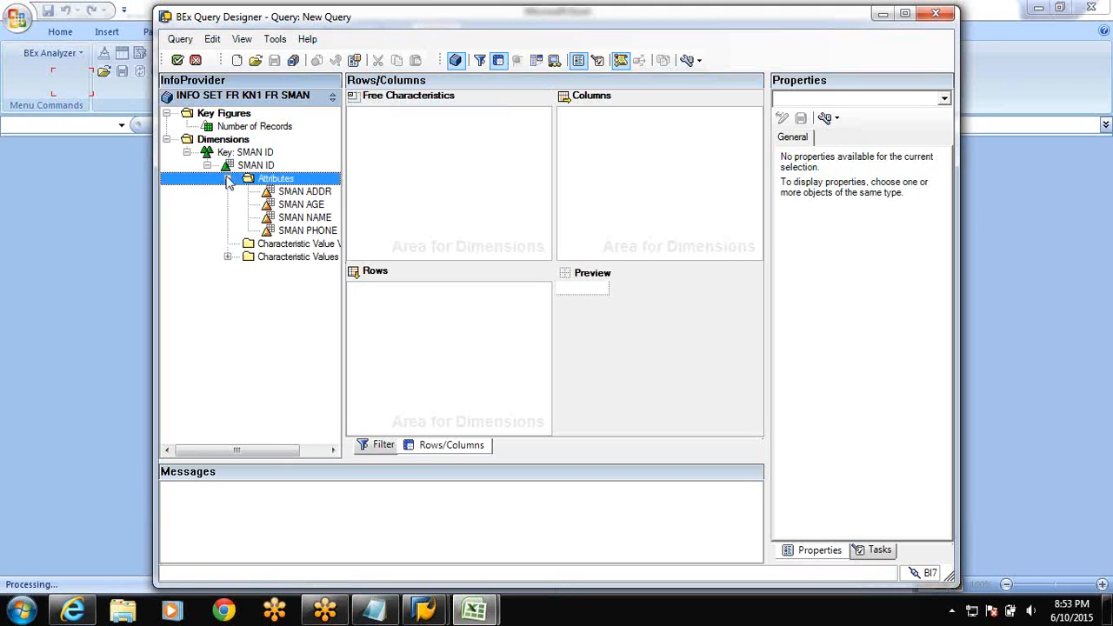
pyautogui.moveTo(255, 166); pyautogui.dragTo(423, 315)
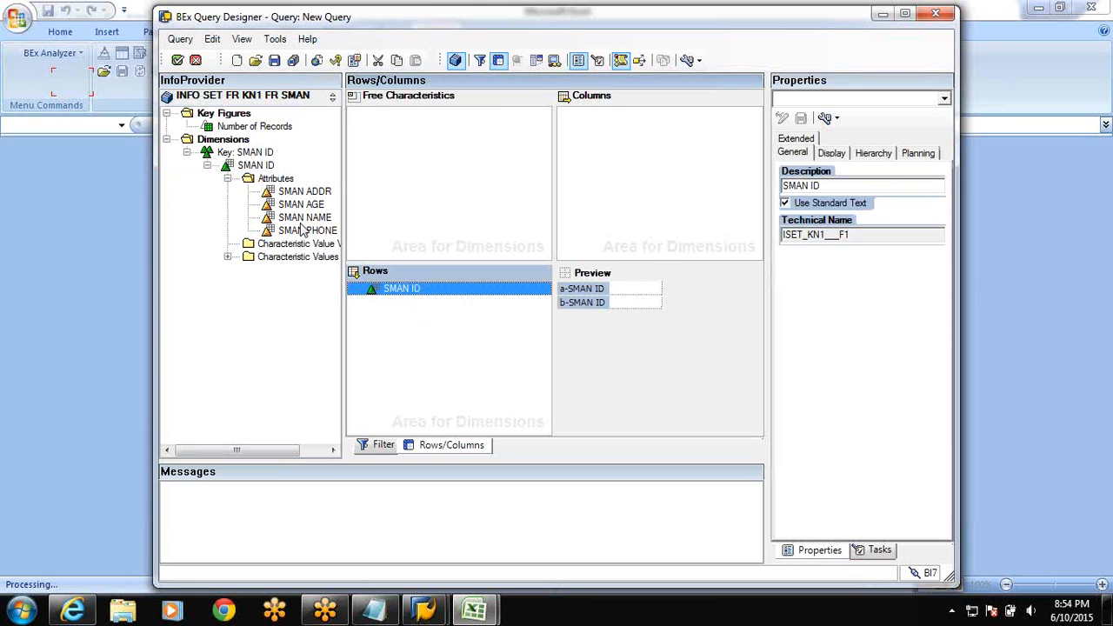
# Add attributes SMAN NAME, SMAN AGE, SMAN ADDR and SMAN PHONE under SMAN ID in the rows, and Number of Records to the columns
pyautogui.moveTo(299, 219); pyautogui.dragTo(403, 323)
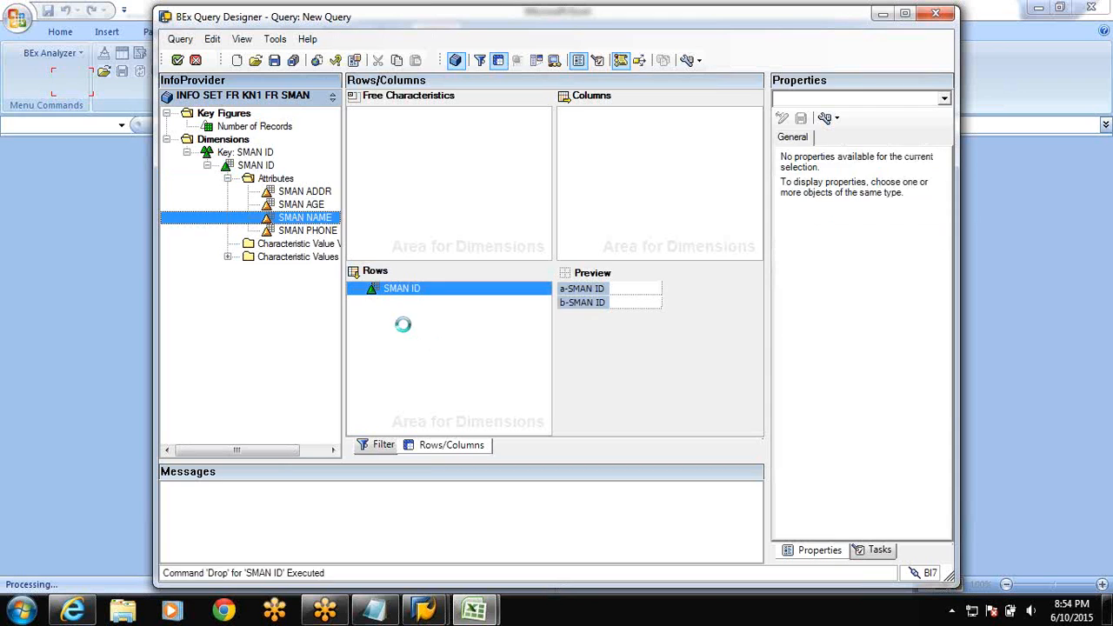
pyautogui.moveTo(296, 205); pyautogui.dragTo(375, 294)
pyautogui.moveTo(294, 193); pyautogui.dragTo(383, 292)
pyautogui.moveTo(301, 231); pyautogui.dragTo(417, 359)
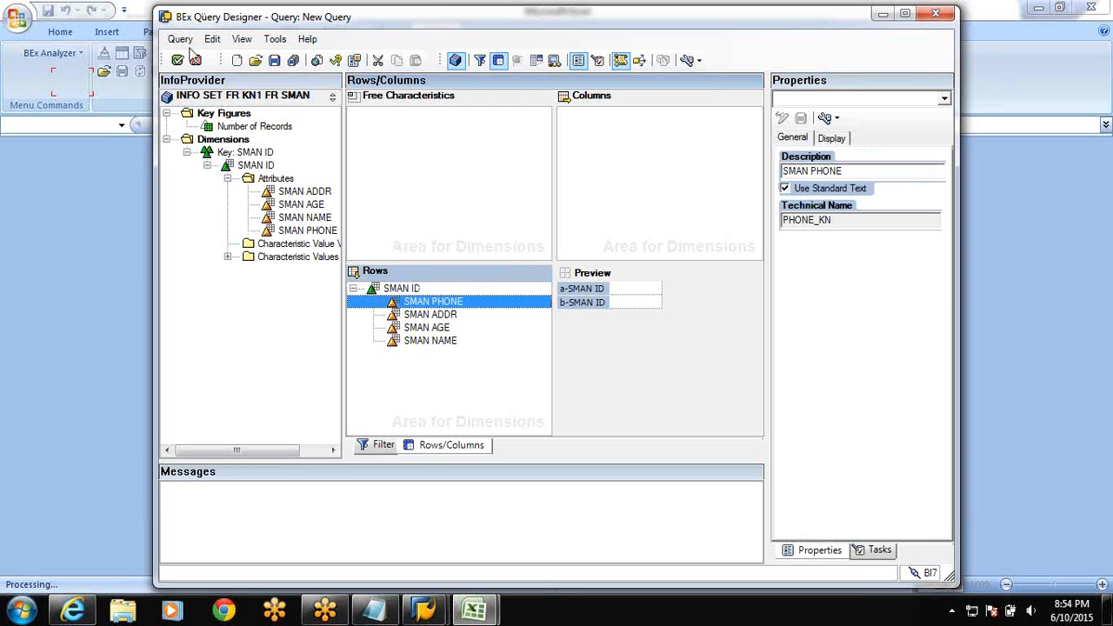
pyautogui.click(251, 127)
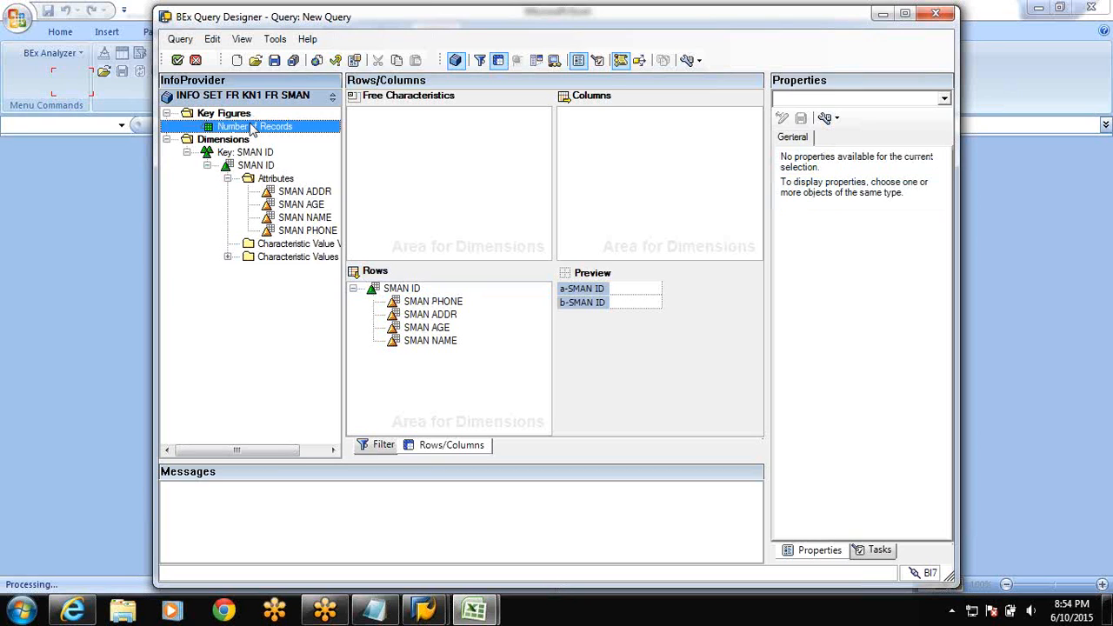
pyautogui.moveTo(251, 127); pyautogui.dragTo(641, 151)
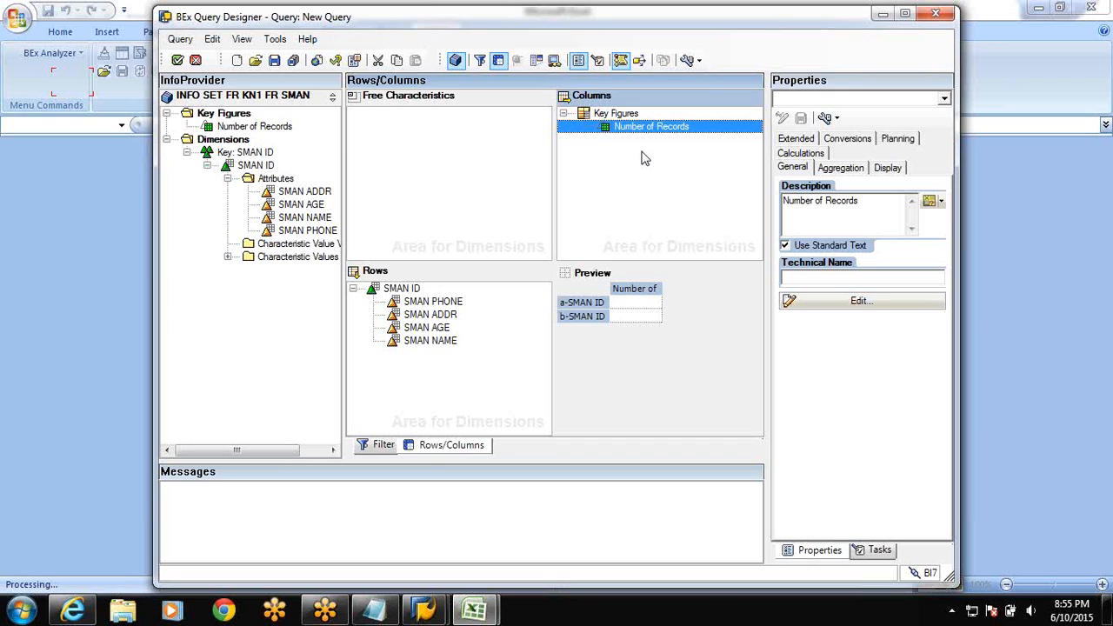
# Allow external access to the query by OLE DB for OLAP in its extended properties and run the query check
pyautogui.click(353, 63)
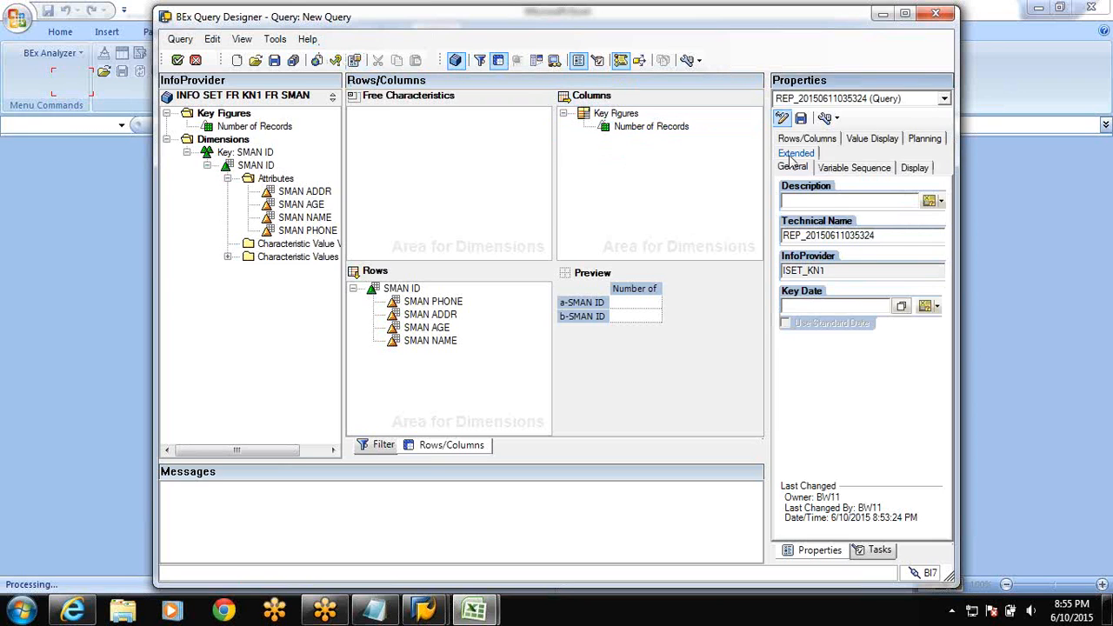
pyautogui.click(793, 155)
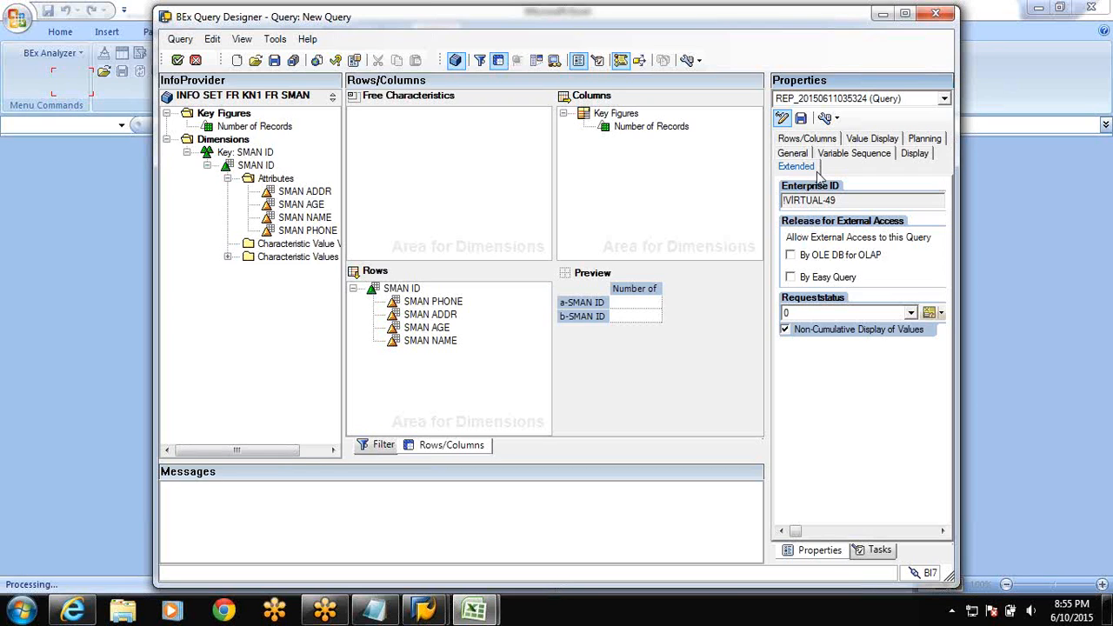
pyautogui.click(791, 258)
pyautogui.click(336, 61)
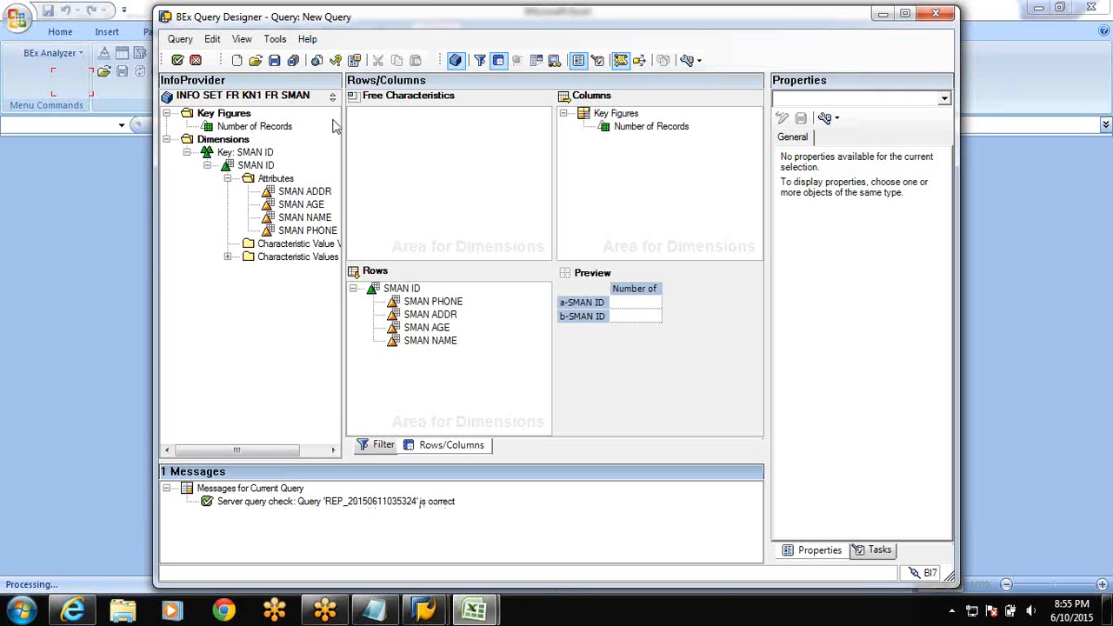
# Start saving the query to Favorites with the description SMAN FR KN1 FR MD ATR MANUAL
pyautogui.click(275, 60)
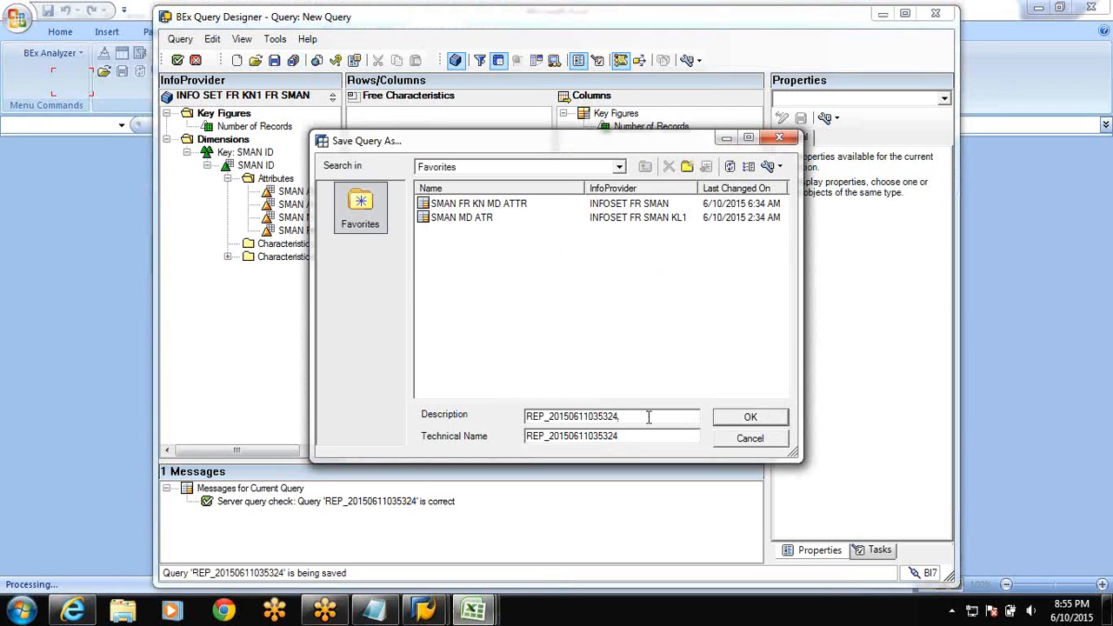
pyautogui.click(648, 417)
pyautogui.press('BackSpace')
pyautogui.press('BackSpace')
pyautogui.press('BackSpace')
pyautogui.press('BackSpace')
pyautogui.press('BackSpace')
pyautogui.press('BackSpace')
pyautogui.press('BackSpace')
pyautogui.press('BackSpace')
pyautogui.press('BackSpace')
pyautogui.press('BackSpace')
pyautogui.press('BackSpace')
pyautogui.press('BackSpace')
pyautogui.press('BackSpace')
pyautogui.press('BackSpace')
pyautogui.press('BackSpace')
pyautogui.press('BackSpace')
pyautogui.press('BackSpace')
pyautogui.press('BackSpace')
pyautogui.write('SMAN')
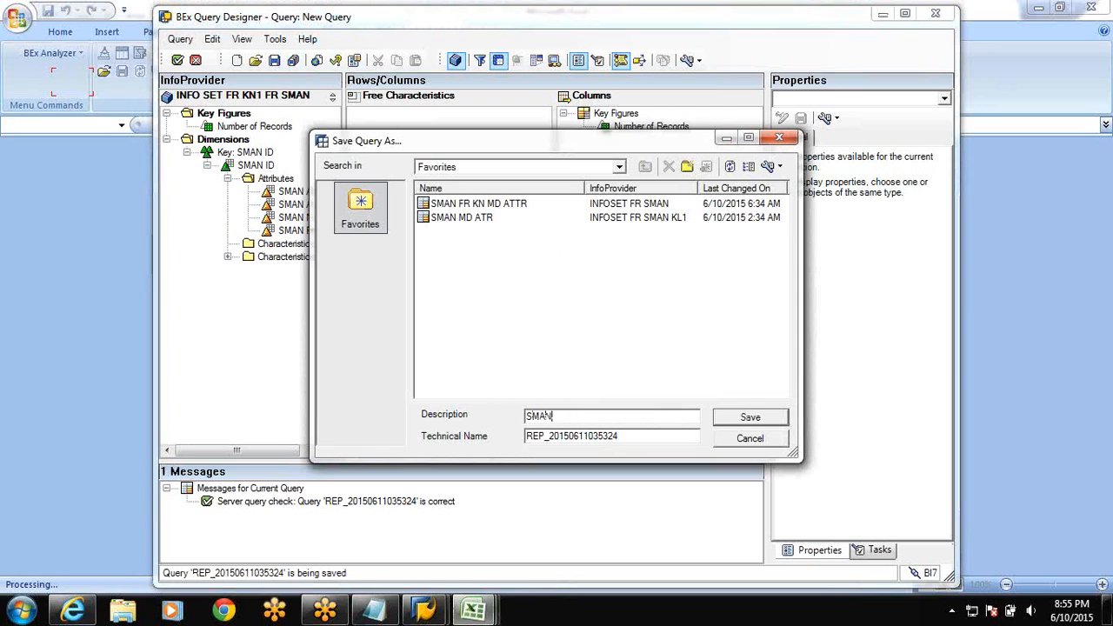
pyautogui.write(' FR KN1 FR MD ATR')
pyautogui.press('BackSpace')
pyautogui.write('TR MANUAL')
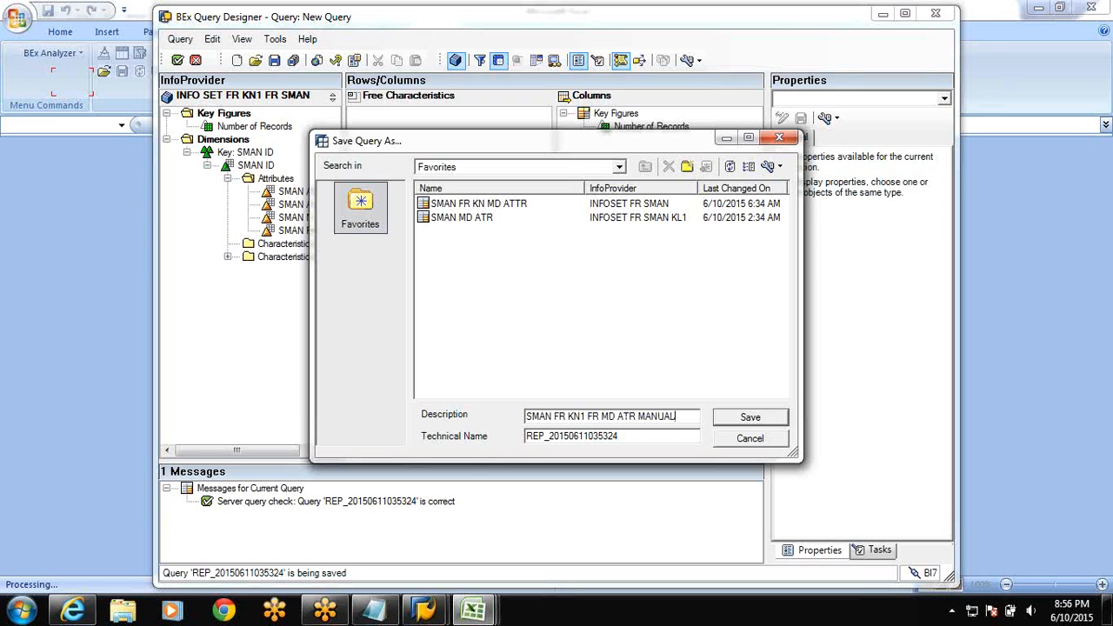
# Replace the query's technical name with SMID_MD_ATRM and confirm the save
pyautogui.click(623, 435)
pyautogui.press('BackSpace')
pyautogui.press('BackSpace')
pyautogui.press('BackSpace')
pyautogui.press('BackSpace')
pyautogui.press('BackSpace')
pyautogui.press('BackSpace')
pyautogui.press('BackSpace')
pyautogui.press('BackSpace')
pyautogui.press('BackSpace')
pyautogui.press('BackSpace')
pyautogui.press('BackSpace')
pyautogui.press('BackSpace')
pyautogui.press('BackSpace')
pyautogui.press('BackSpace')
pyautogui.press('BackSpace')
pyautogui.press('BackSpace')
pyautogui.press('BackSpace')
pyautogui.press('BackSpace')
pyautogui.write('SM')
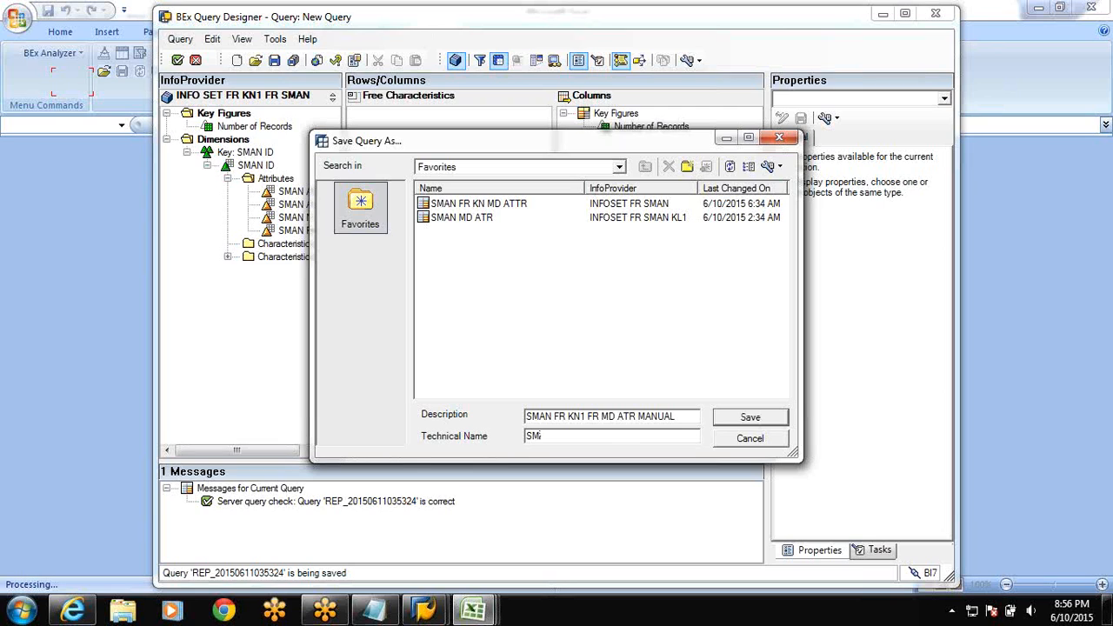
pyautogui.write('ID_MD_ATRM')
pyautogui.click(744, 419)
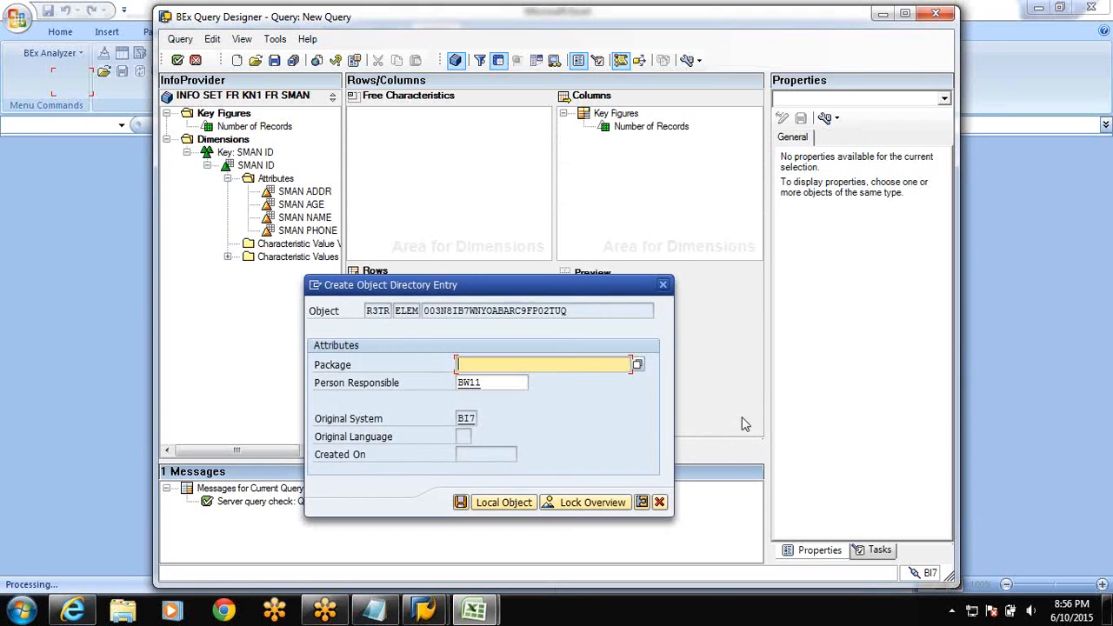
# Save the query's object directory entry in package ZPACK_JSH and confirm the follow-up prompt
pyautogui.write('Z')
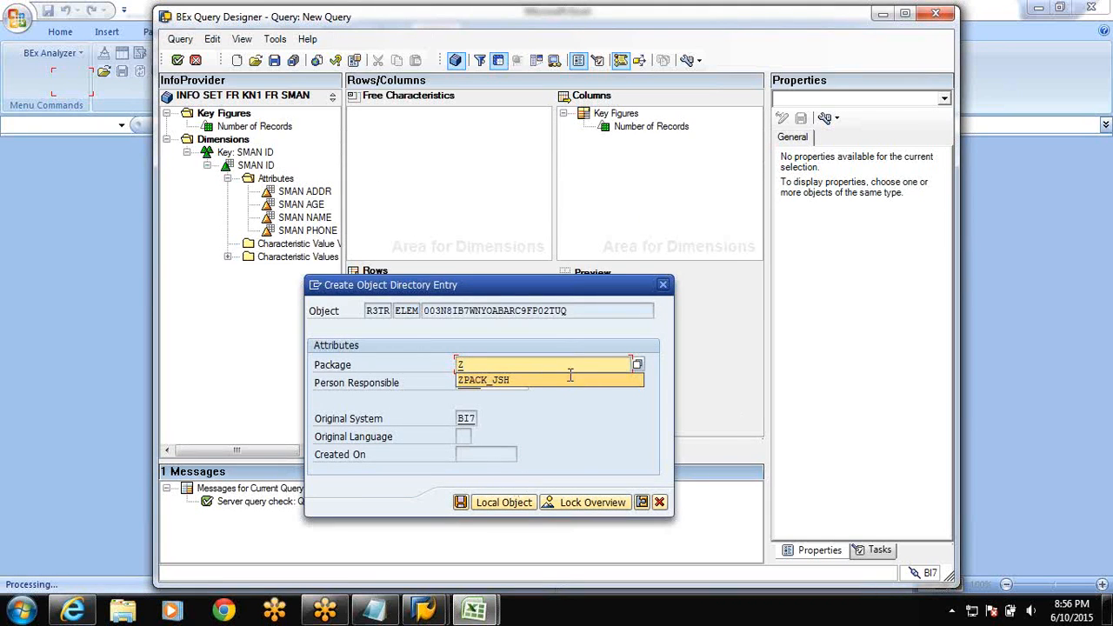
pyautogui.click(540, 380)
pyautogui.click(463, 503)
pyautogui.click(446, 395)
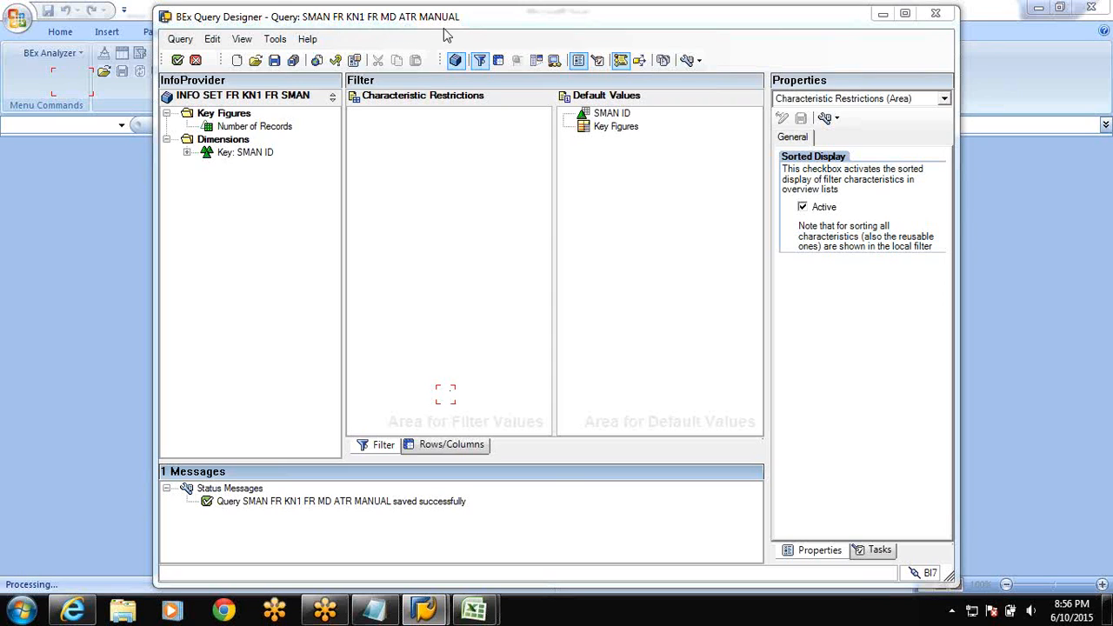
# Execute the saved query in BEx Analyzer and display the report's filter area
pyautogui.click(179, 61)
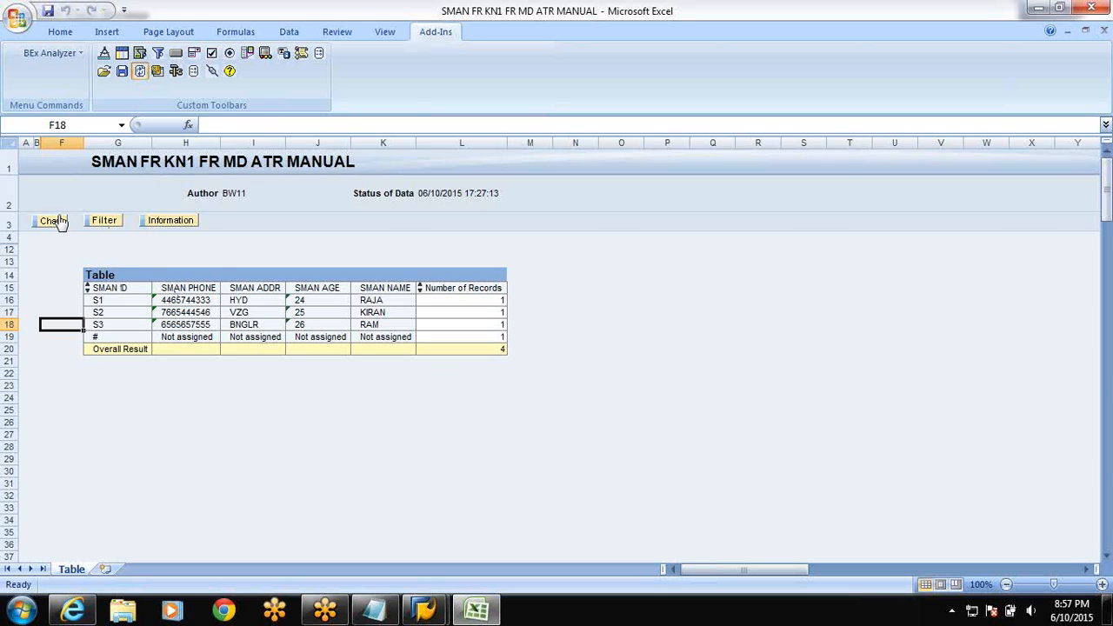
pyautogui.click(91, 221)
pyautogui.click(59, 302)
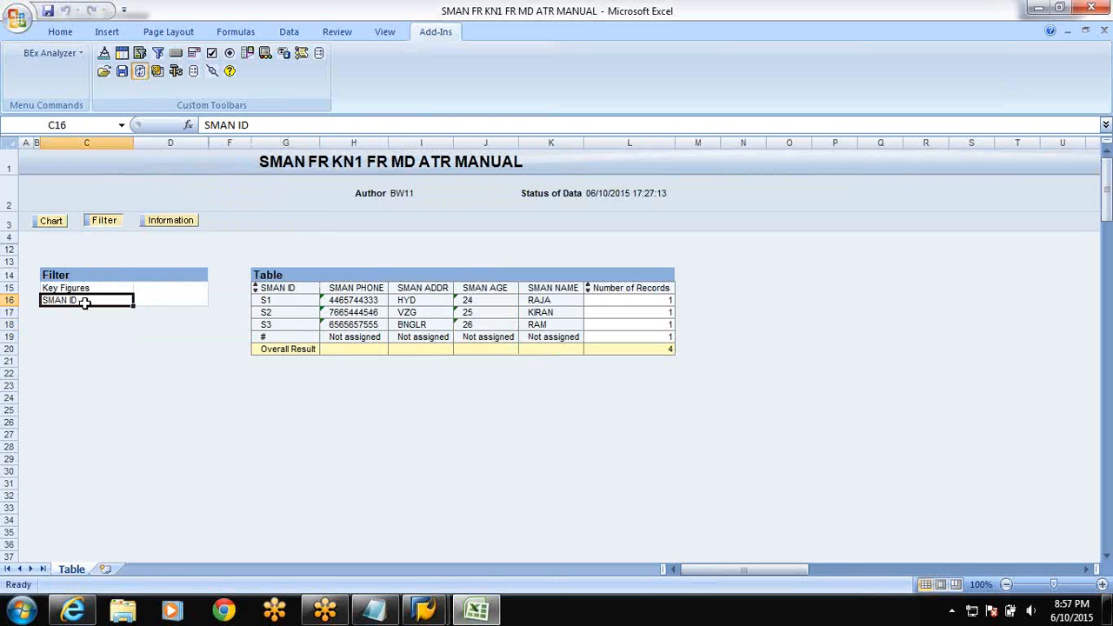
pyautogui.click(177, 348)
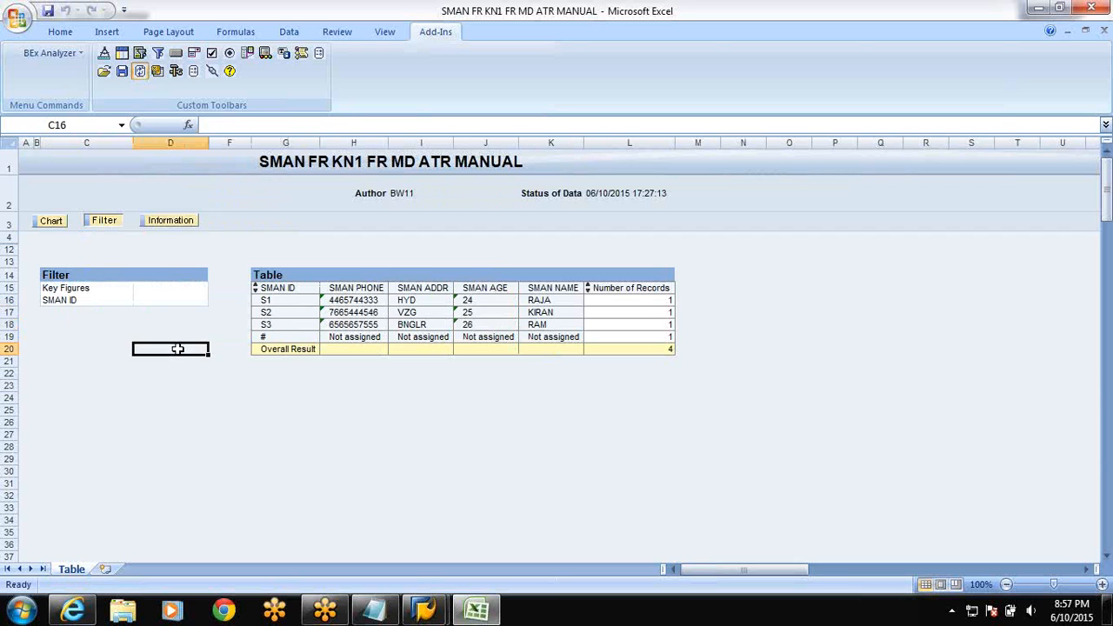
# Add a drilldown by SMAN ID in the columns, and return SMAN ID to the table's rows
pyautogui.click(56, 300)
pyautogui.rightClick(56, 300)
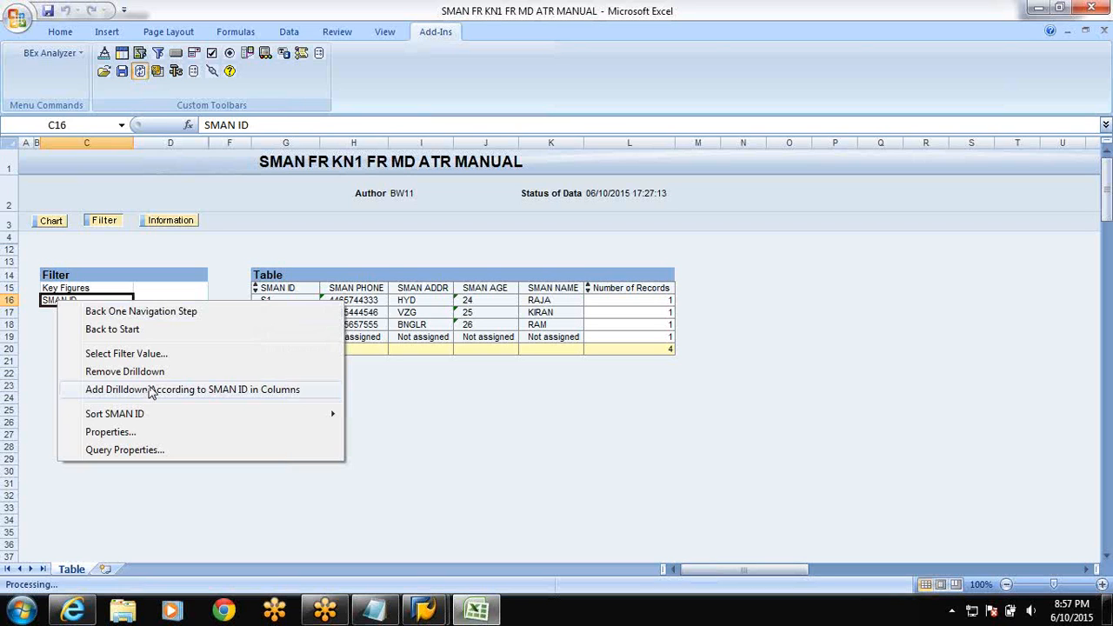
pyautogui.click(150, 389)
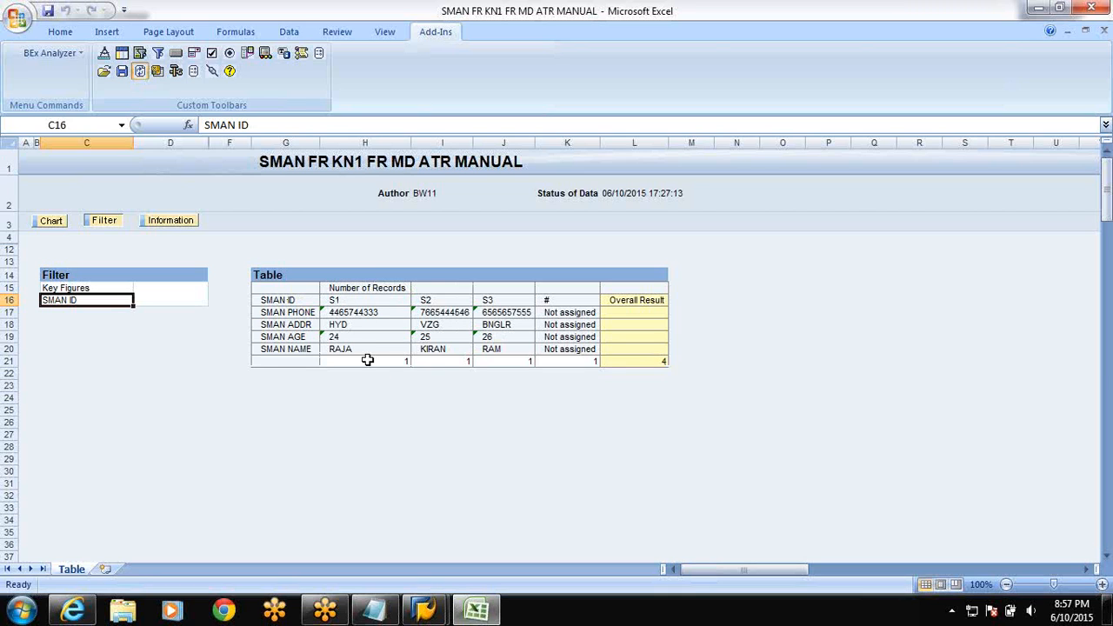
pyautogui.rightClick(104, 299)
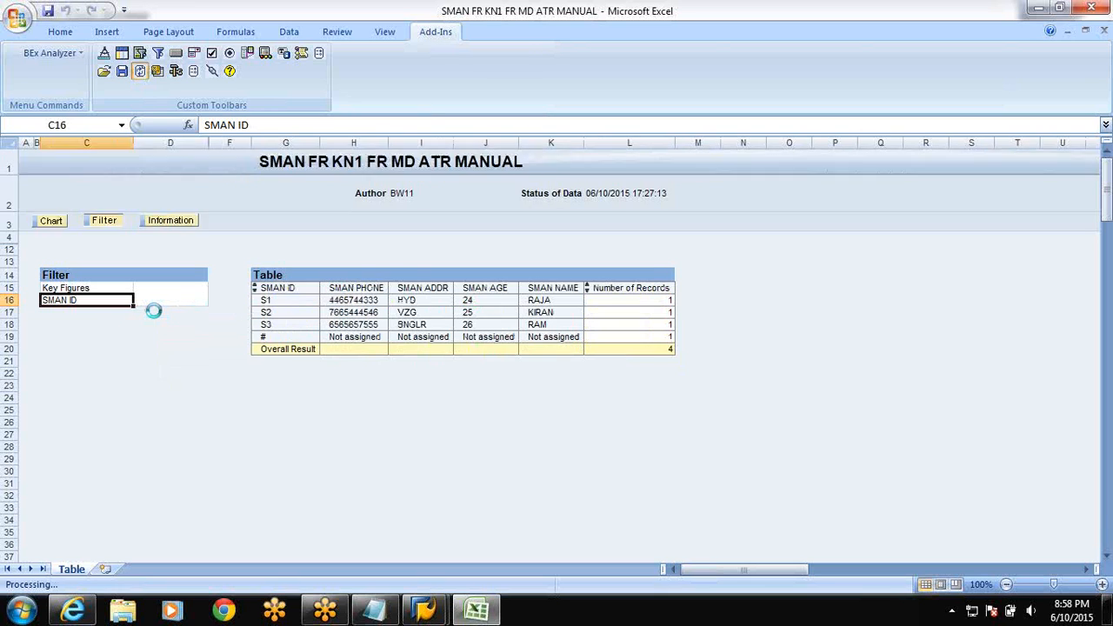
# Switch the report from the table to the chart display
pyautogui.click(71, 287)
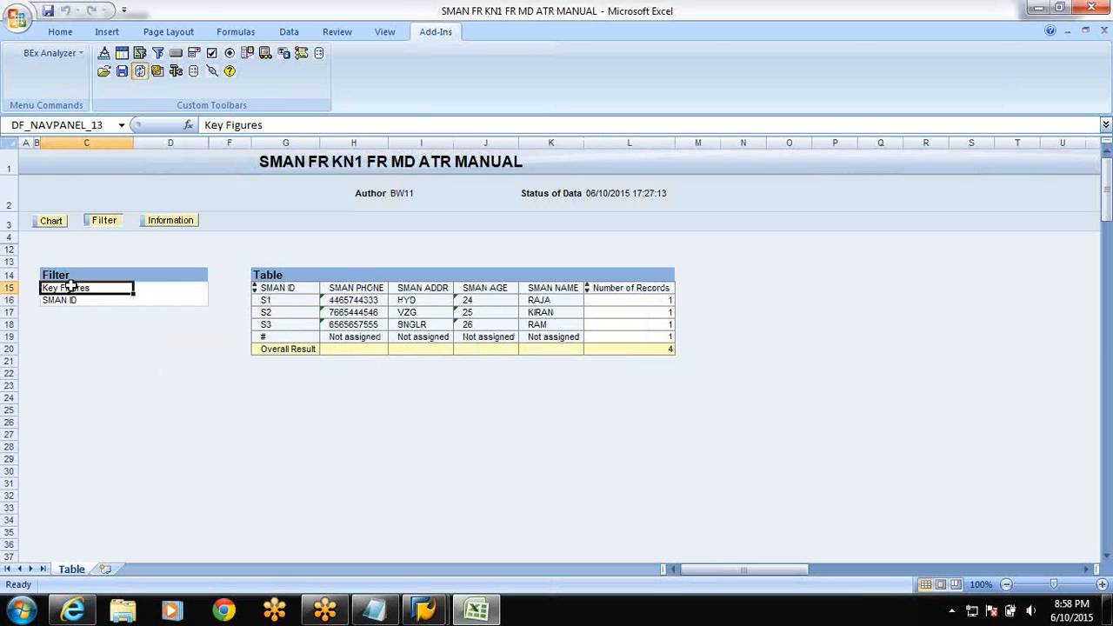
pyautogui.click(51, 222)
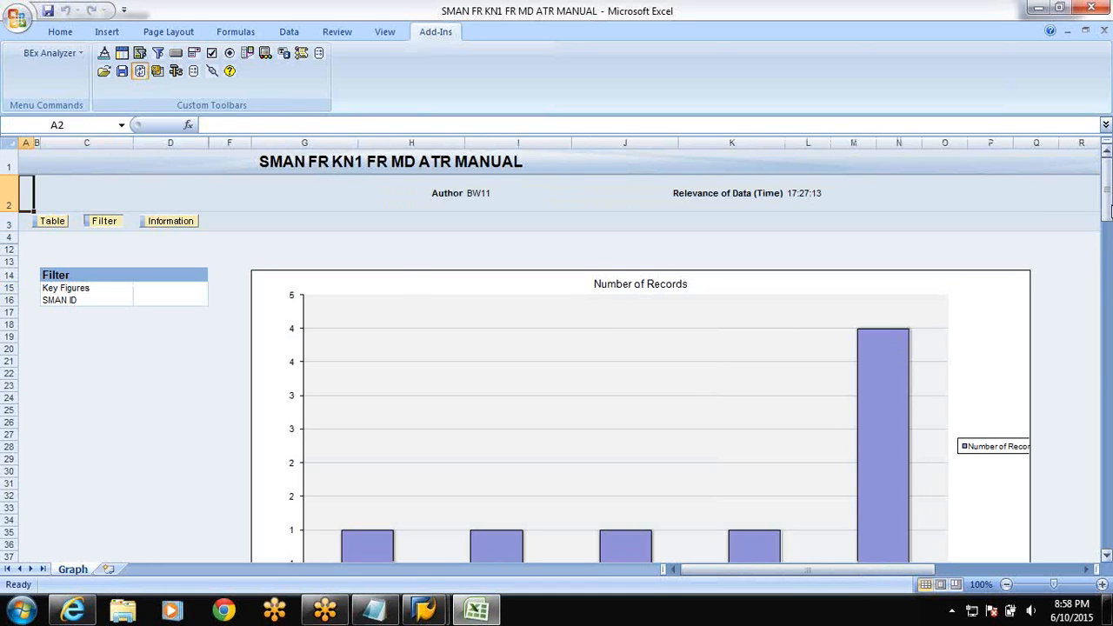
# Look over the Number of Records chart and display the report's Information area
pyautogui.moveTo(1105, 217); pyautogui.dragTo(1108, 242)
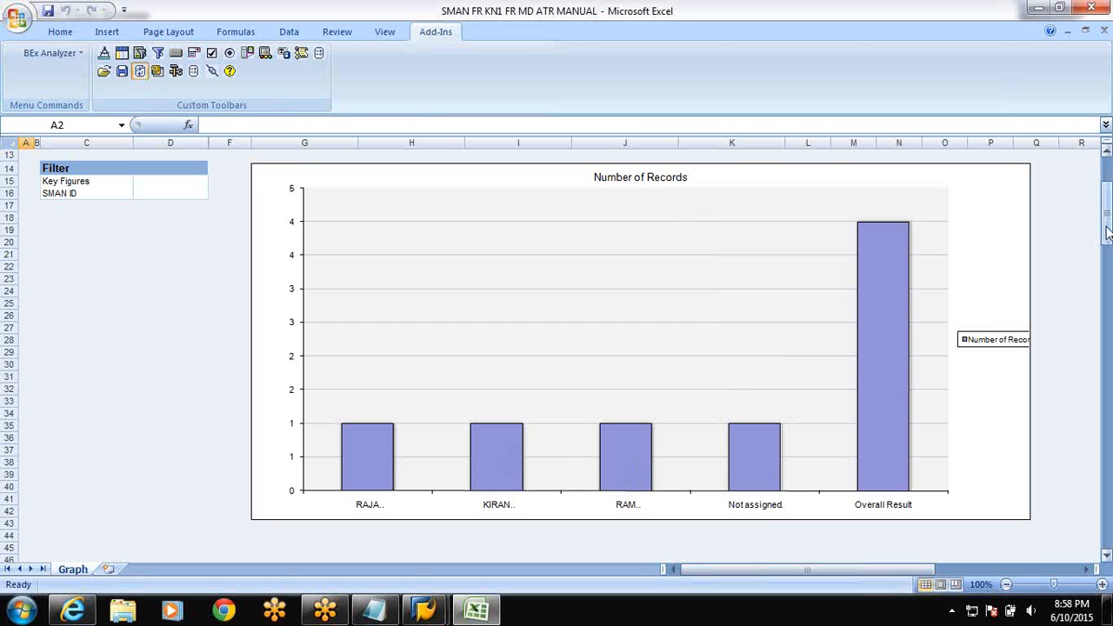
pyautogui.moveTo(1107, 230)
pyautogui.mouseDown()
pyautogui.moveTo(1107, 278)
pyautogui.moveTo(1106, 209)
pyautogui.mouseUp()
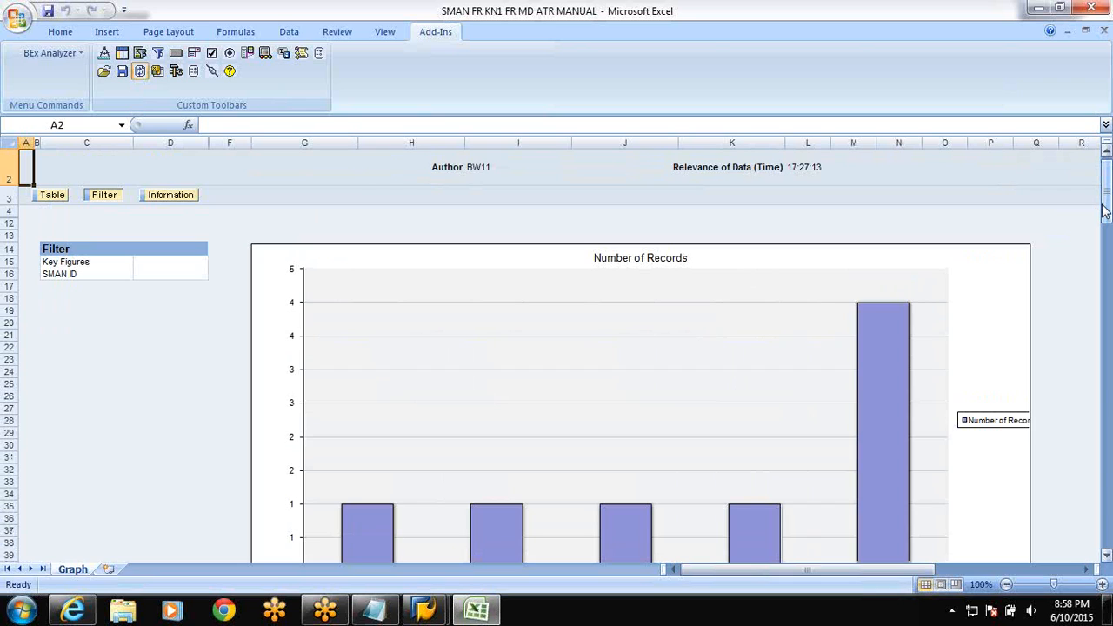
pyautogui.click(184, 201)
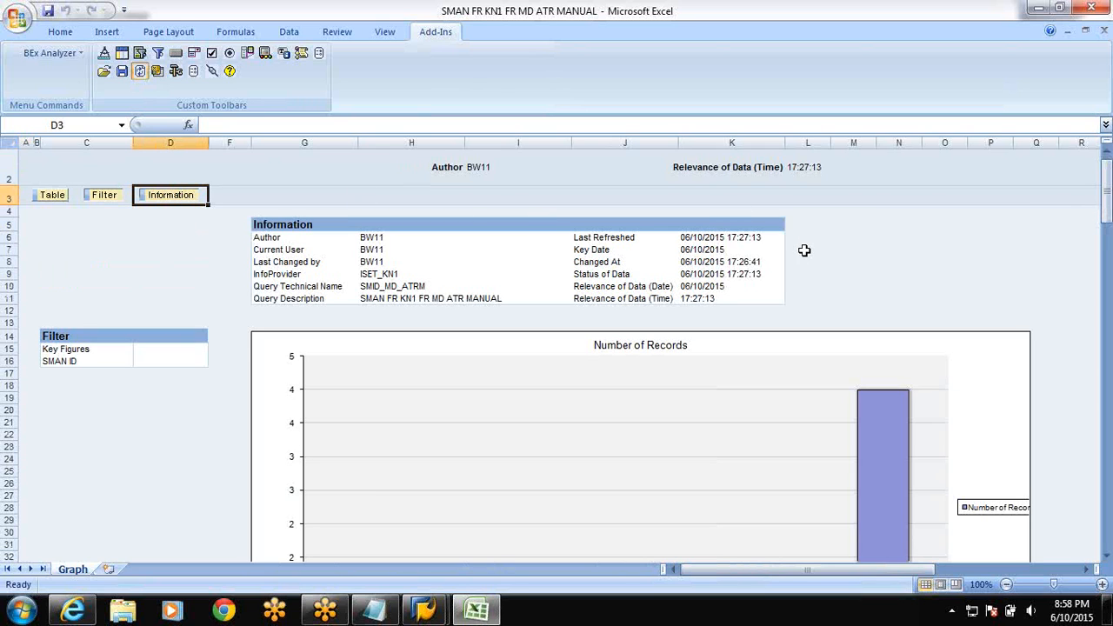
# Examine the report's information entries, including InfoProvider, query technical name, query description, last refreshed, key date, status of data and relevance of data
pyautogui.click(1106, 152)
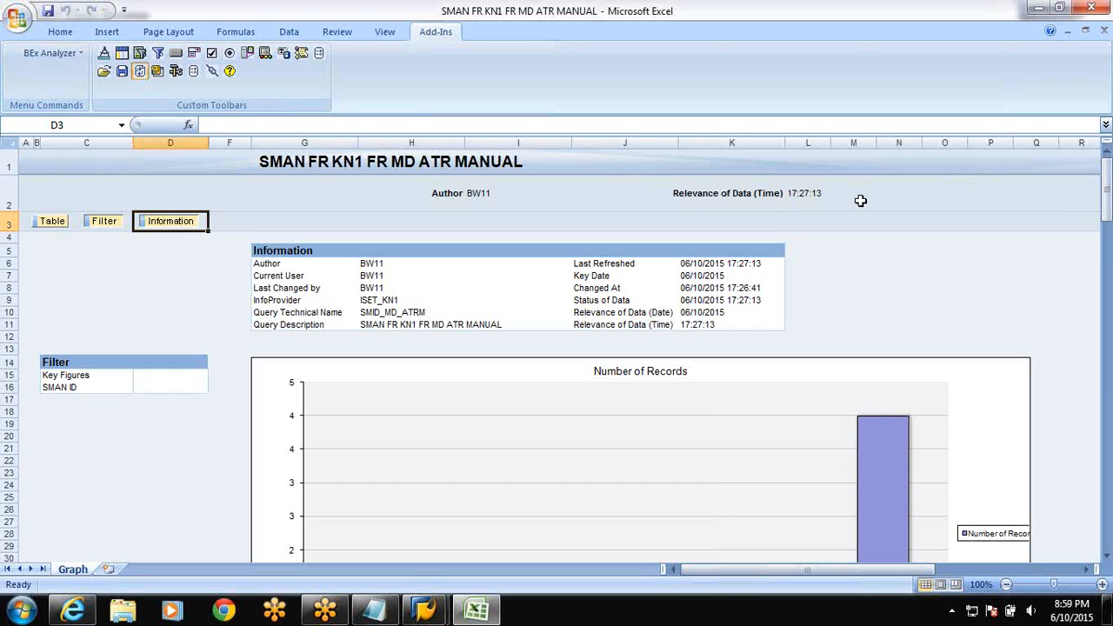
pyautogui.click(877, 275)
pyautogui.press('Down')
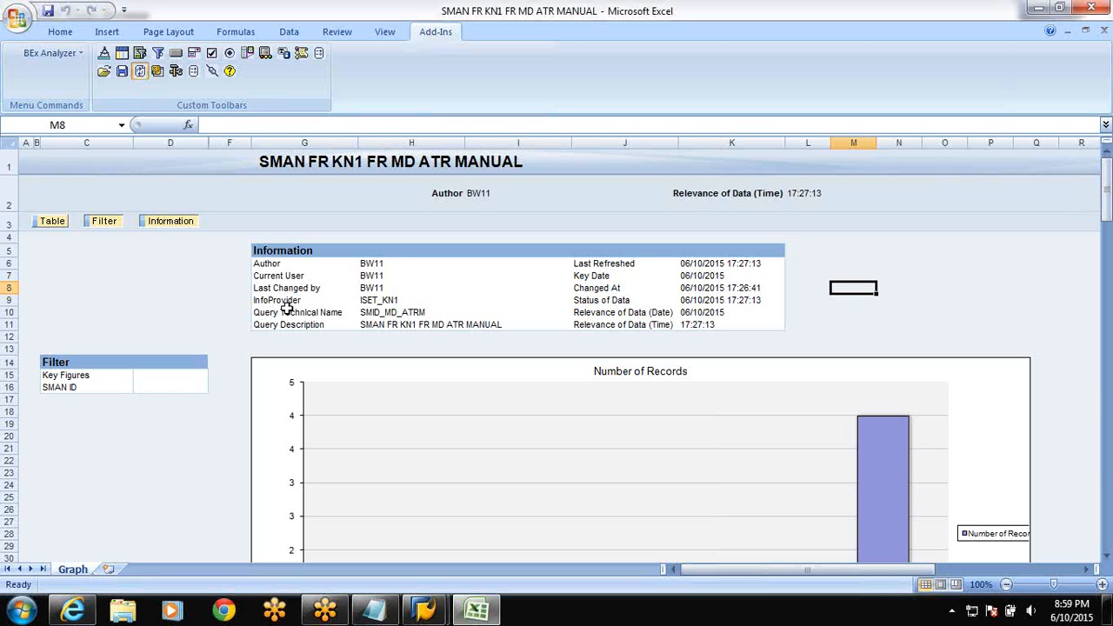
pyautogui.click(382, 303)
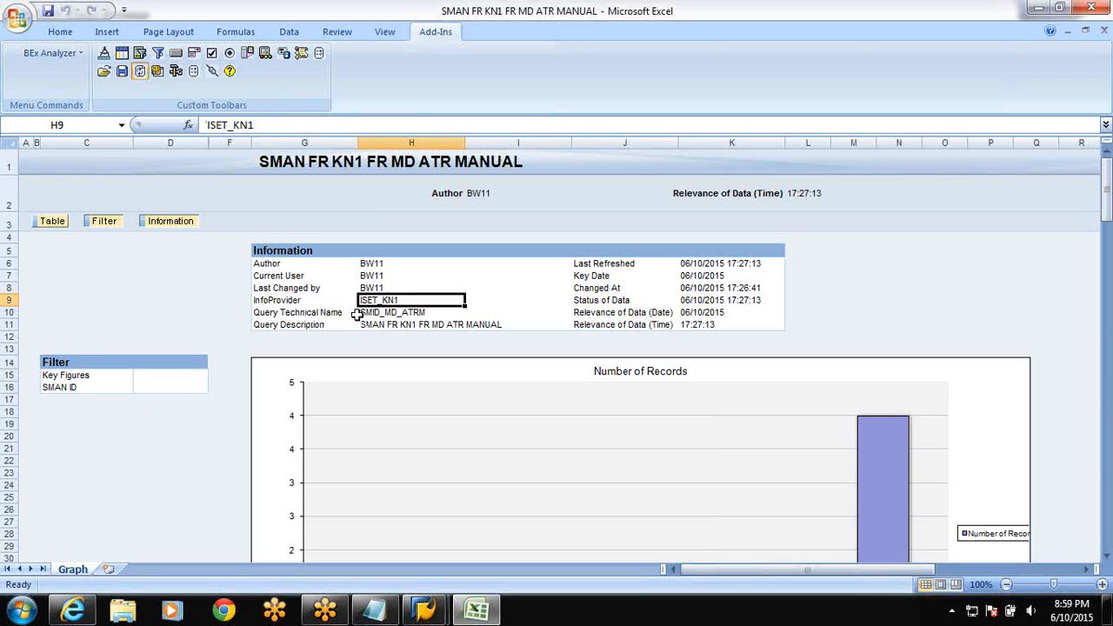
pyautogui.click(404, 314)
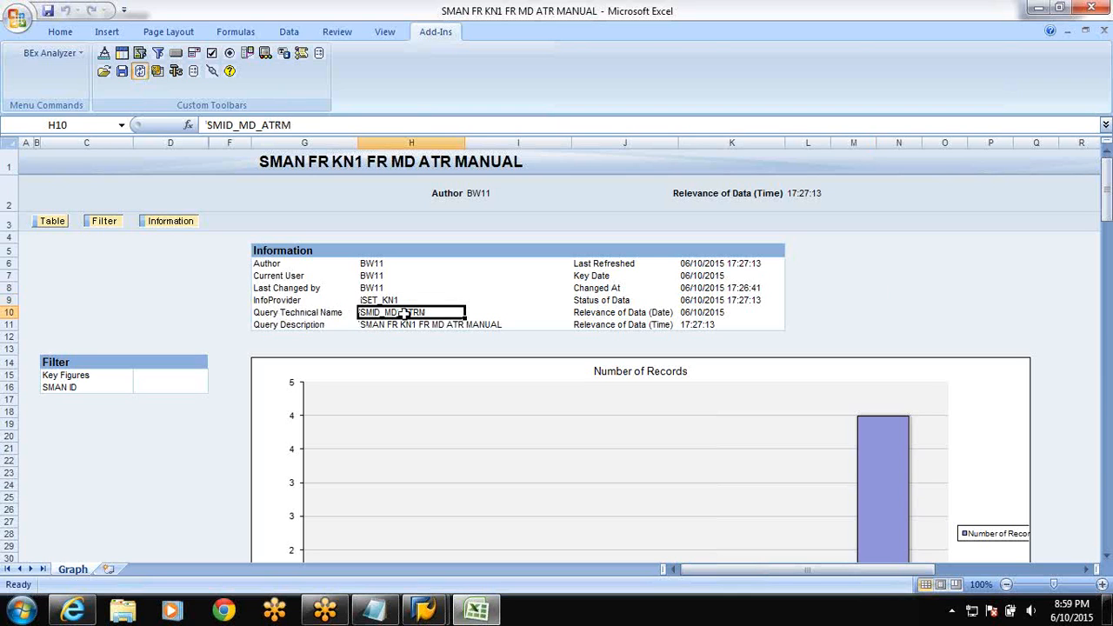
pyautogui.click(406, 324)
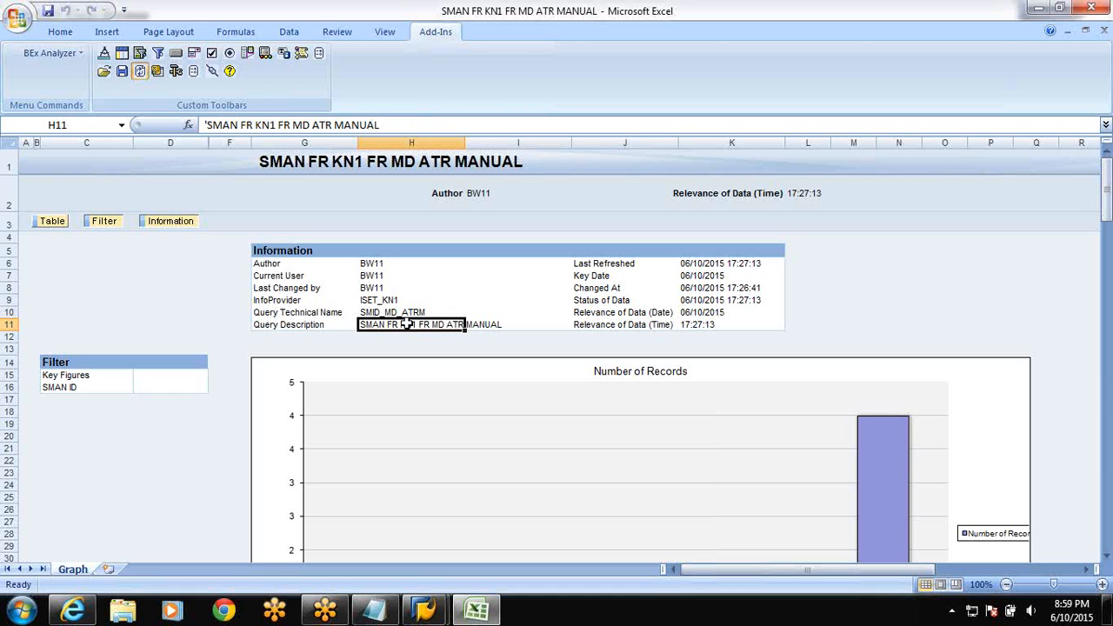
pyautogui.click(683, 264)
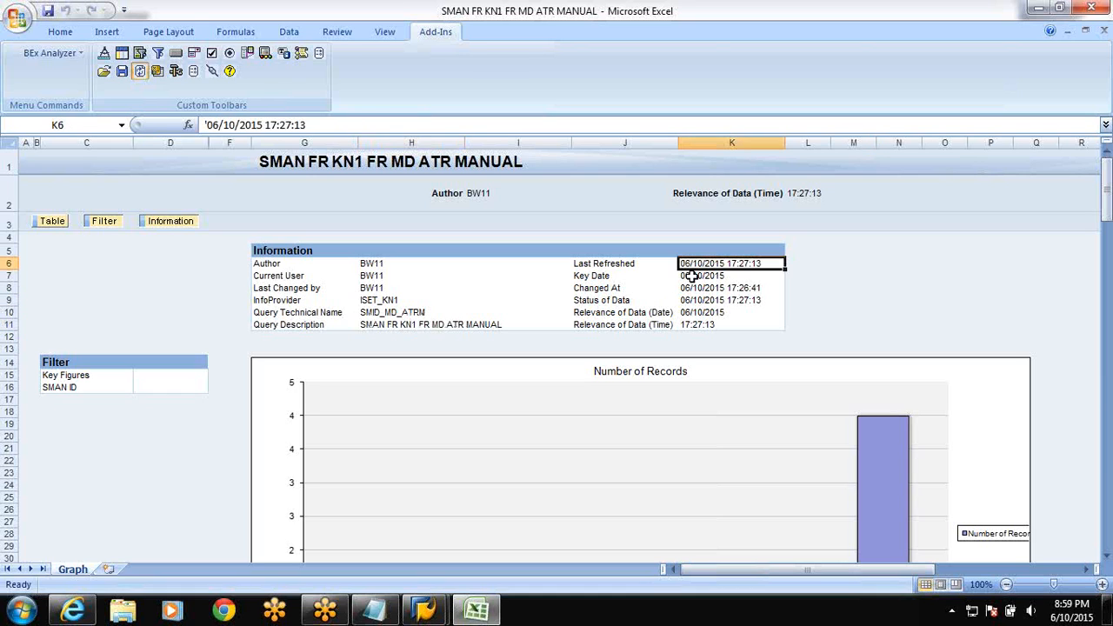
pyautogui.click(692, 275)
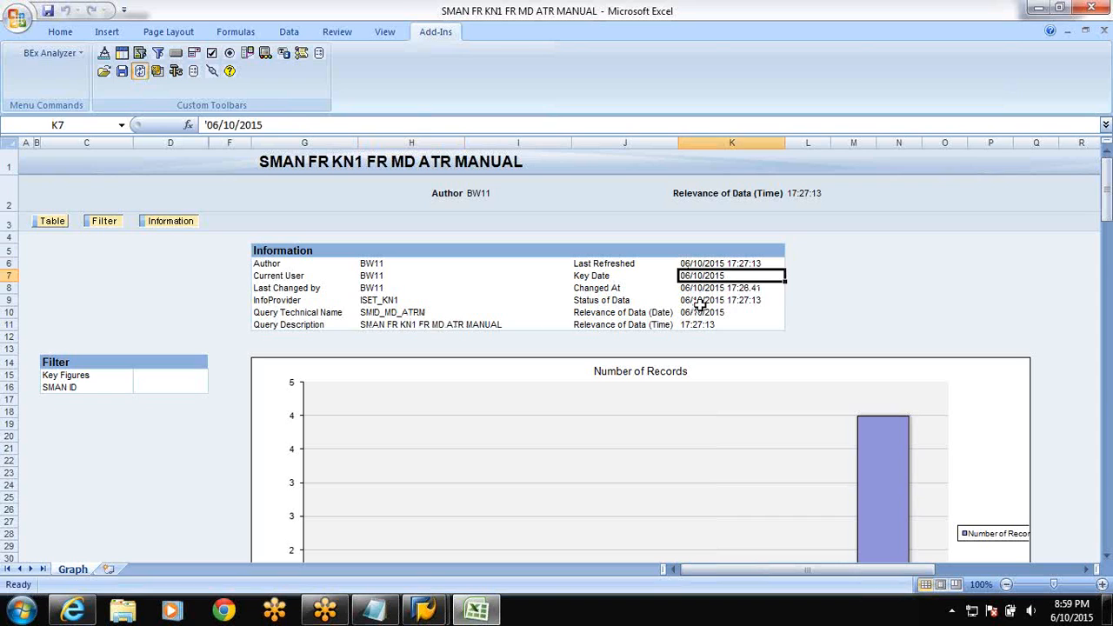
pyautogui.click(700, 302)
pyautogui.click(700, 313)
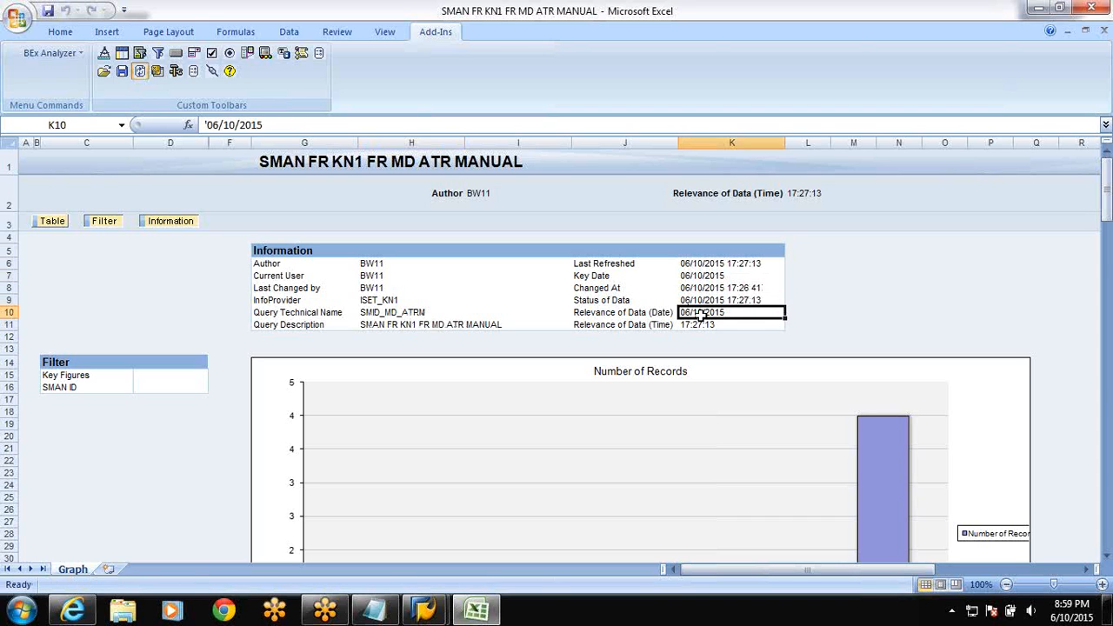
# Switch the report from the chart back to the table display and check the Status of Data and SMAN PHONE cells
pyautogui.click(1108, 365)
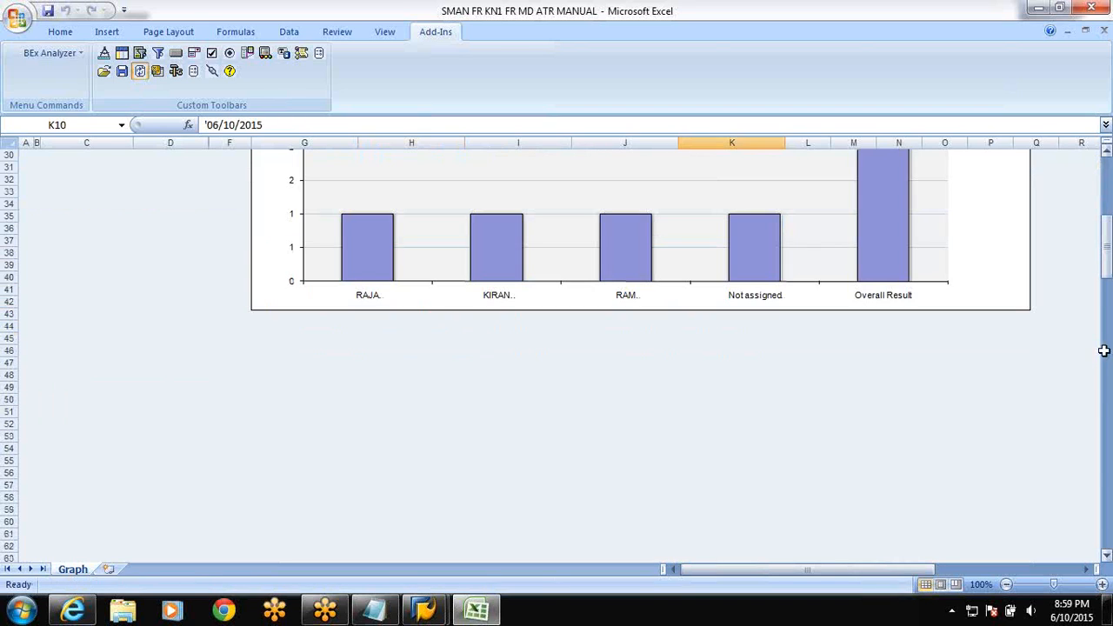
pyautogui.click(1108, 193)
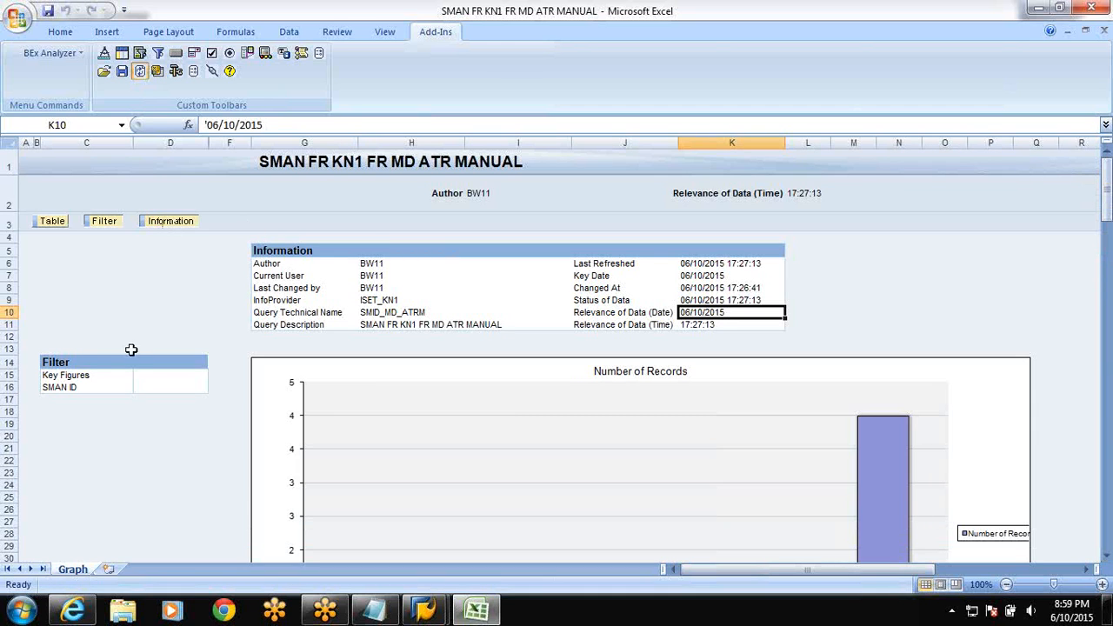
pyautogui.click(48, 223)
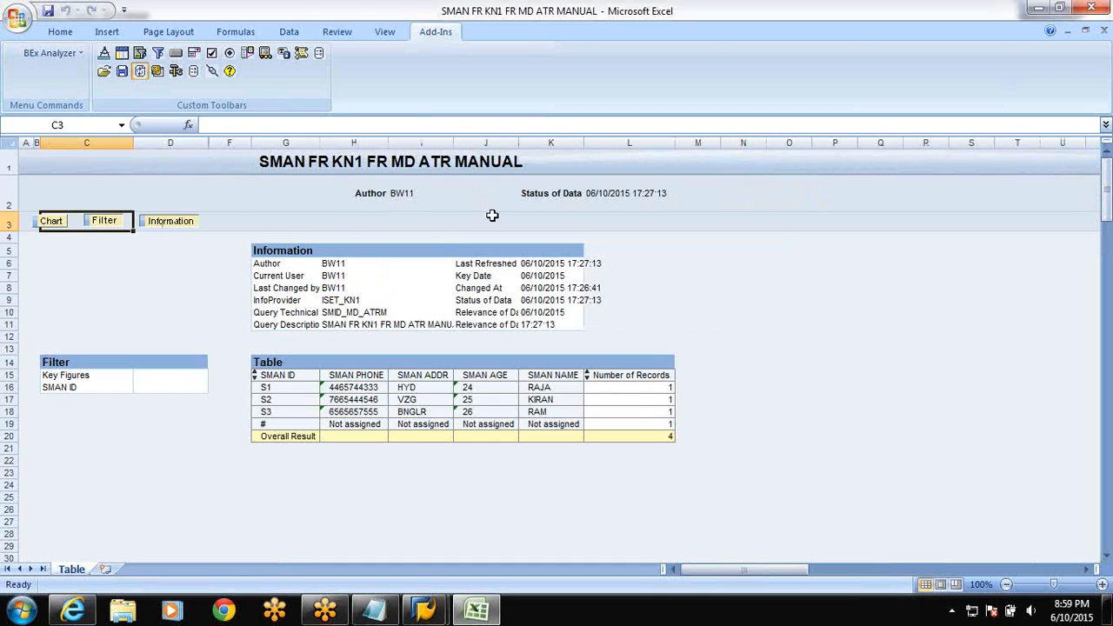
pyautogui.click(594, 193)
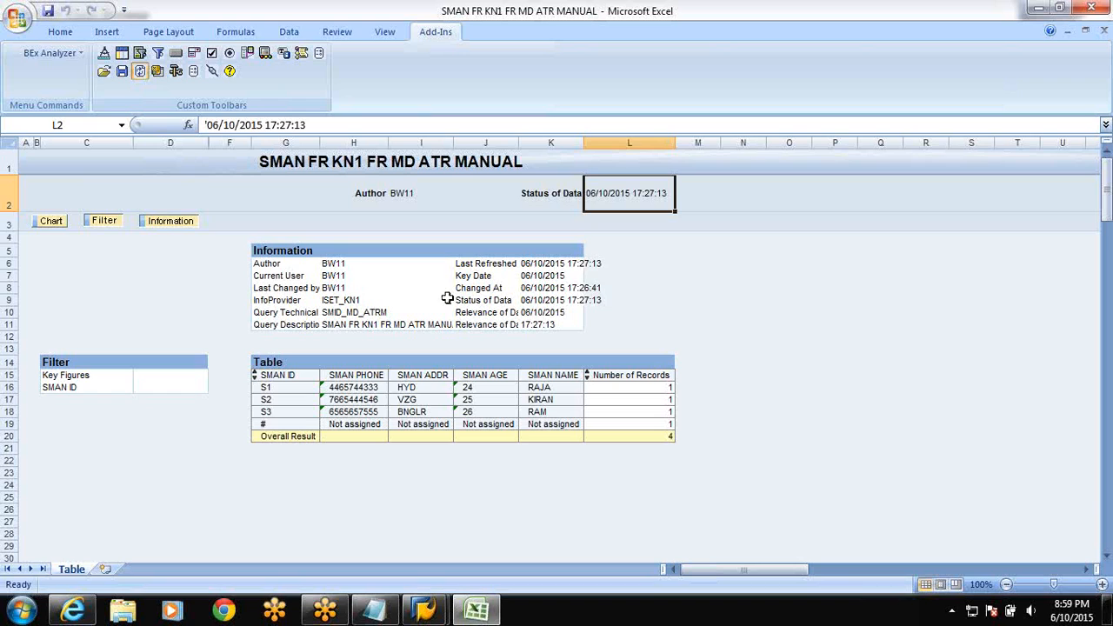
pyautogui.click(377, 412)
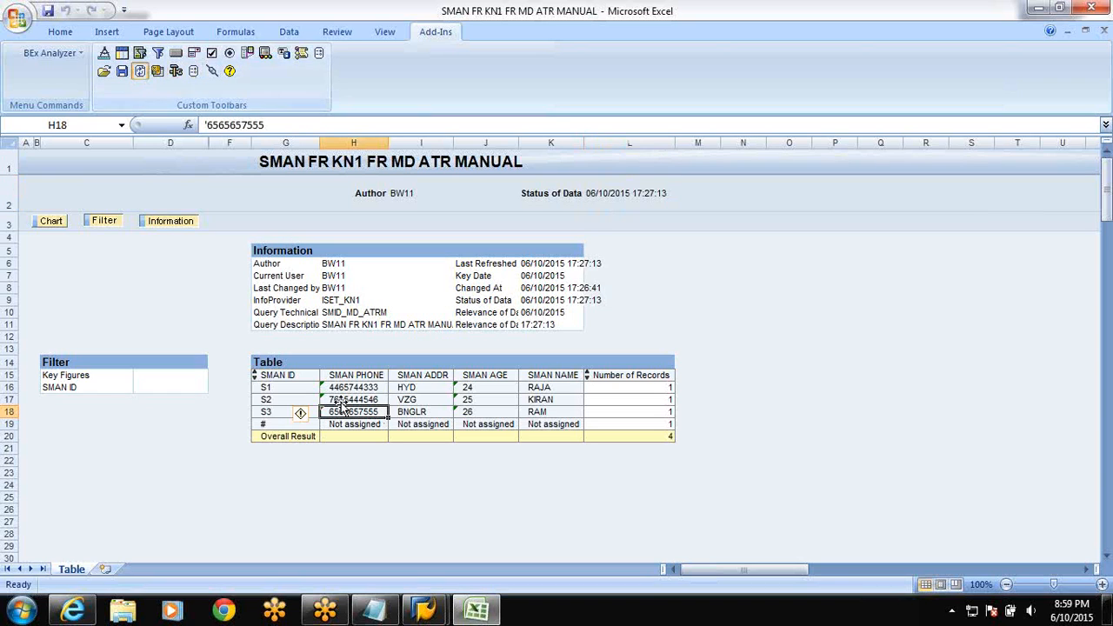
pyautogui.click(339, 400)
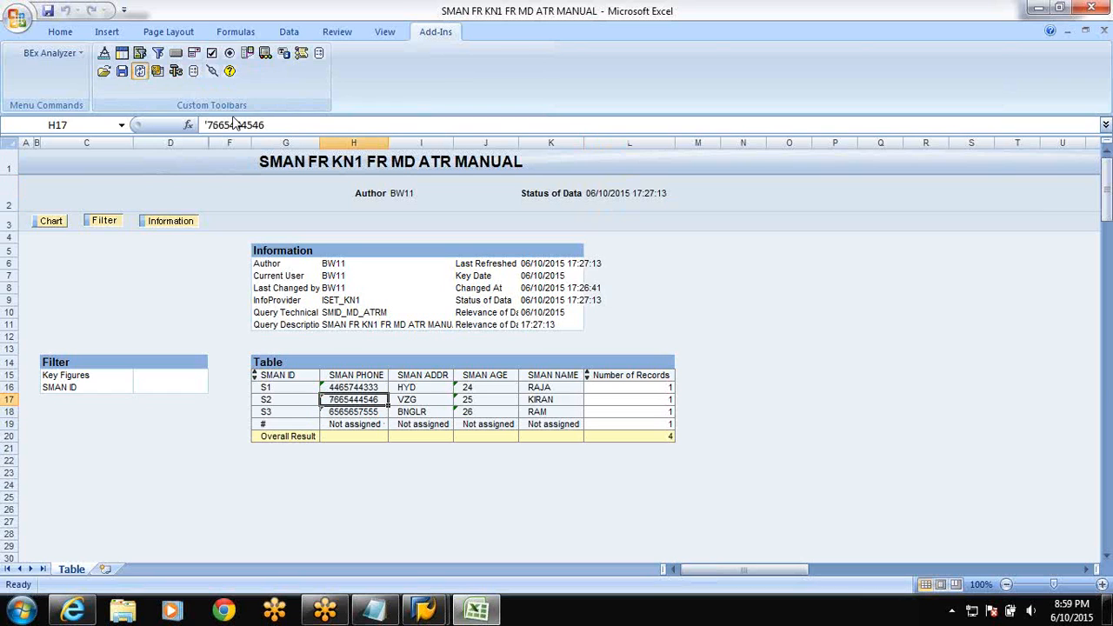
# Open query SMID_MD_ATRM for editing in BEx Query Designer to view its definition, and close the designer without changes
pyautogui.click(177, 73)
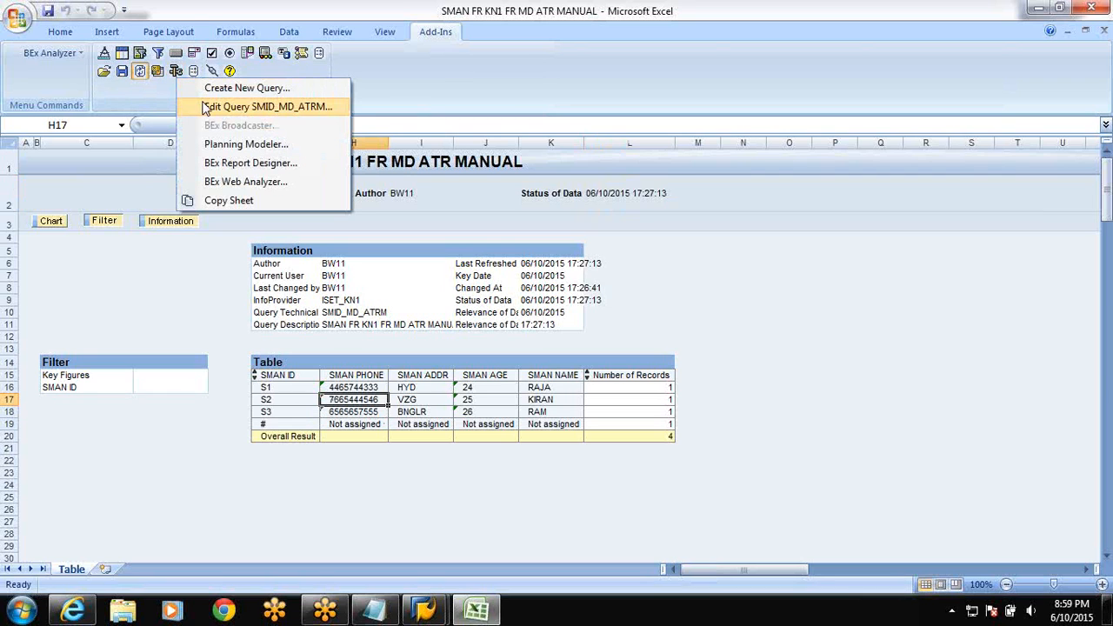
pyautogui.click(205, 106)
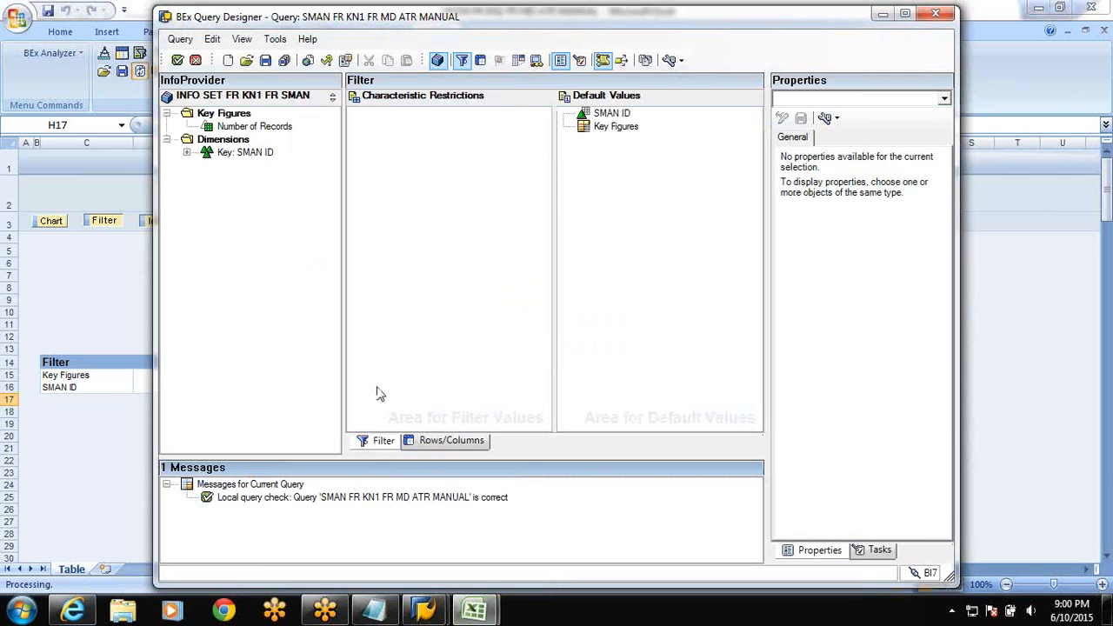
pyautogui.click(935, 14)
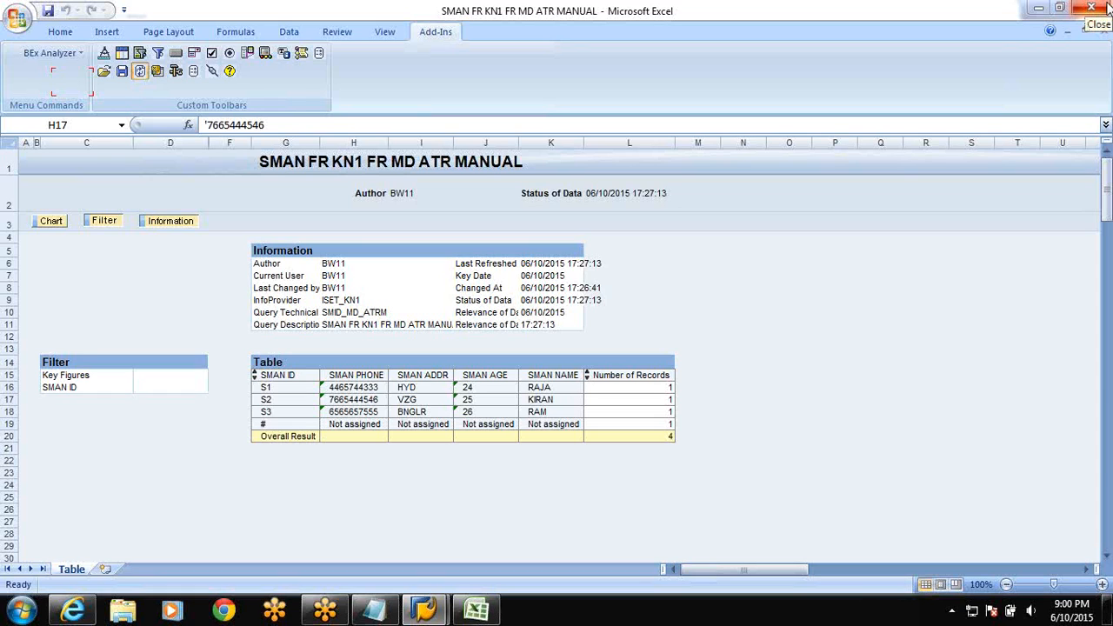
# Minimize the report workbook and switch to the k-onlines.com website in Internet Explorer
pyautogui.click(1036, 12)
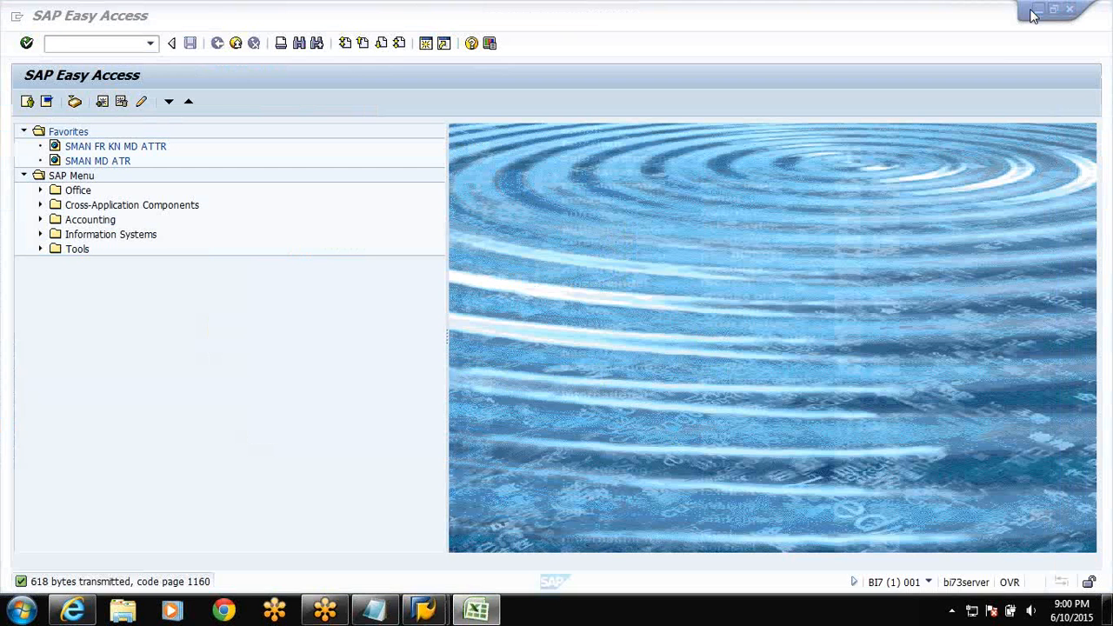
pyautogui.click(74, 612)
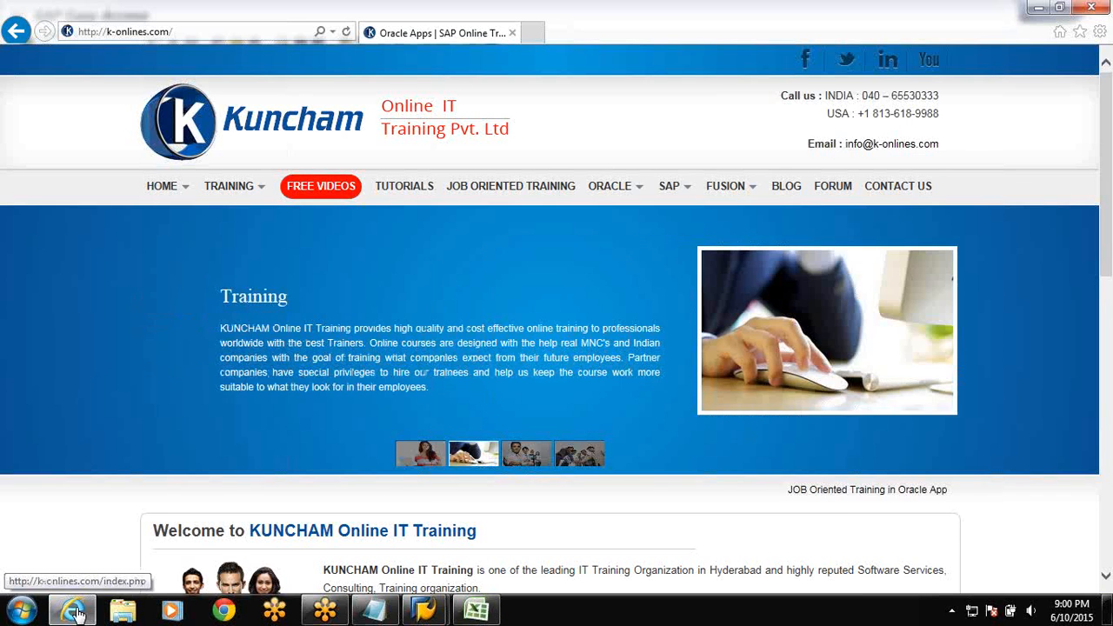